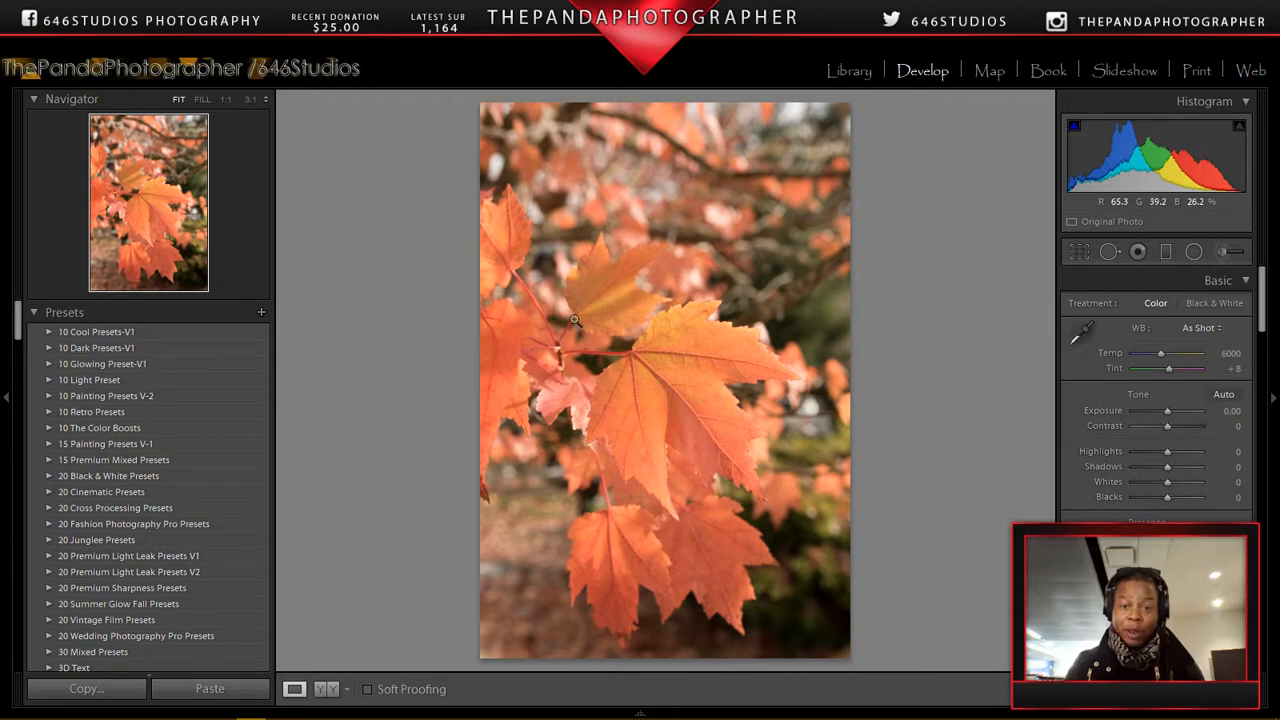
- Inspect the main leaf's veins, stem and surface detail at 1:1, then return to the full photo view
left_click(647, 363)
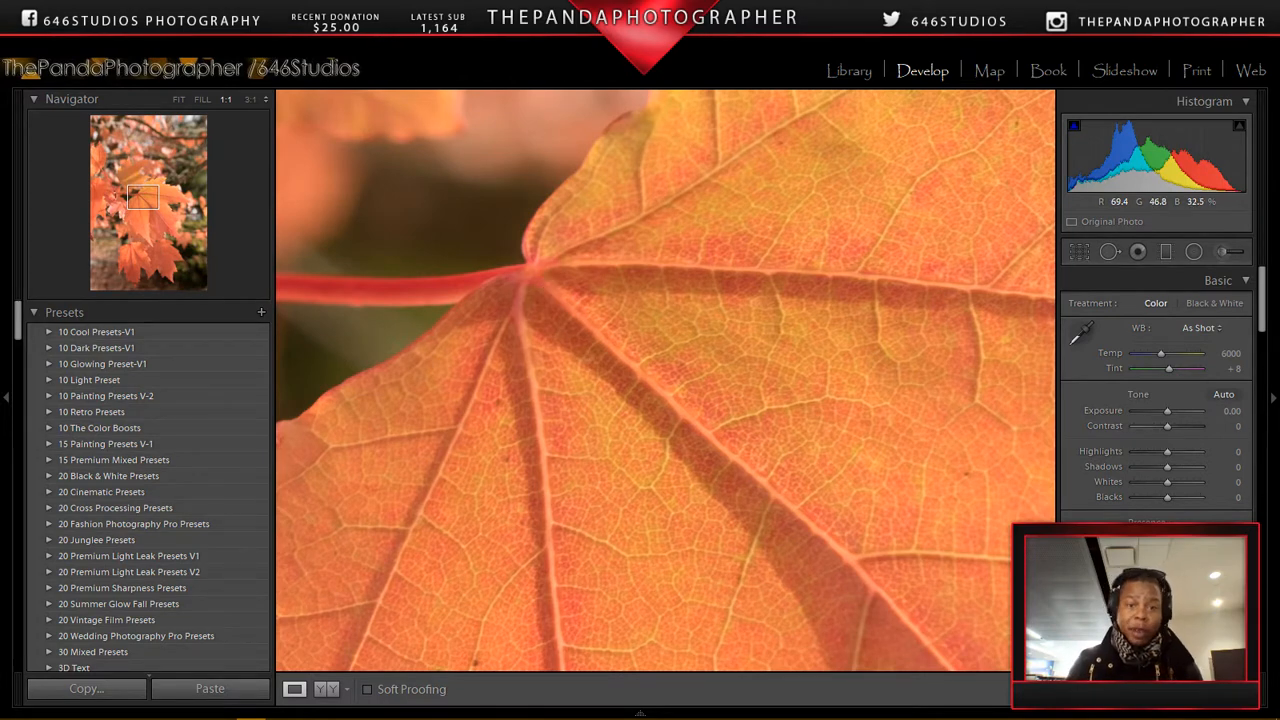
left_click_drag(457, 229, 701, 490)
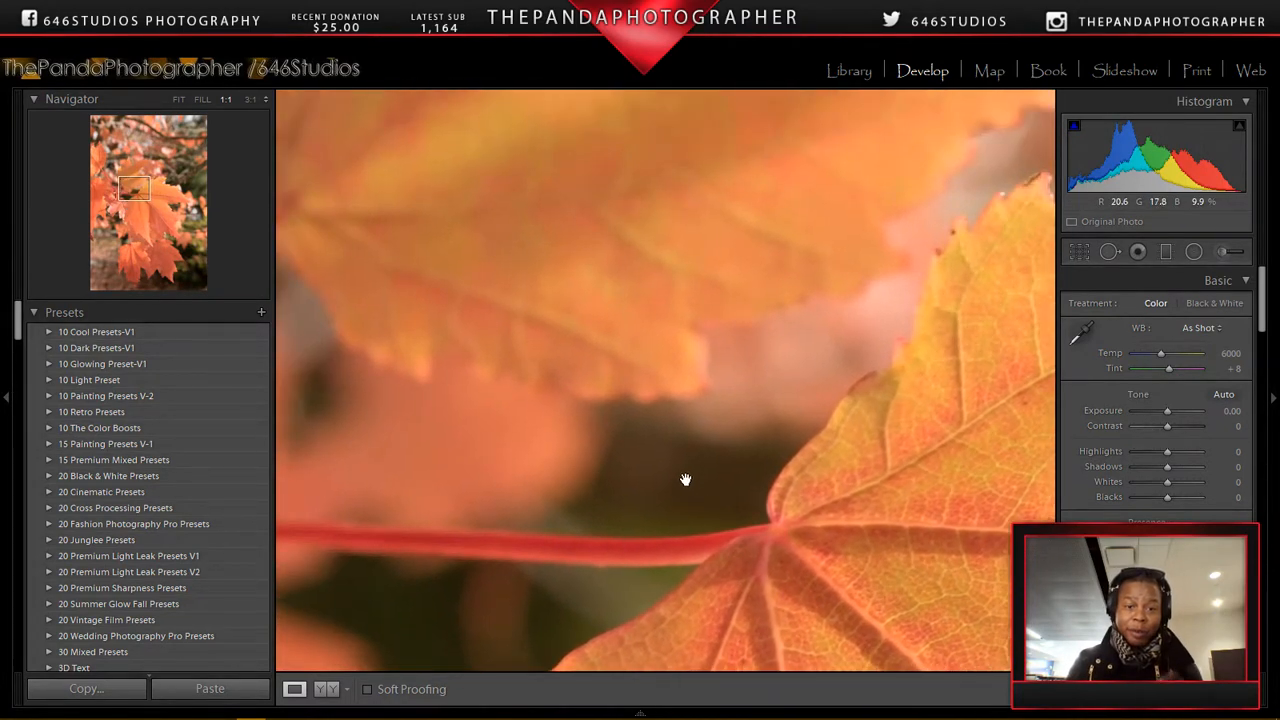
left_click_drag(651, 491, 618, 242)
left_click_drag(777, 331, 417, 200)
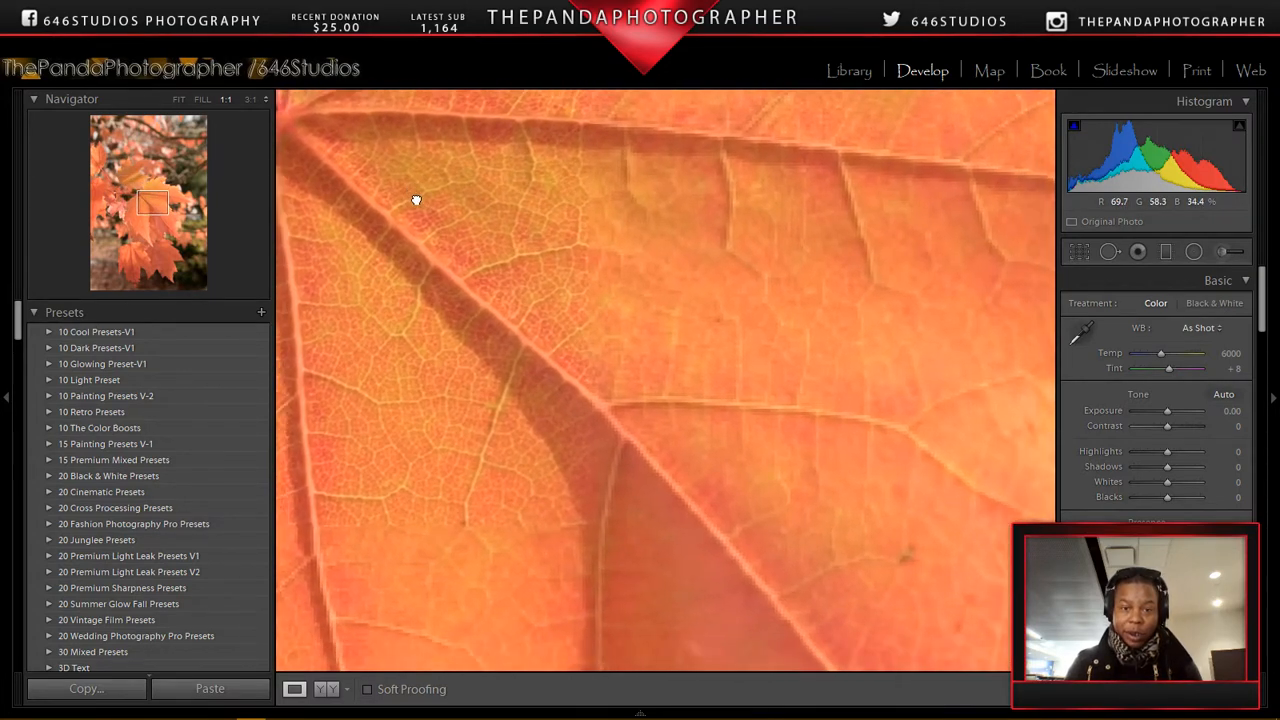
left_click_drag(614, 429, 505, 215)
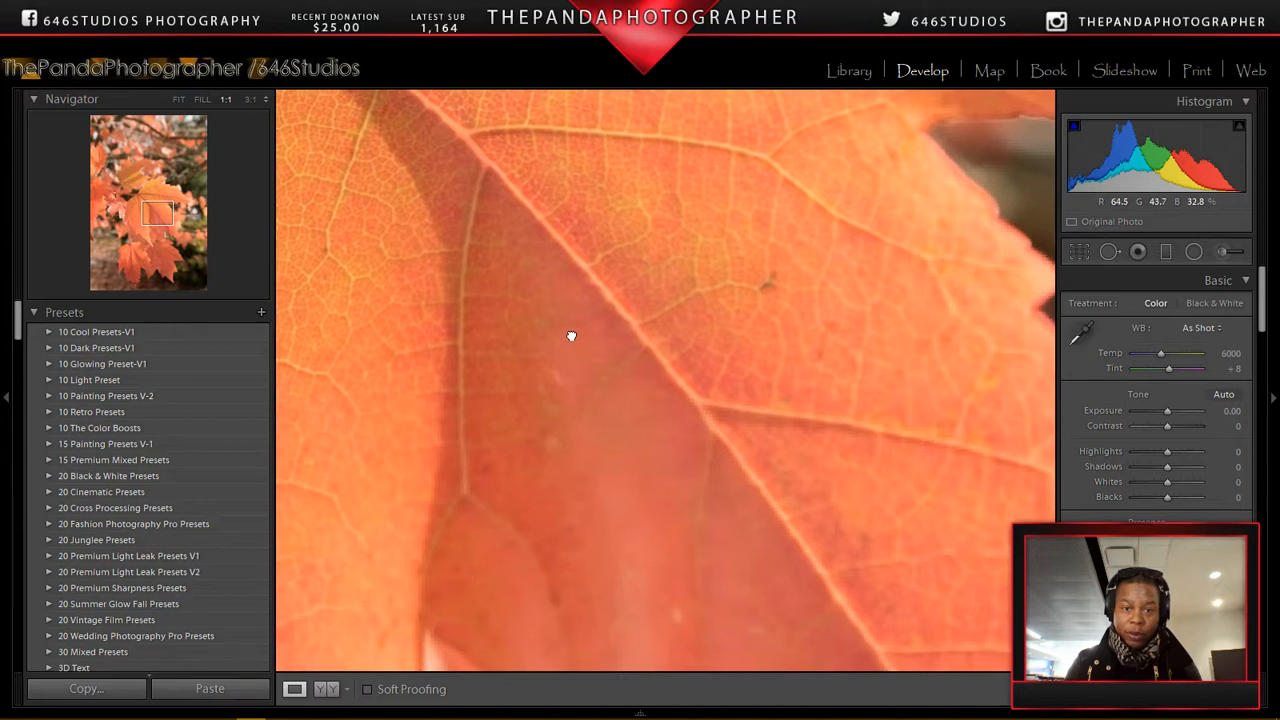
left_click_drag(574, 346, 869, 197)
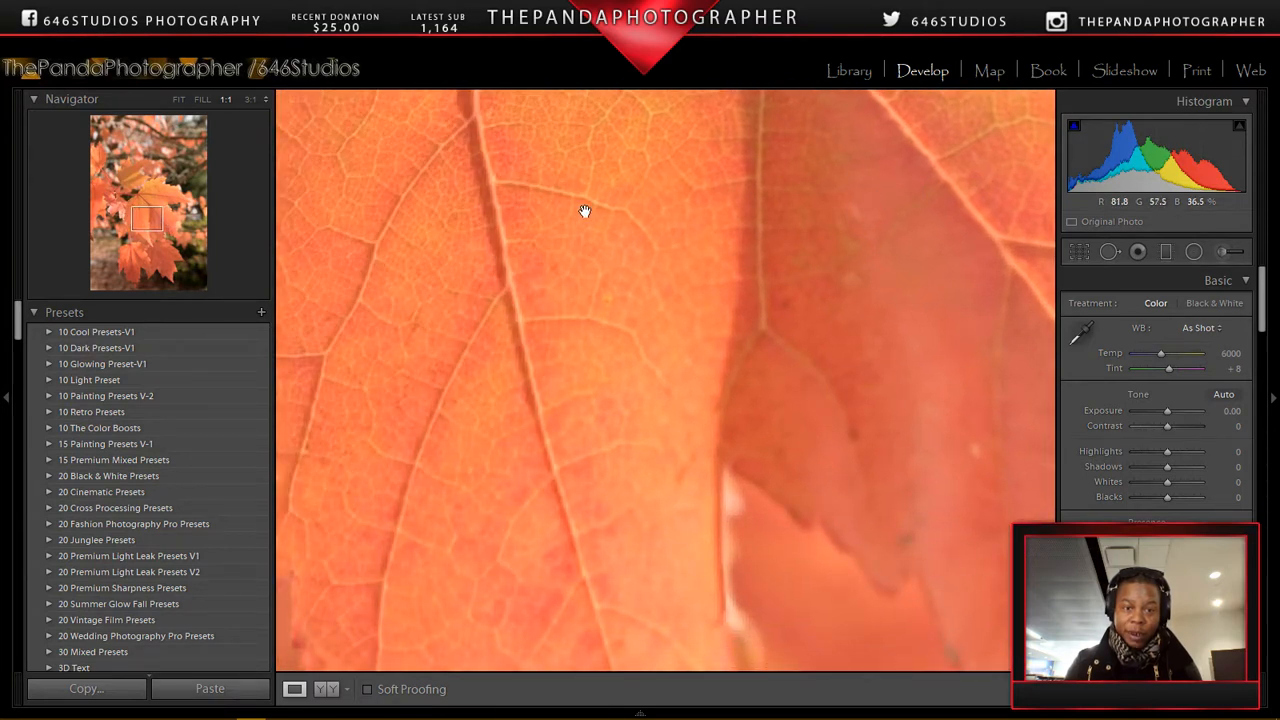
left_click_drag(583, 232, 662, 265)
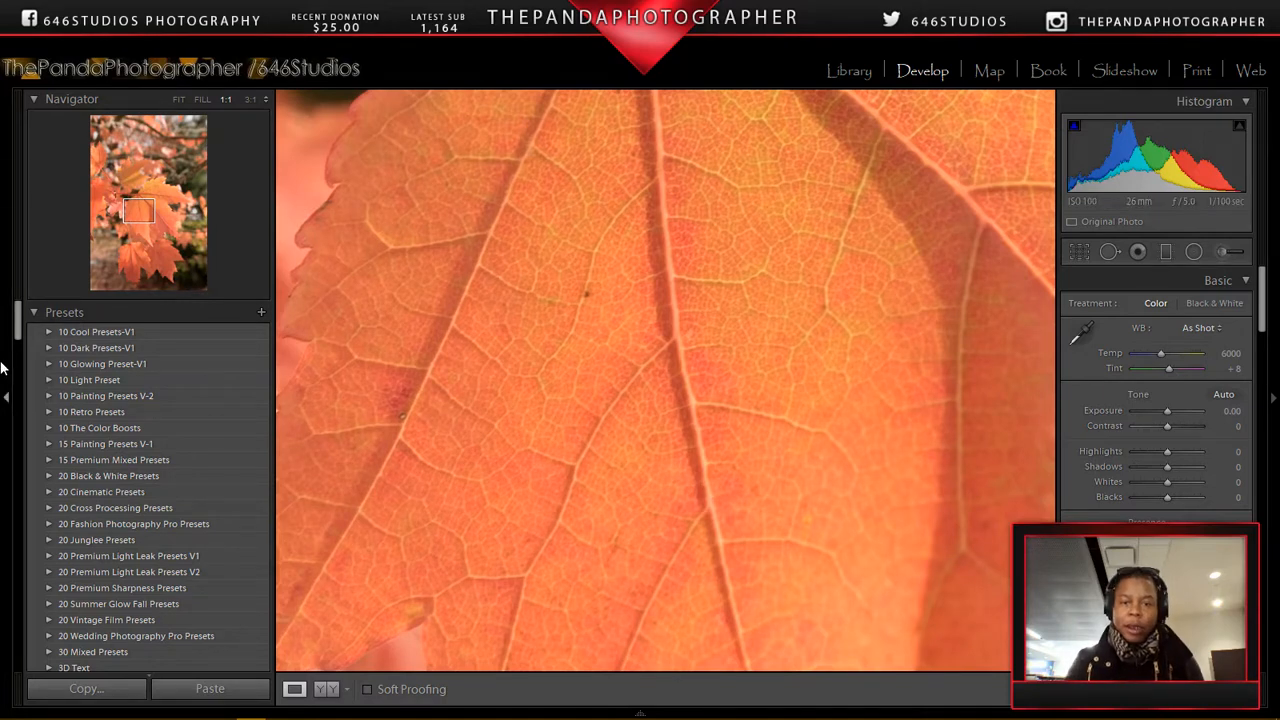
left_click(656, 230)
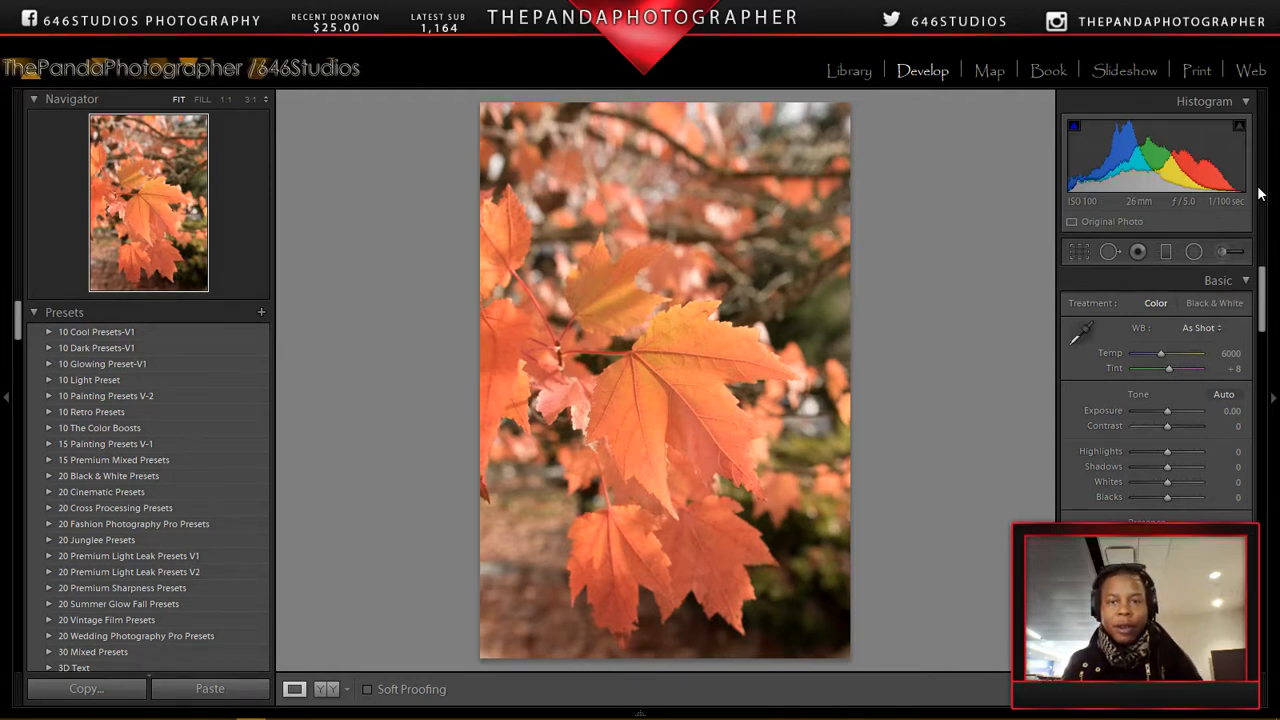
- Set the Camera Calibration profile to Camera Standard
left_click_drag(1262, 300, 1262, 635)
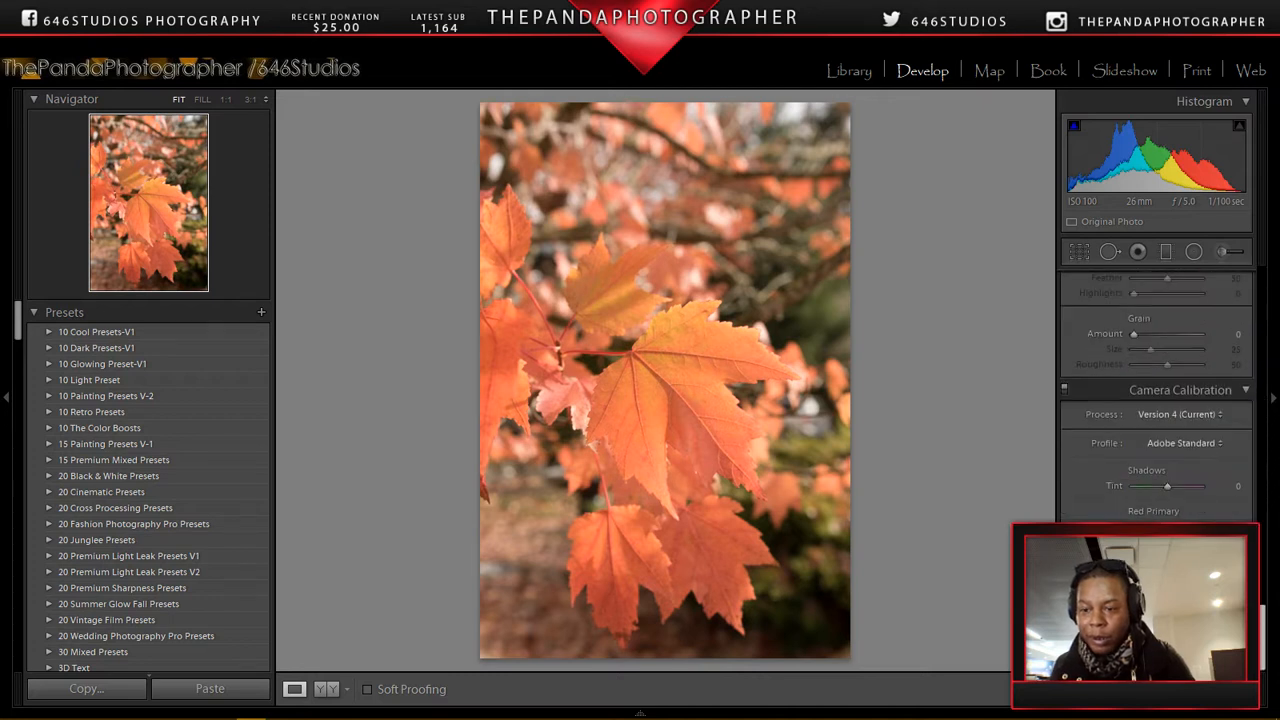
left_click(1213, 444)
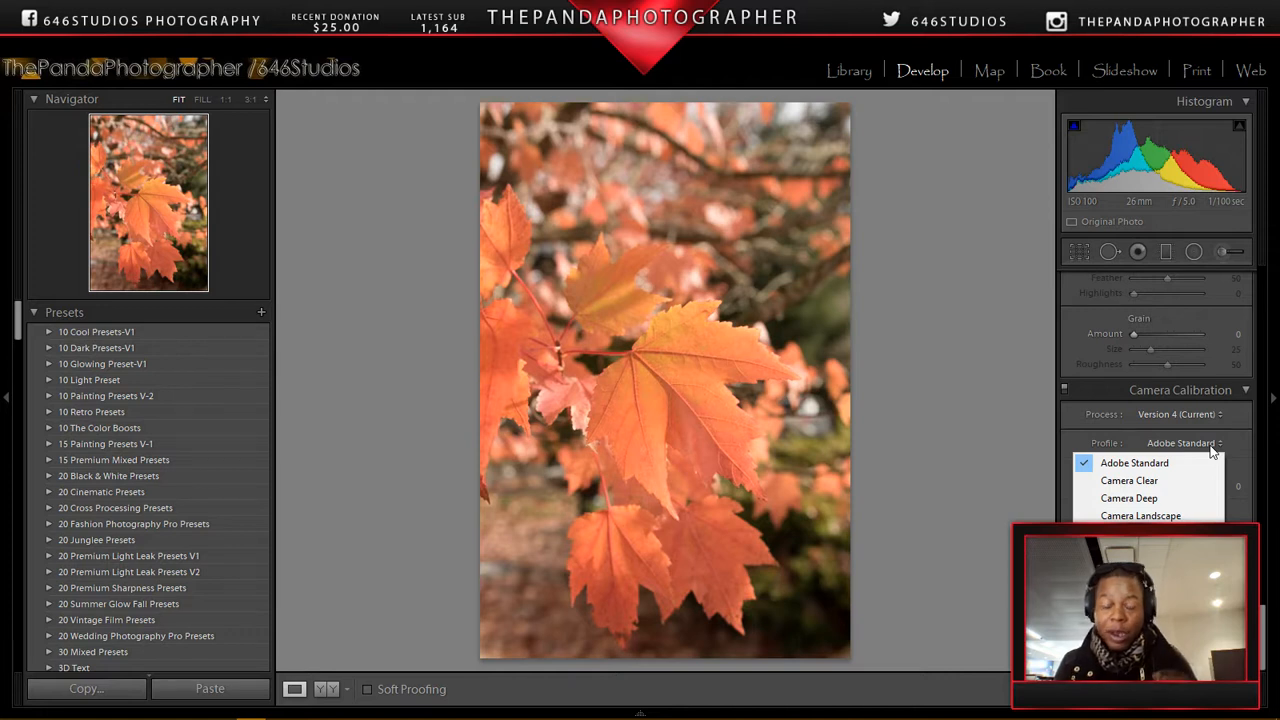
left_click(1132, 586)
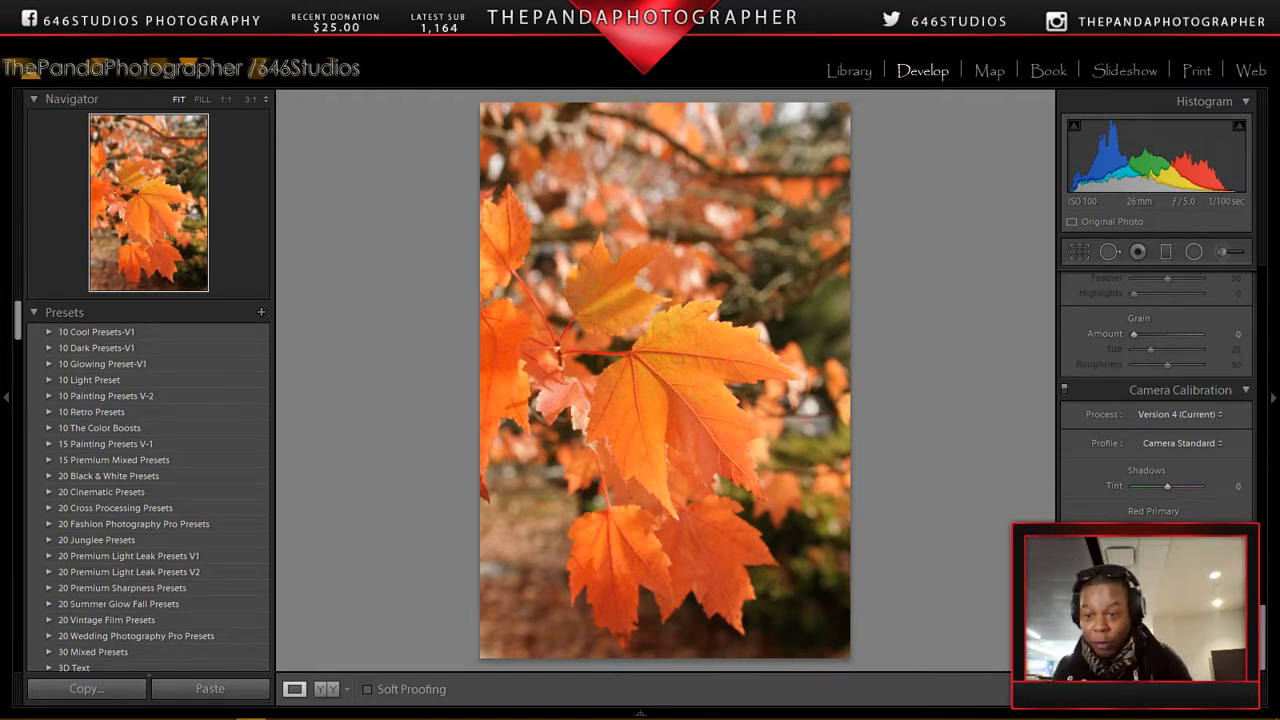
- Compare the Adobe Standard and Camera Standard profiles by switching between them twice, ending on Camera Standard
left_click(1222, 446)
left_click(1204, 462)
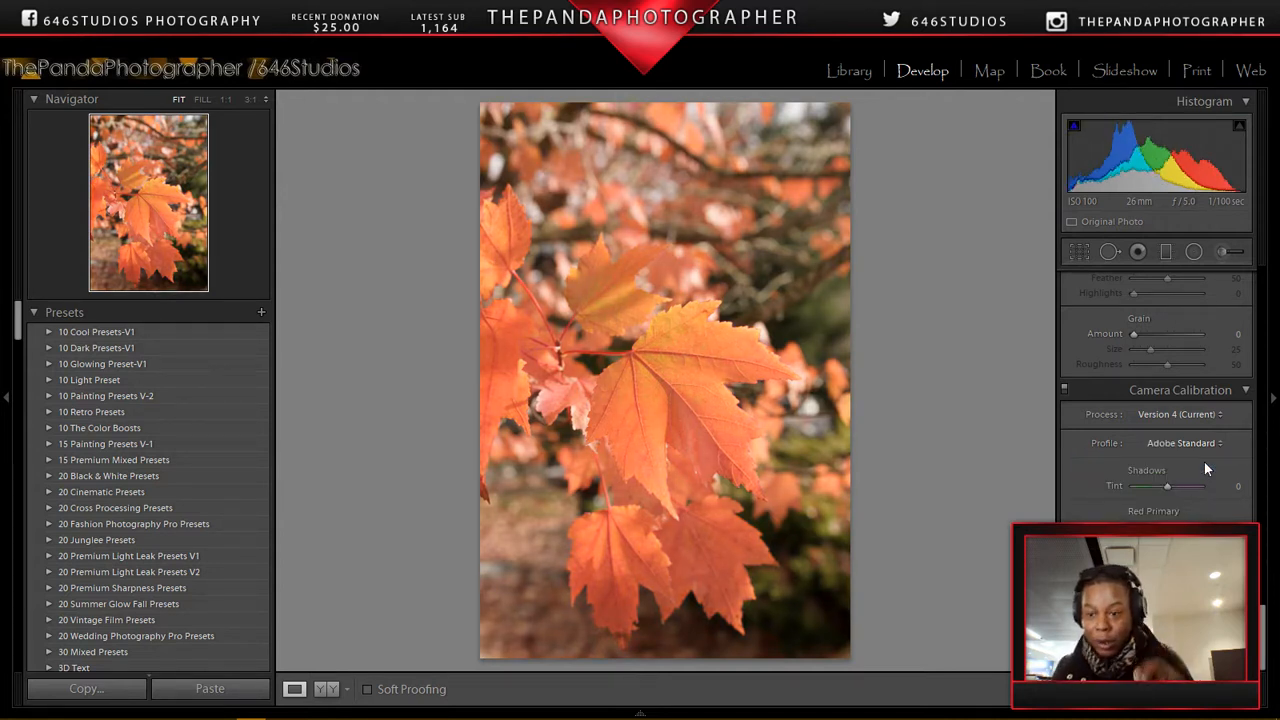
left_click(1208, 443)
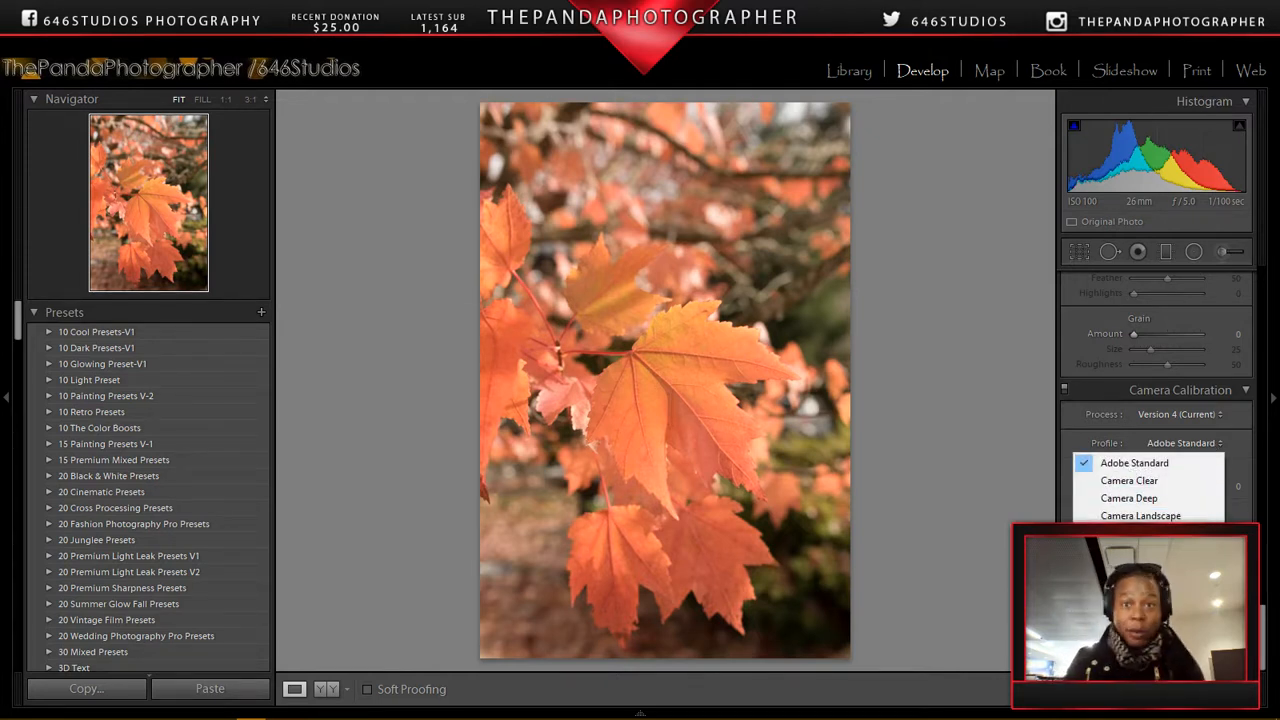
left_click(1140, 586)
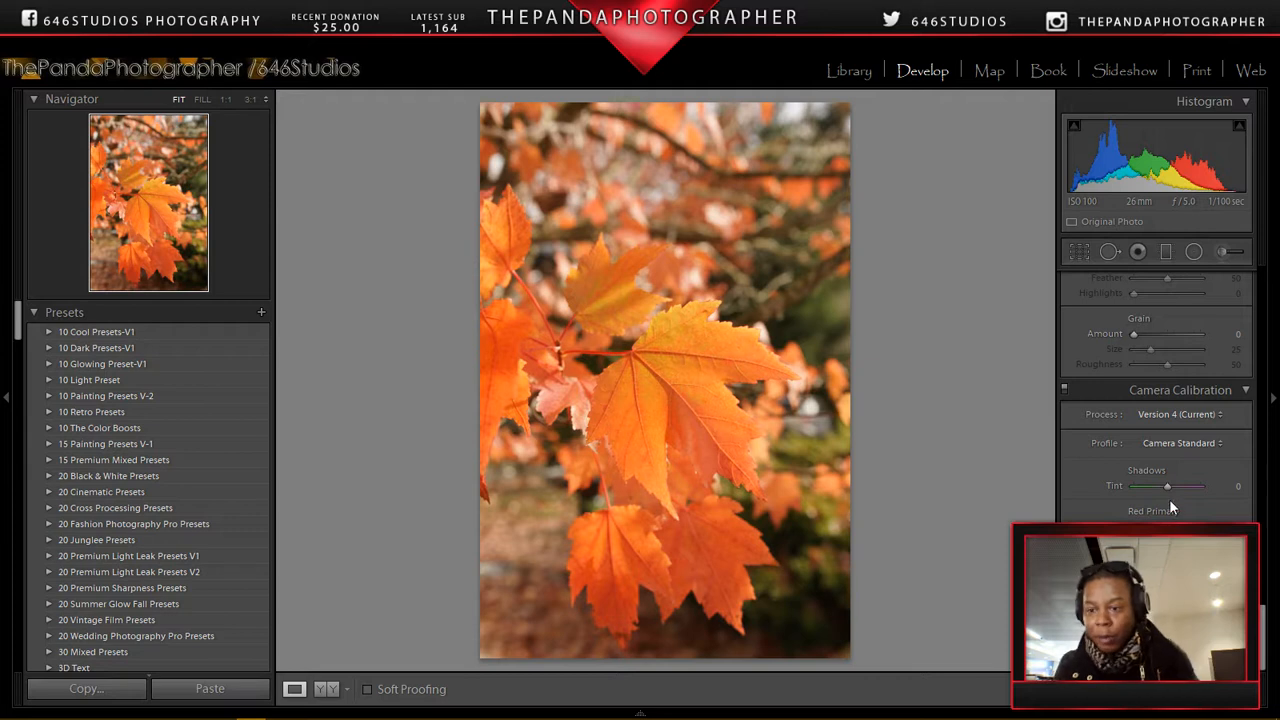
left_click(1172, 442)
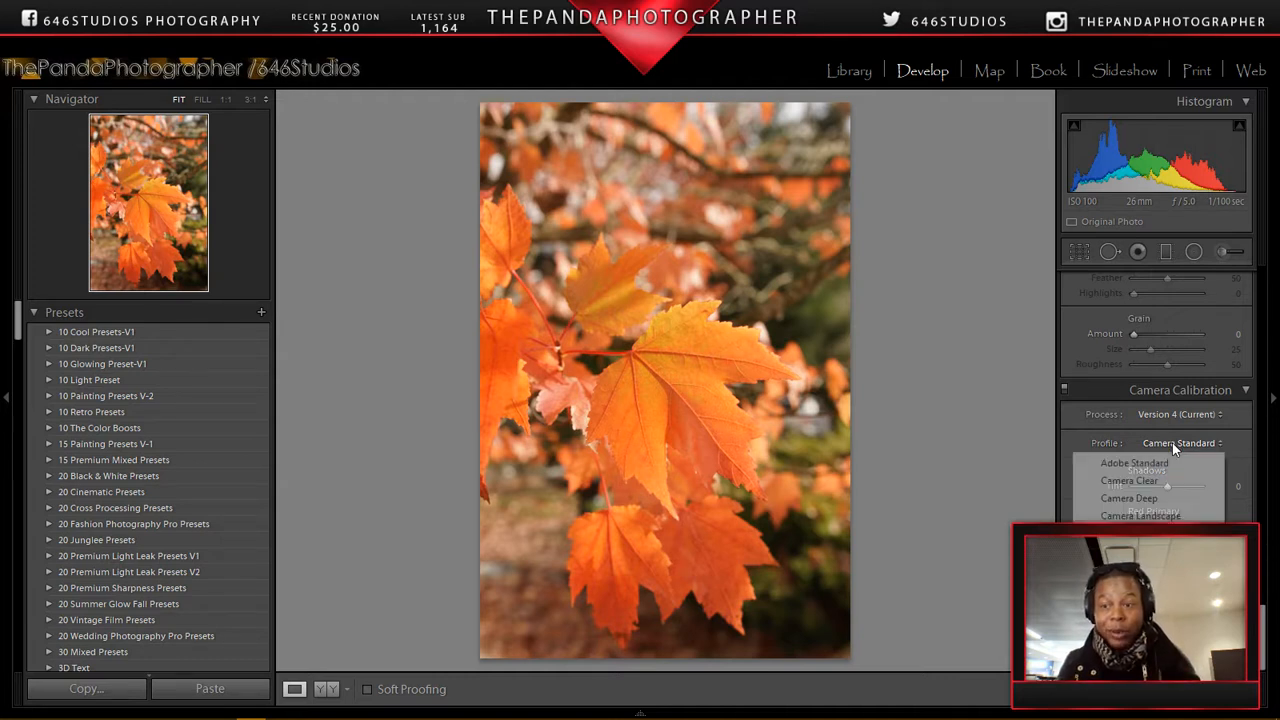
left_click(1182, 463)
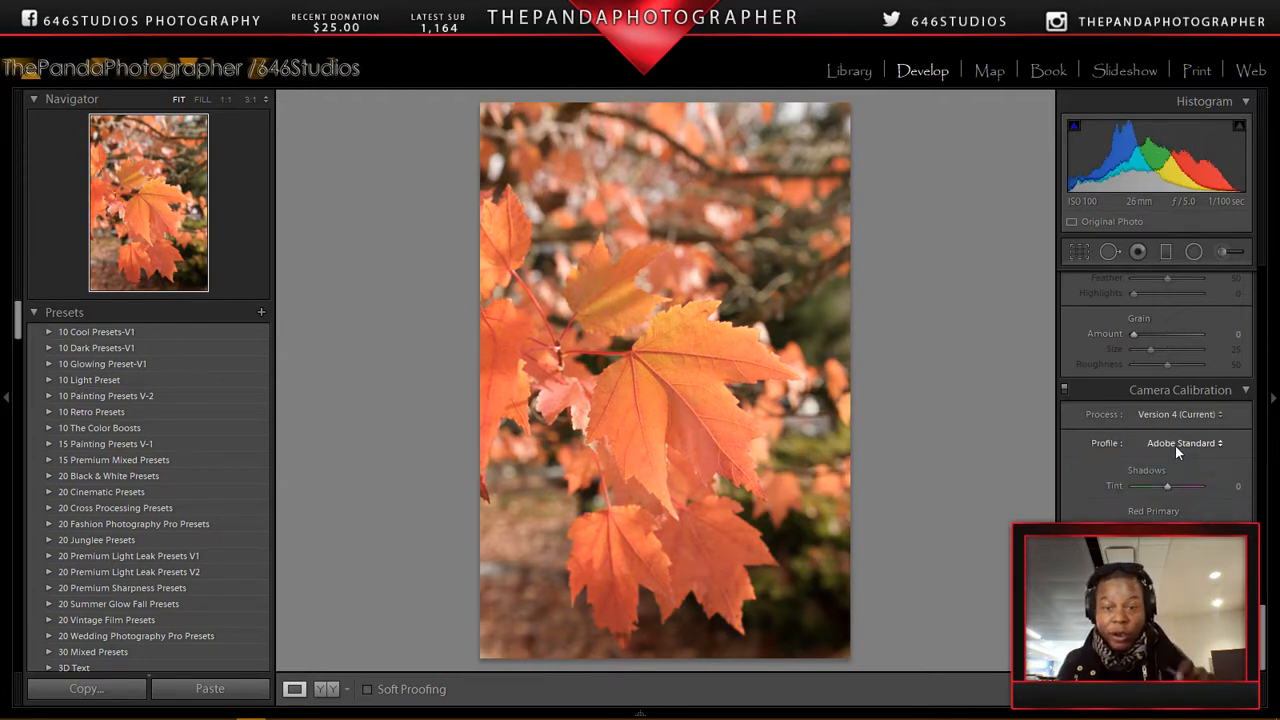
left_click(1181, 442)
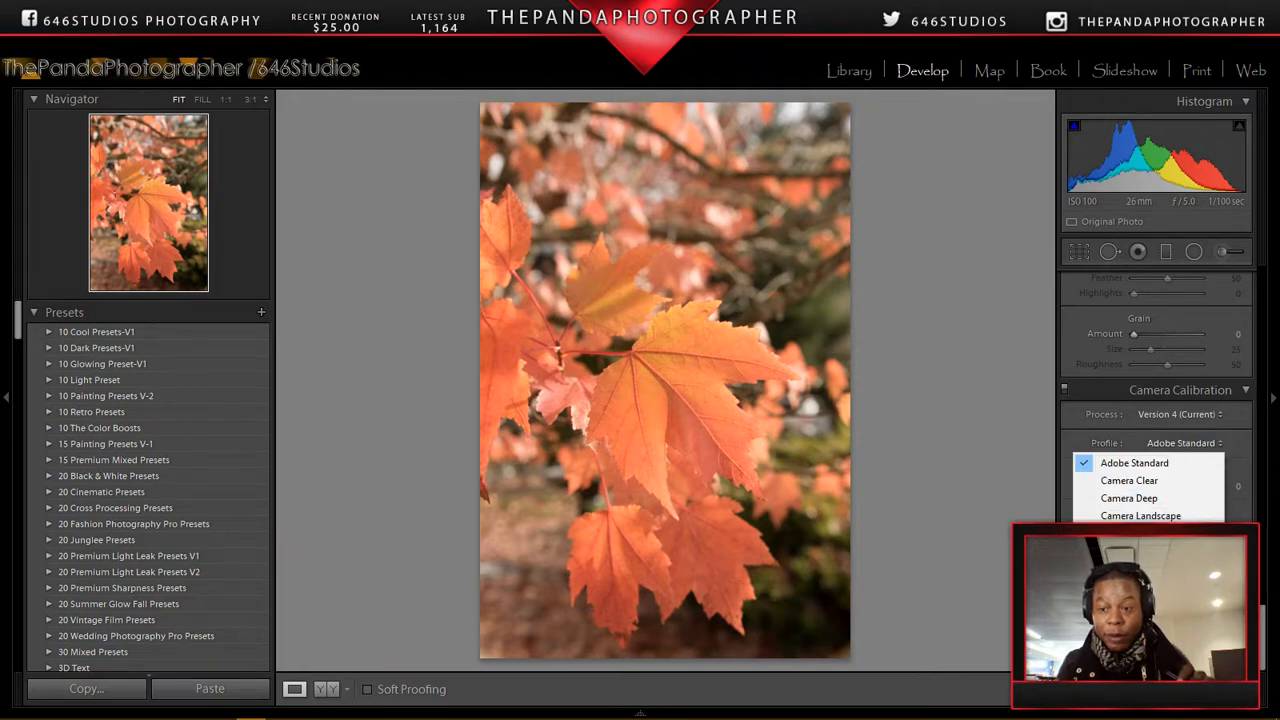
left_click(1178, 586)
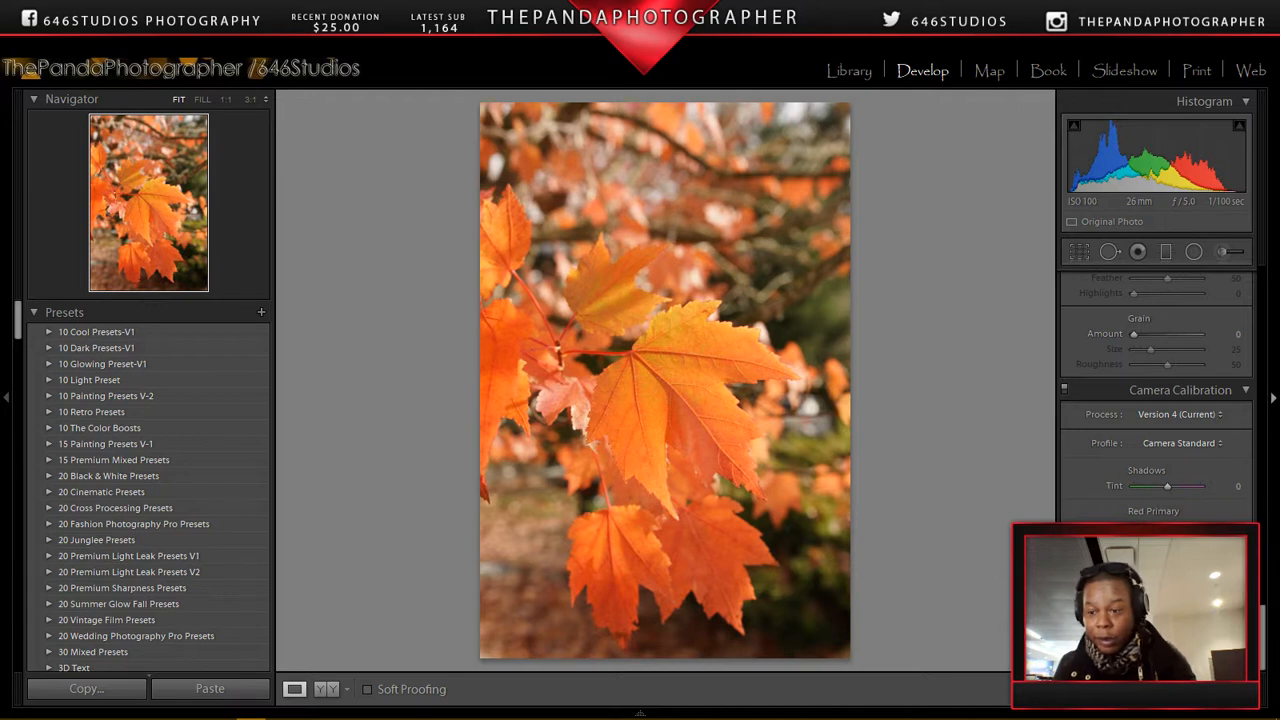
- Apply the beArt-HDR Medium preset to the leaf photo
scroll(1156, 400, "up", 15)
scroll(1156, 400, "up", 3)
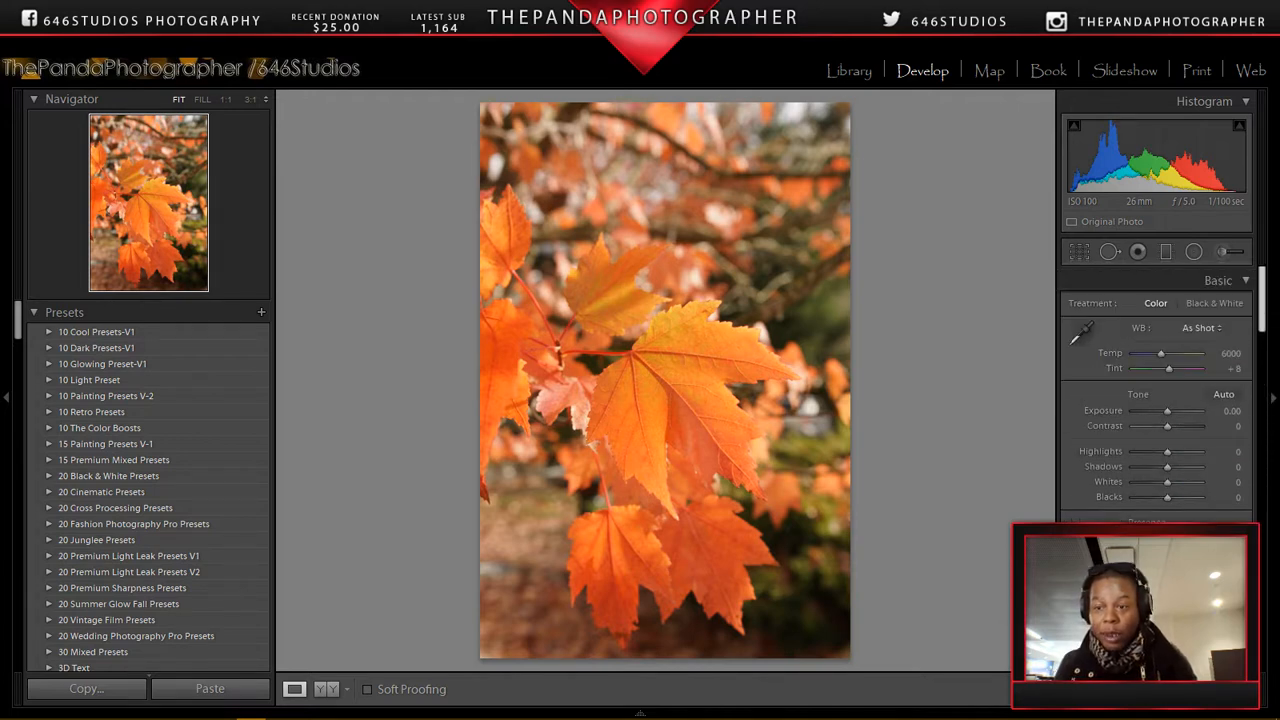
scroll(170, 480, "down", 20)
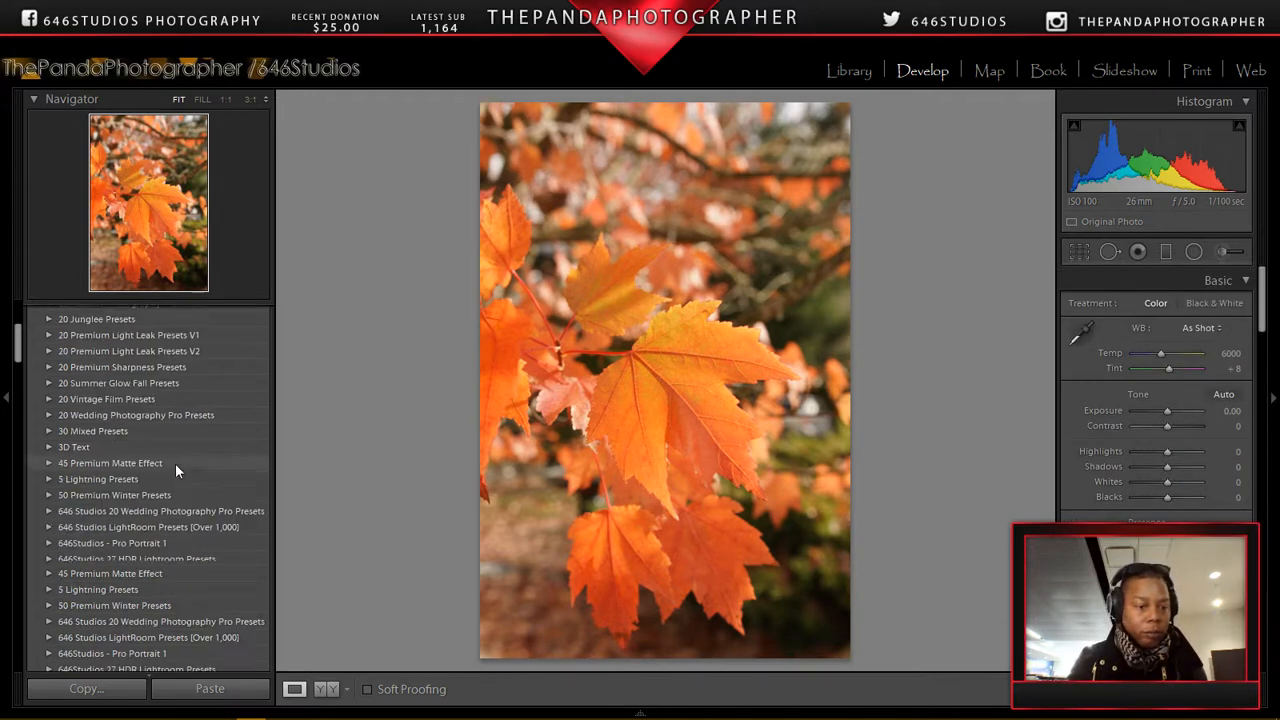
scroll(190, 477, "down", 5)
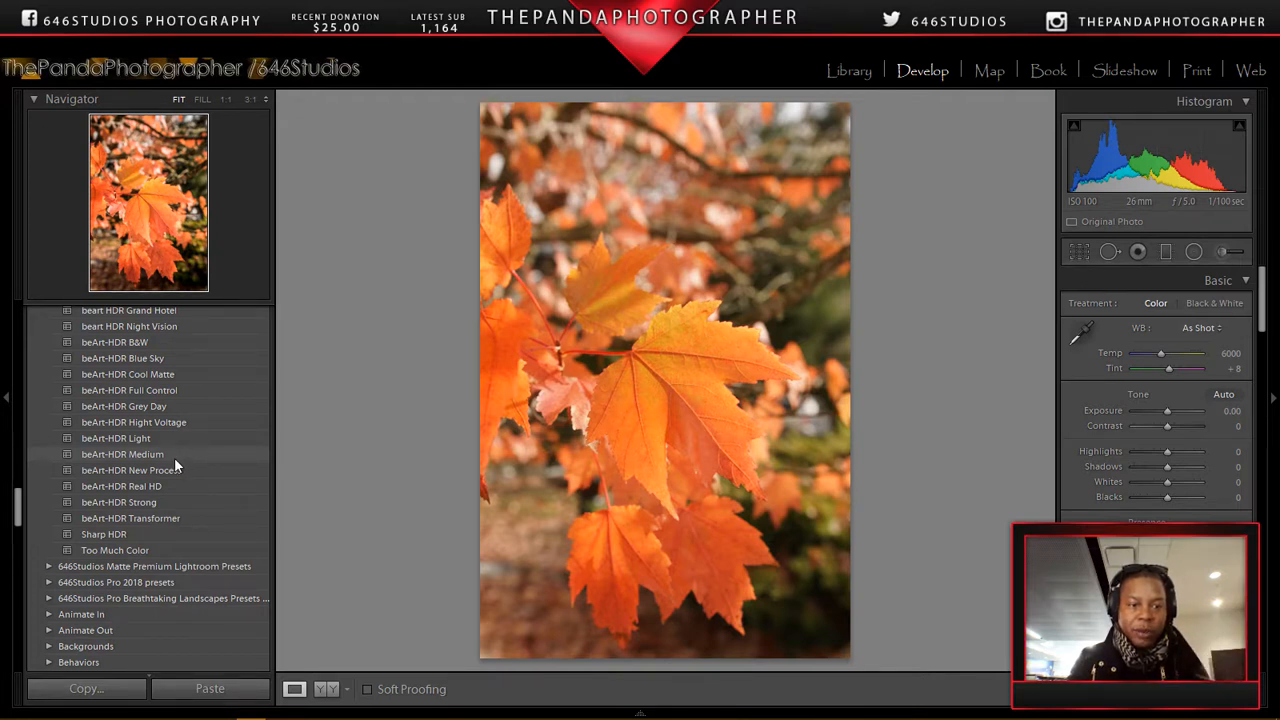
left_click(174, 457)
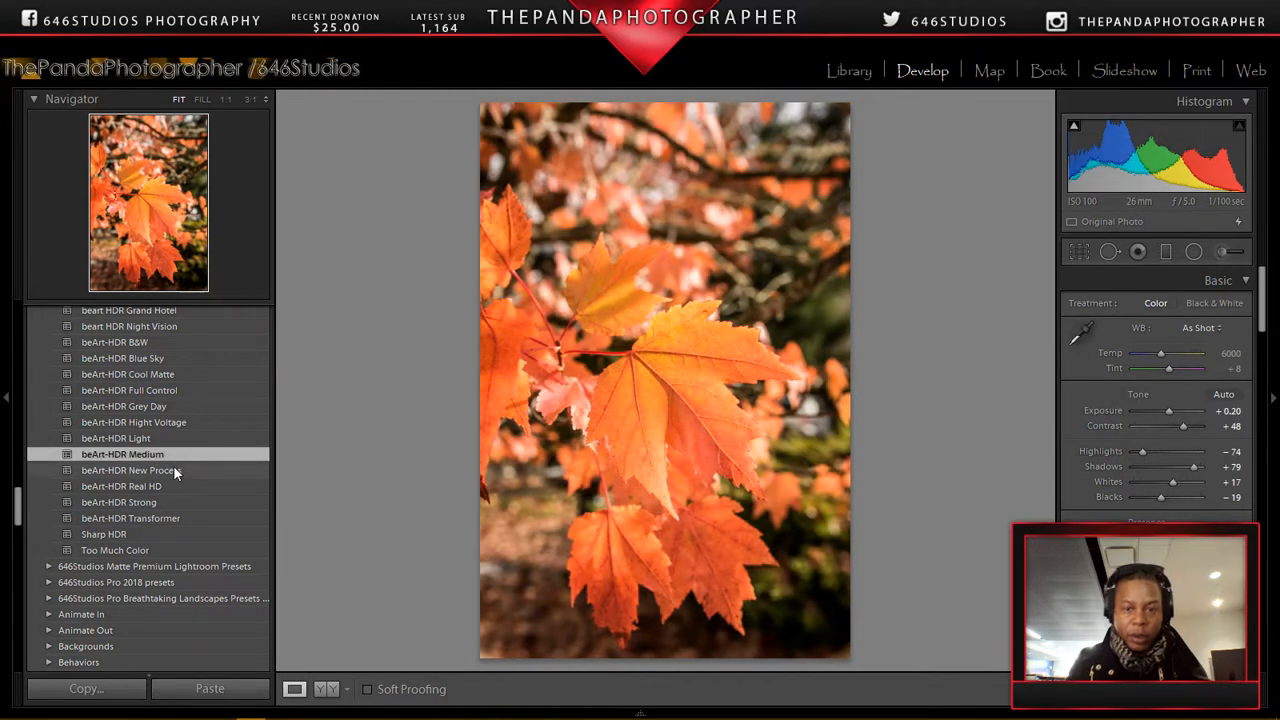
- Examine the leaf veins, the red stem and the blurred twig junction at 1:1, then return to the full photo view
left_click(639, 364)
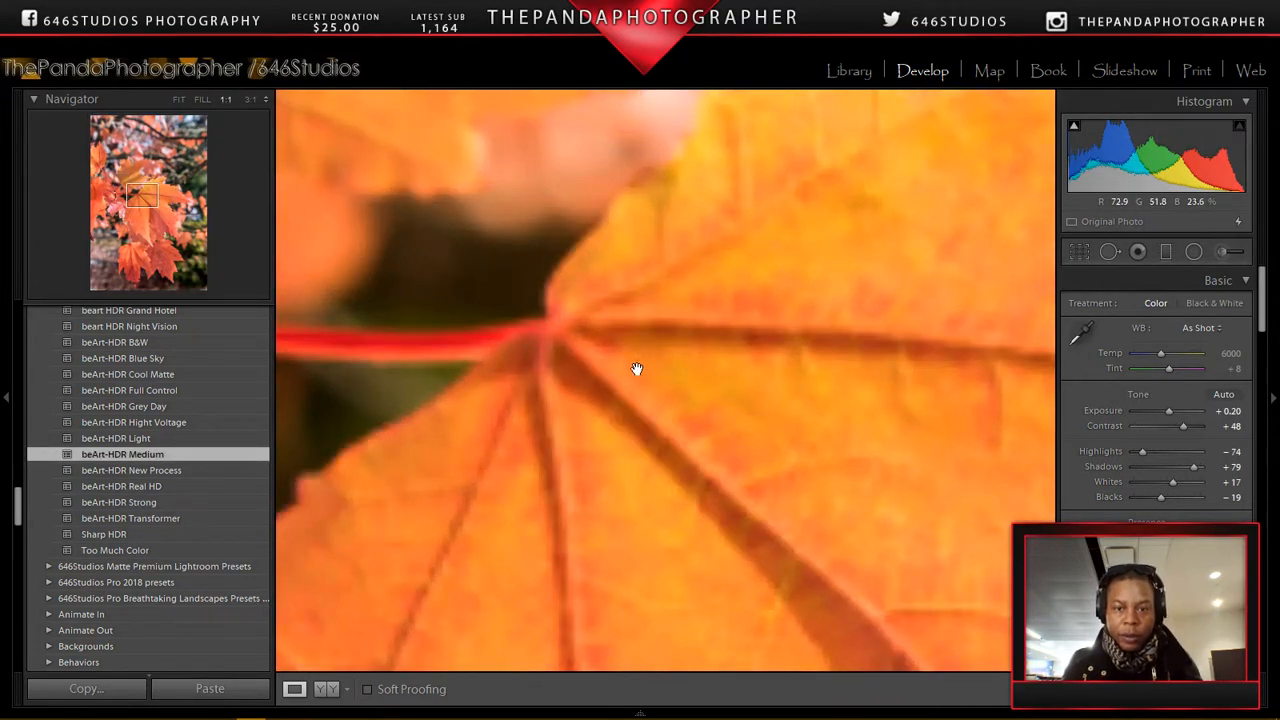
left_click_drag(624, 388, 519, 224)
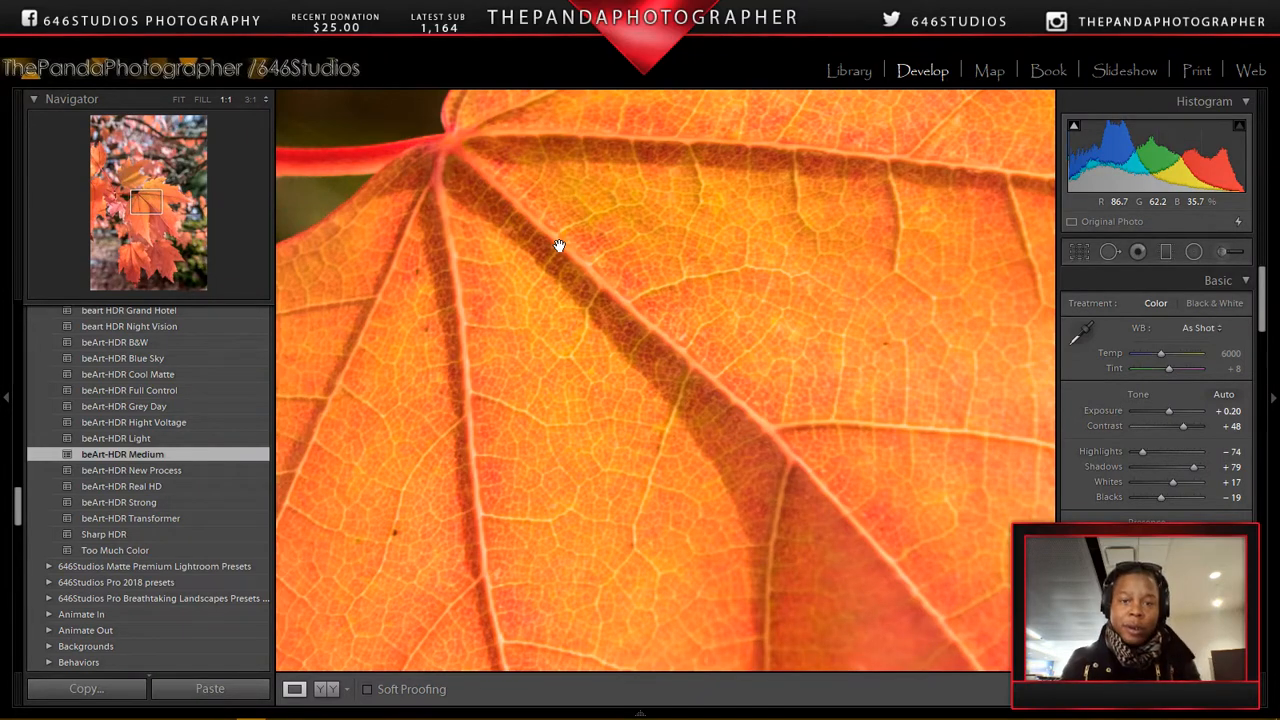
left_click_drag(487, 158, 829, 363)
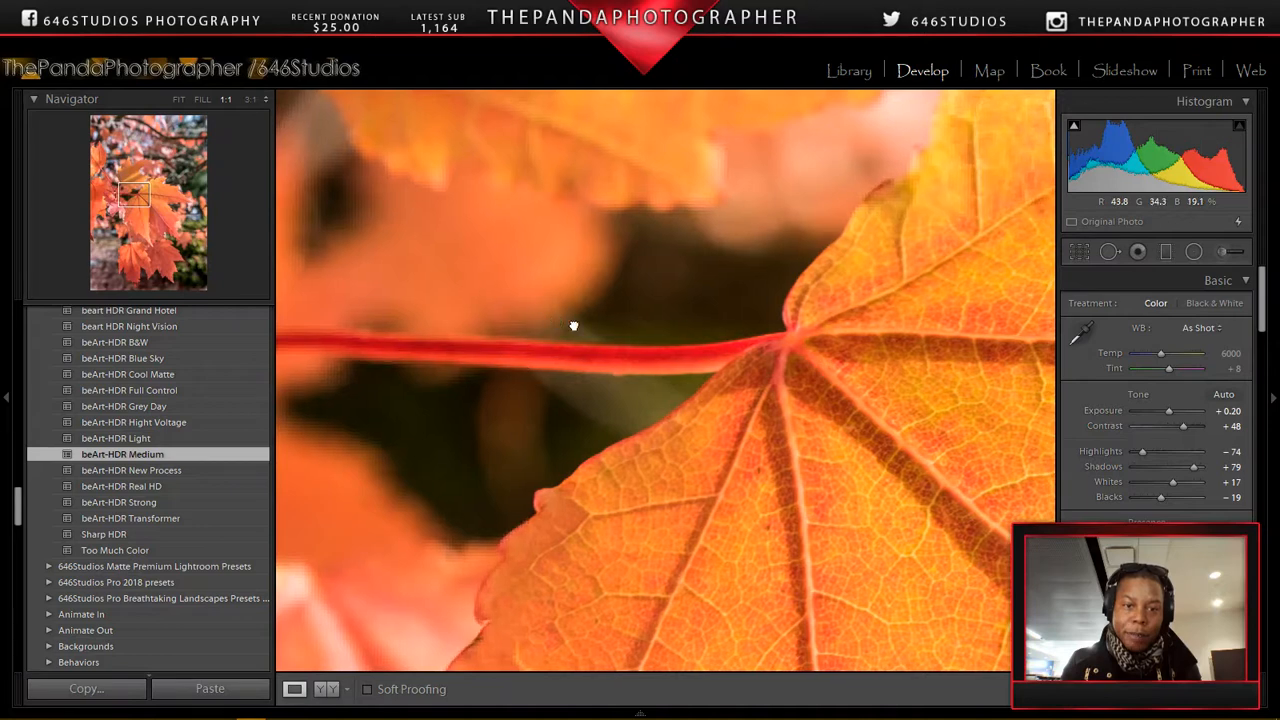
left_click_drag(557, 323, 881, 323)
left_click_drag(652, 302, 766, 300)
left_click_drag(566, 296, 809, 294)
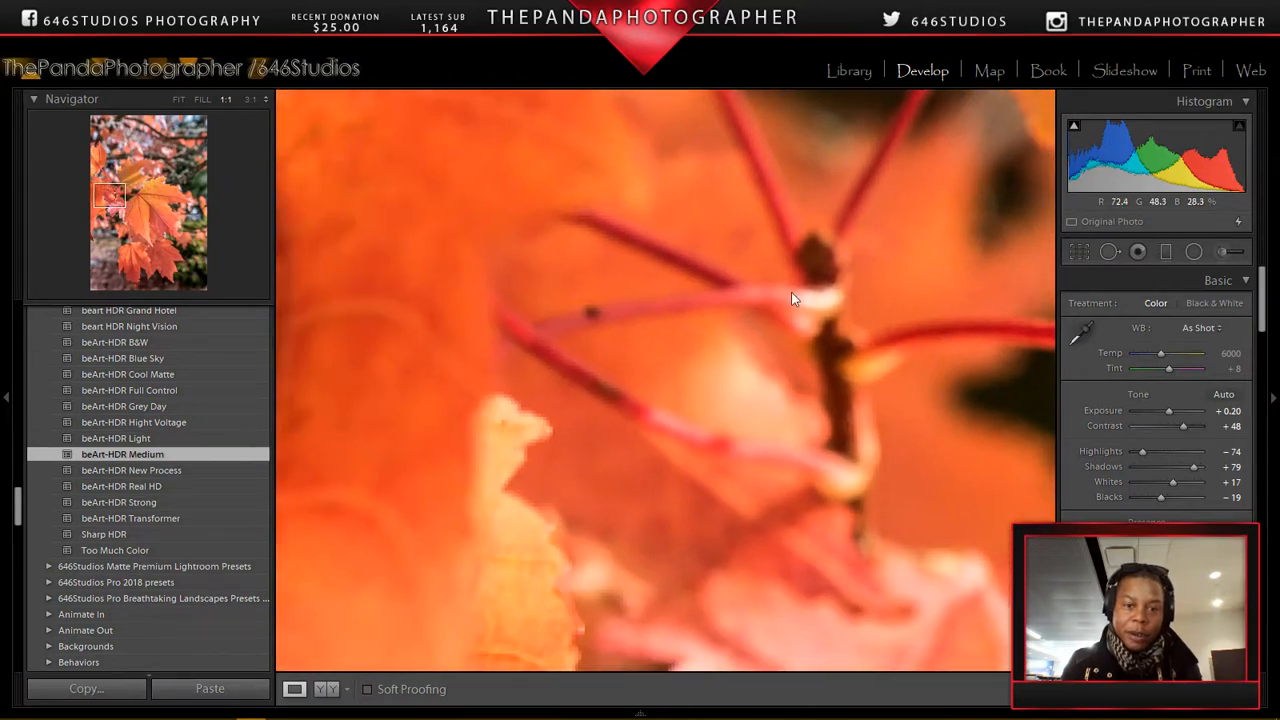
left_click_drag(698, 306, 391, 272)
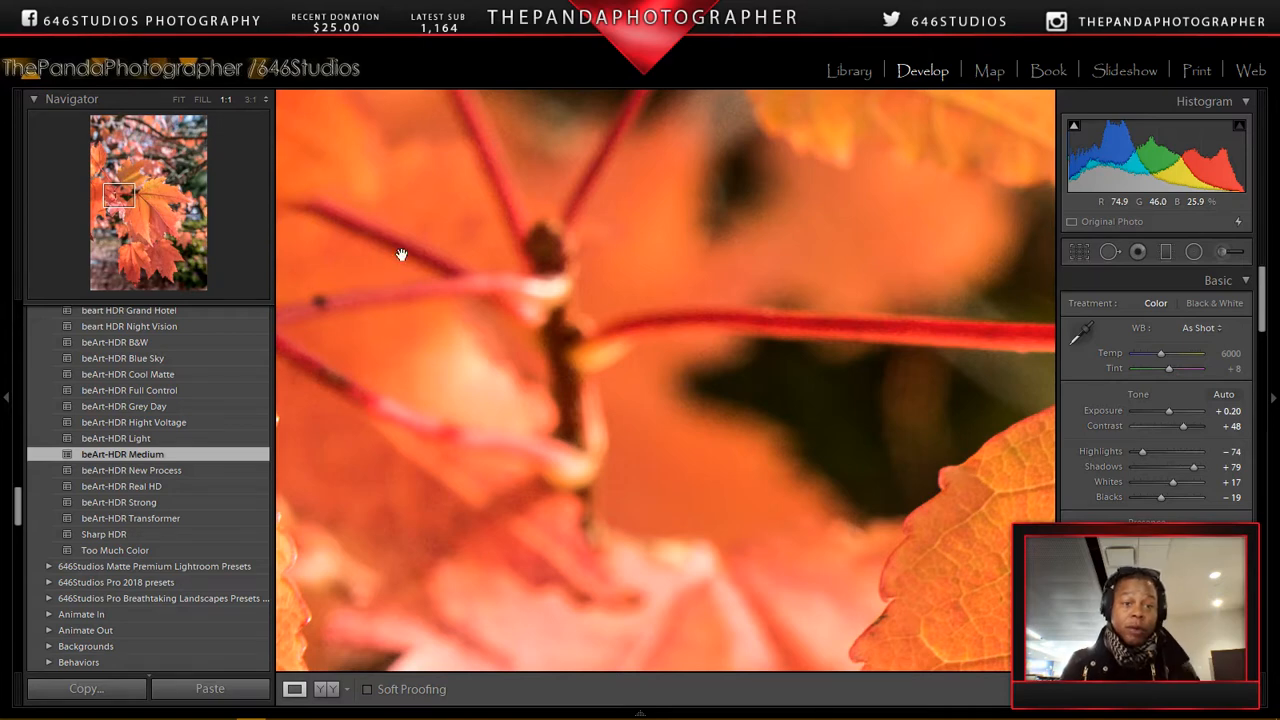
left_click(543, 245)
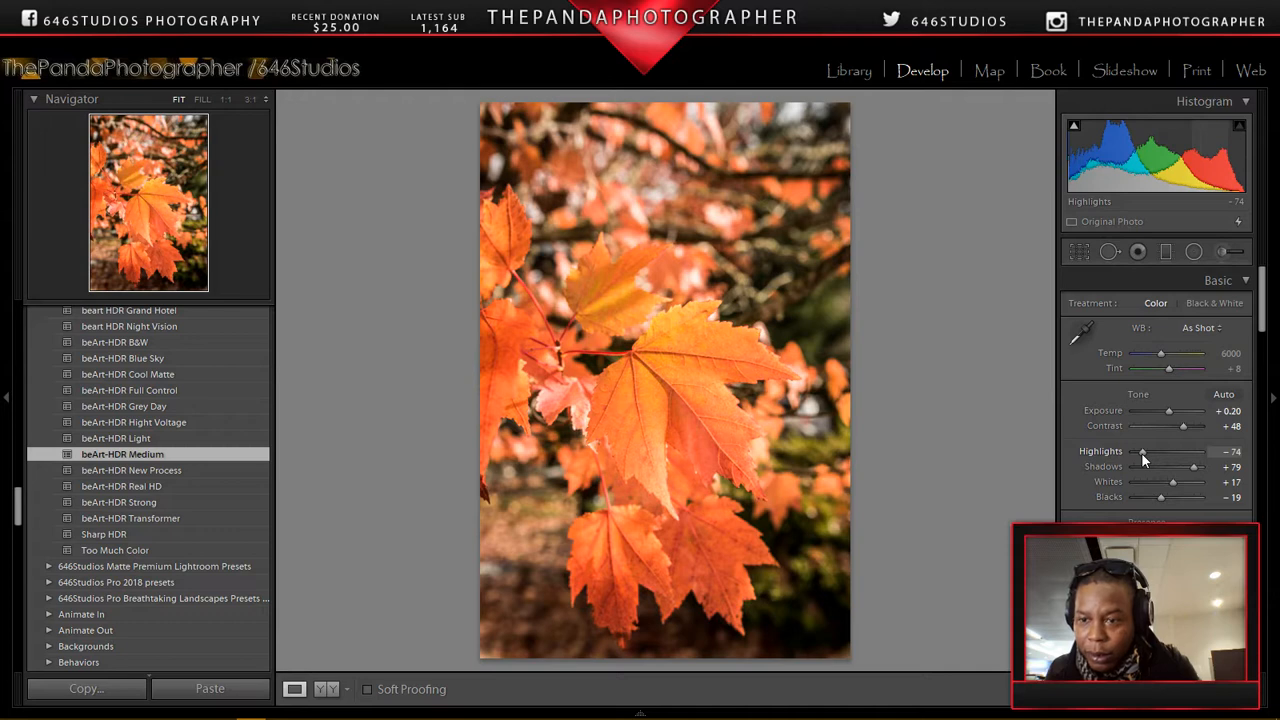
- Set Highlights to -100 and apply the SaP | 2-Exposure - Less Highlights preset after trying Darken Shadows
left_click_drag(1141, 452, 1005, 452)
scroll(175, 456, "down", 3)
scroll(175, 456, "down", 10)
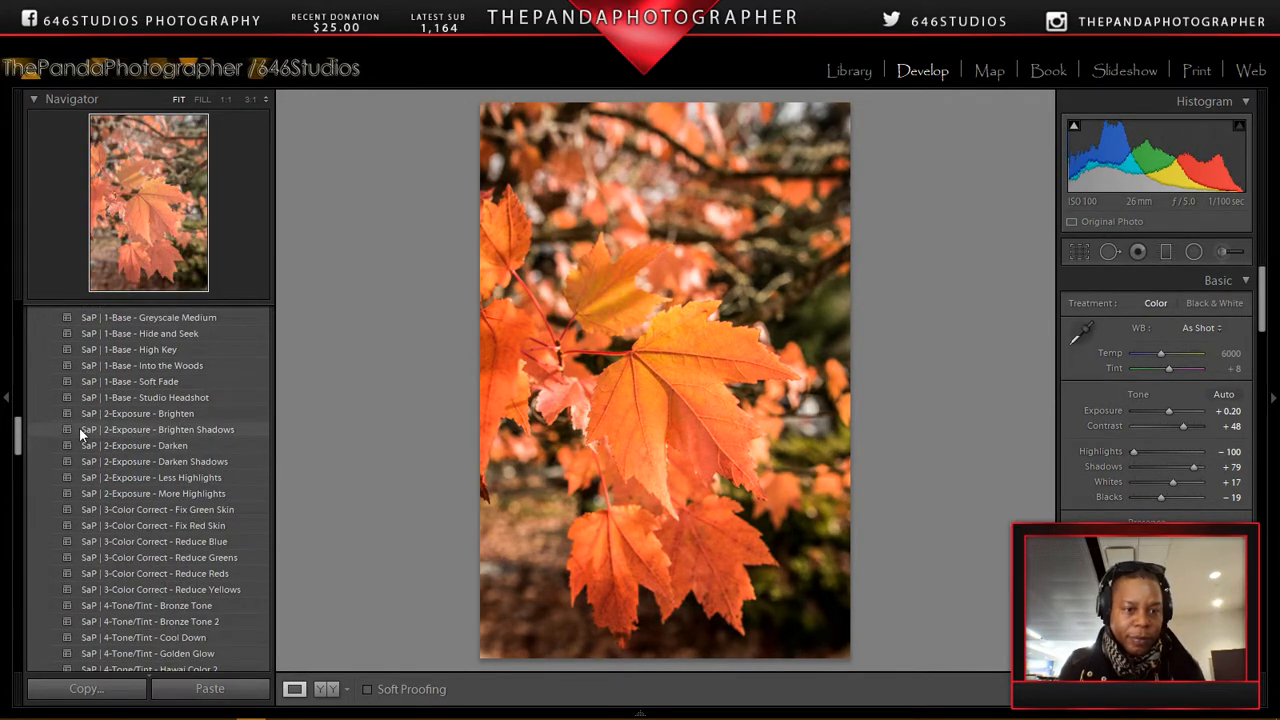
left_click(189, 458)
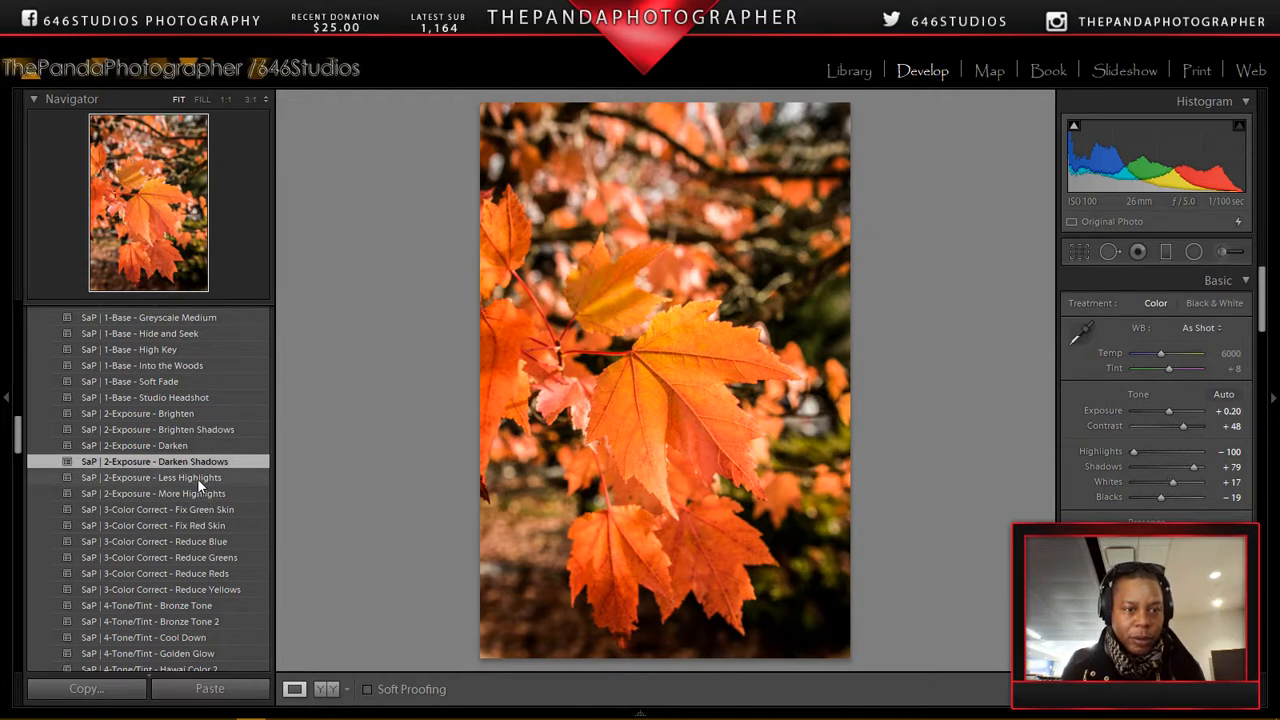
left_click(198, 479)
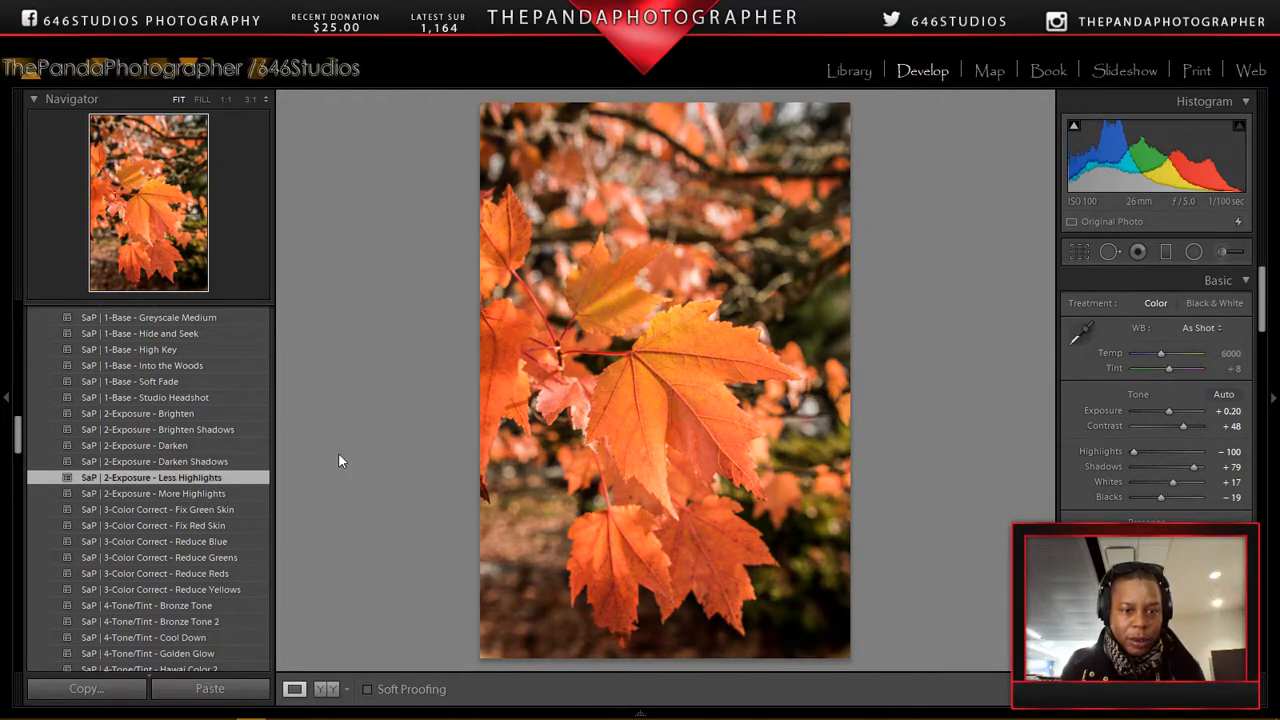
- Apply the SaP | 3-Color Correct - Reduce Reds preset and inspect the leaf's veins, edges and stem at 1:1
scroll(202, 365, "down", 5)
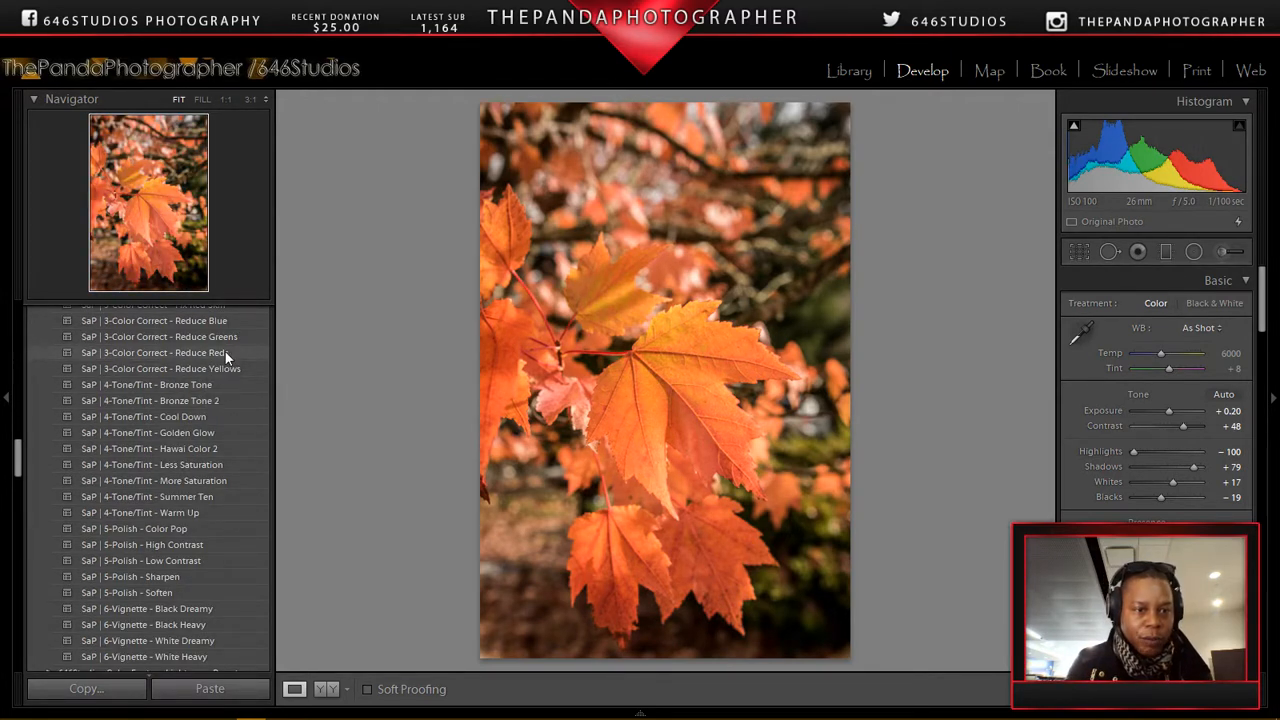
left_click(225, 352)
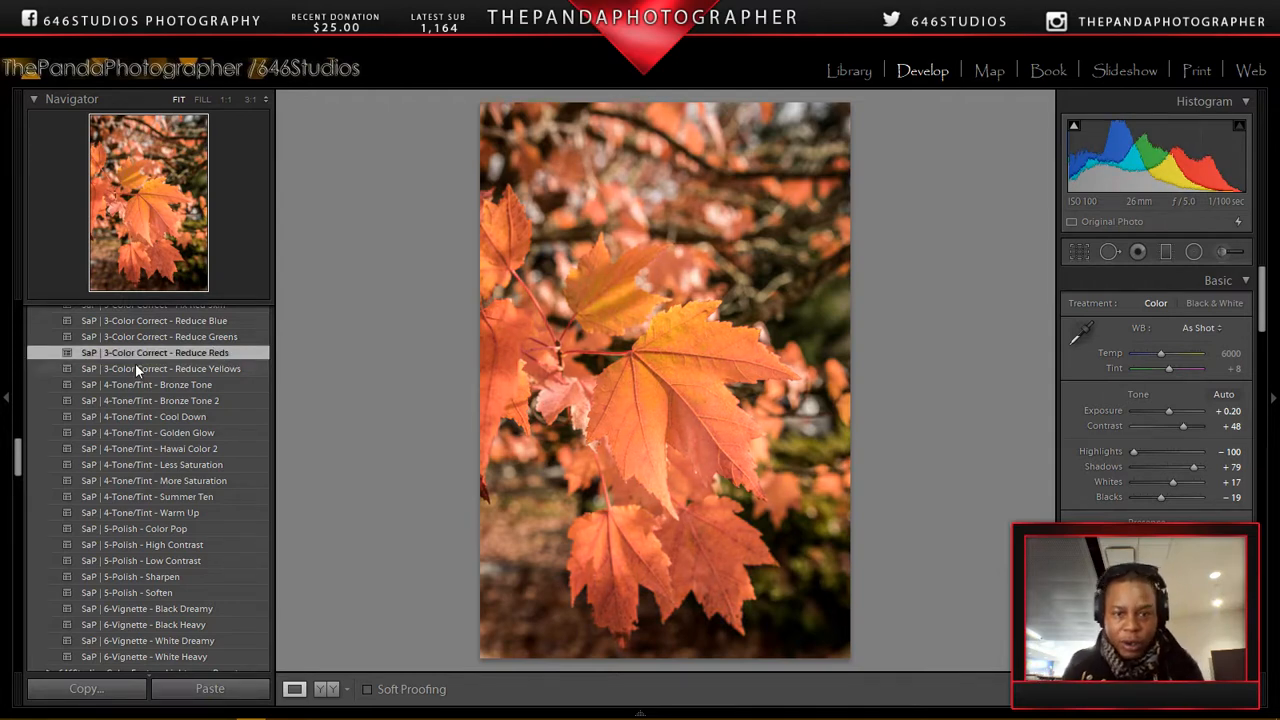
left_click(649, 360)
left_click_drag(651, 357, 666, 263)
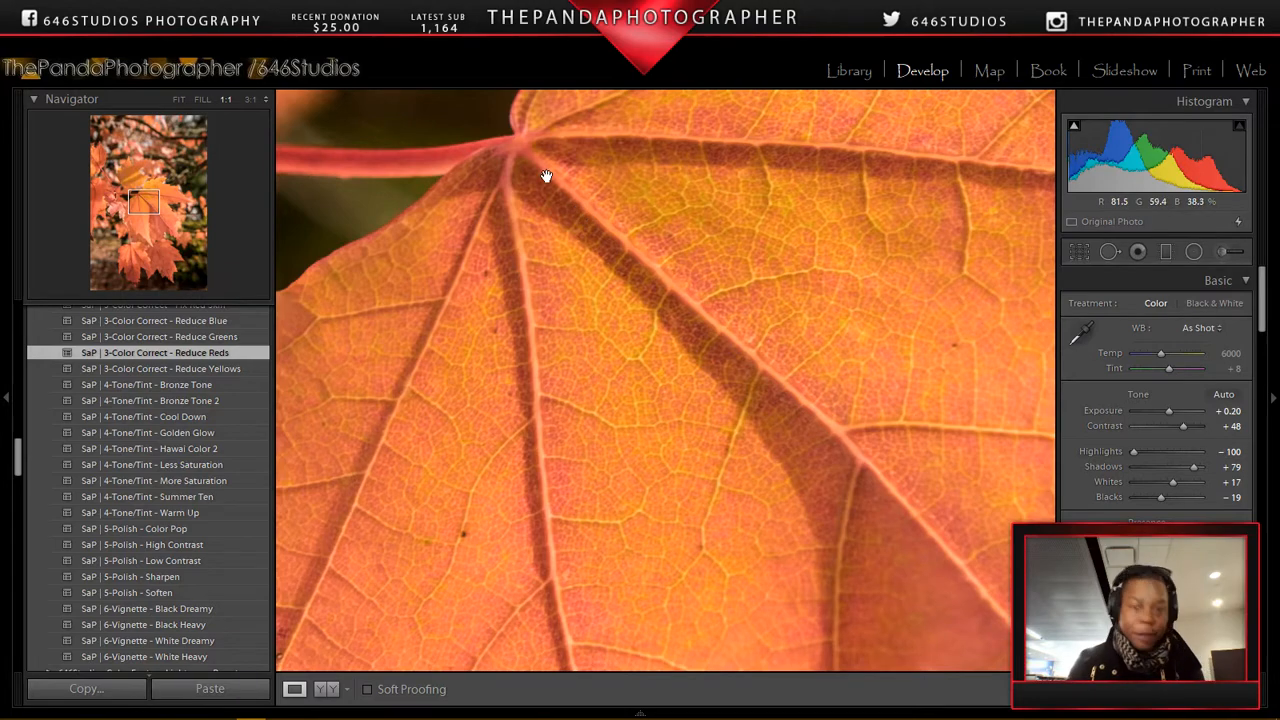
mouse_move(144, 200)
left_mouse_down()
mouse_move(175, 185)
mouse_move(163, 187)
left_mouse_up()
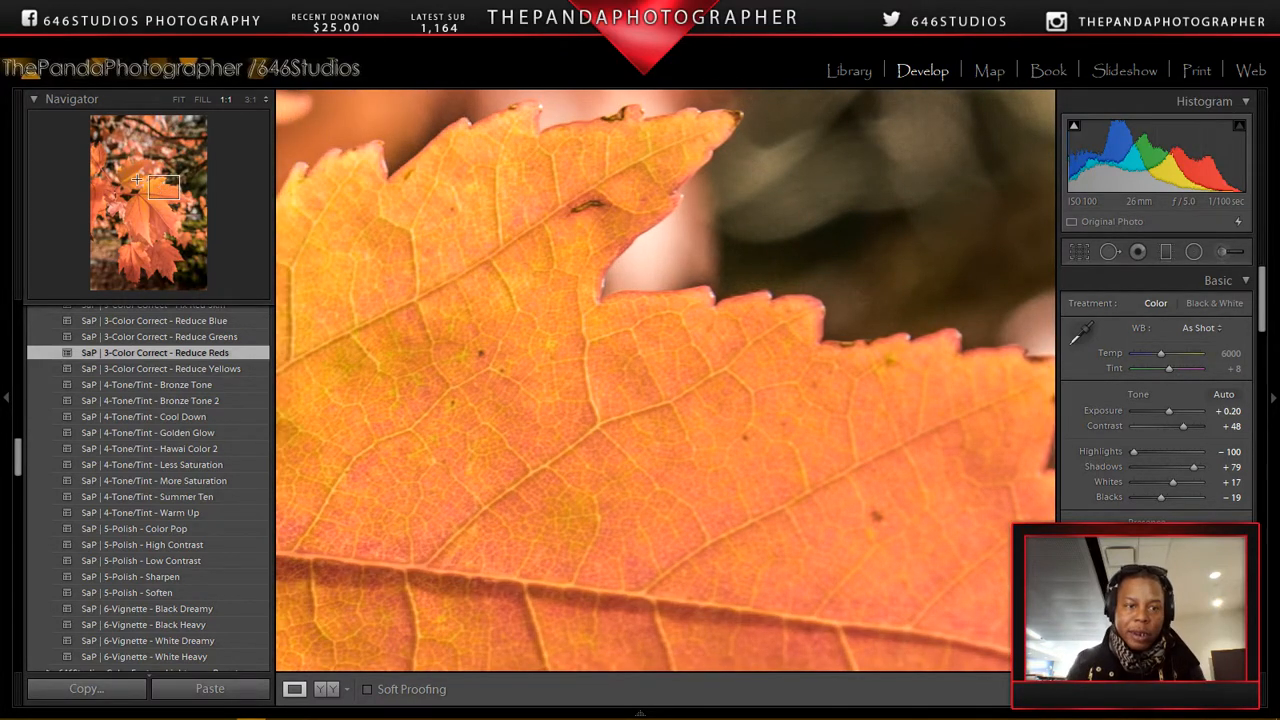
left_click_drag(172, 183, 127, 197)
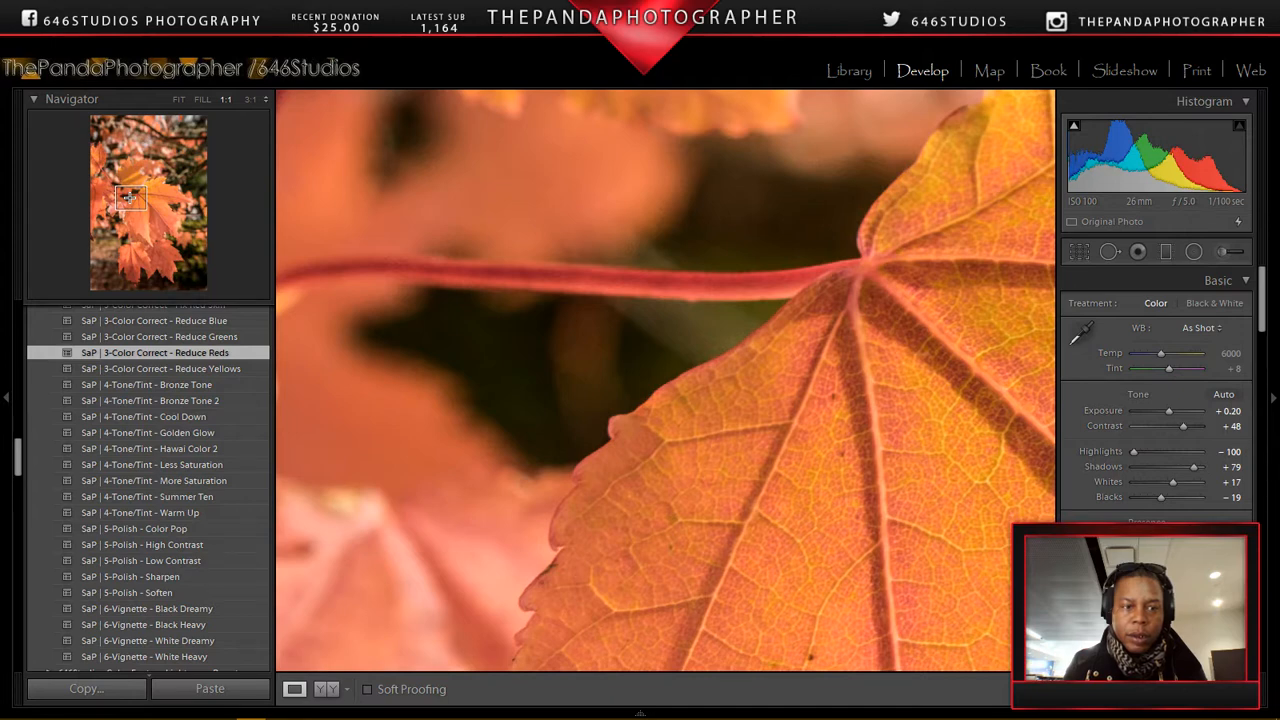
- Undo the Reduce Reds preset and view the main leaf where its veins meet the stem
left_click(44, 28)
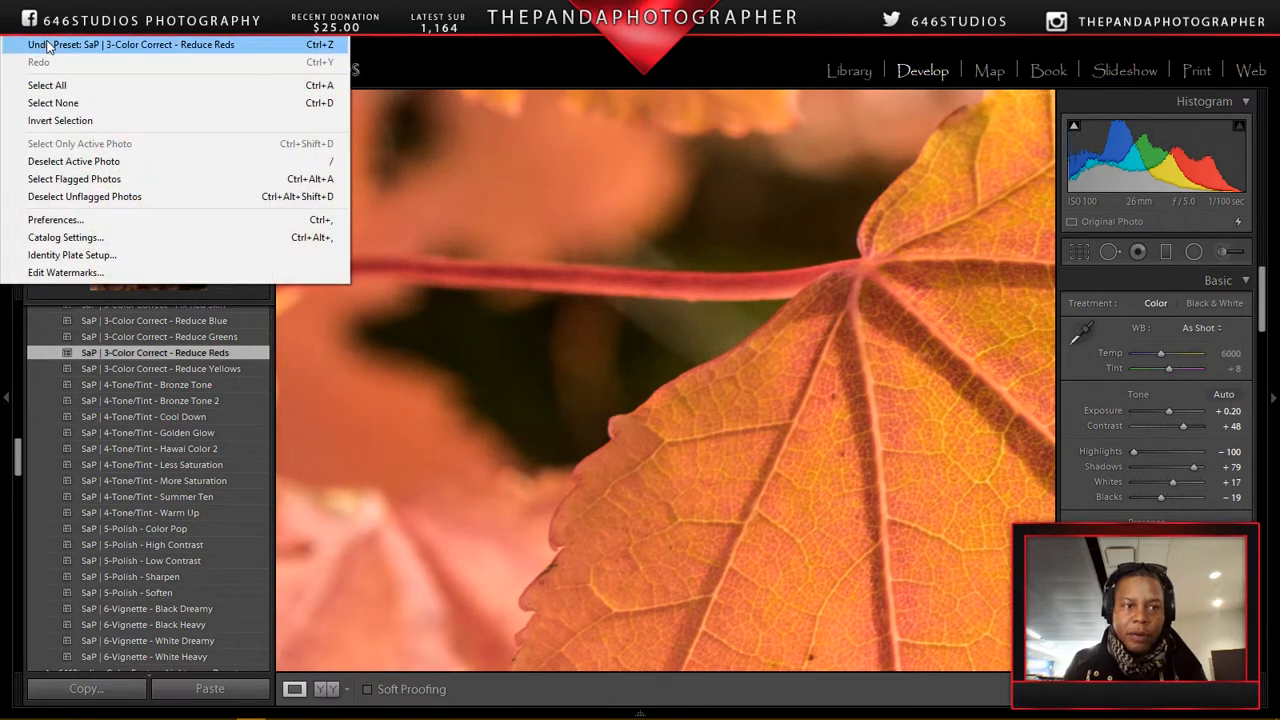
left_click(48, 45)
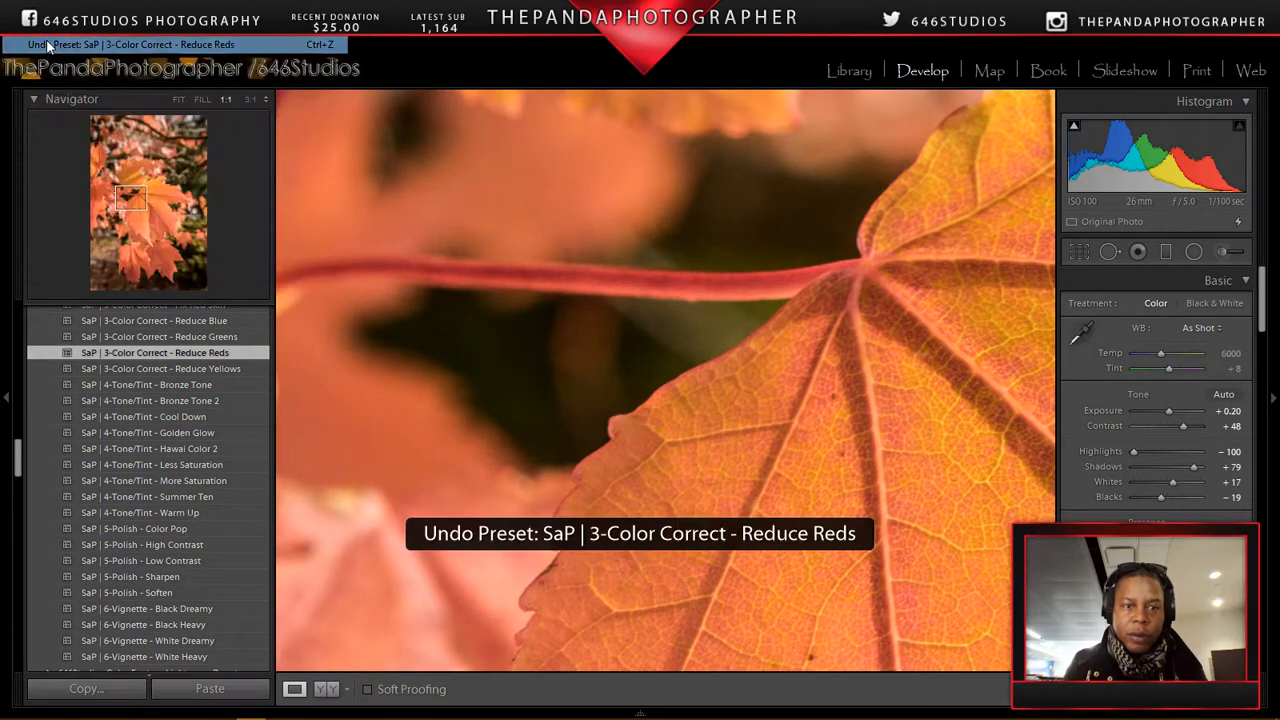
left_click(145, 203)
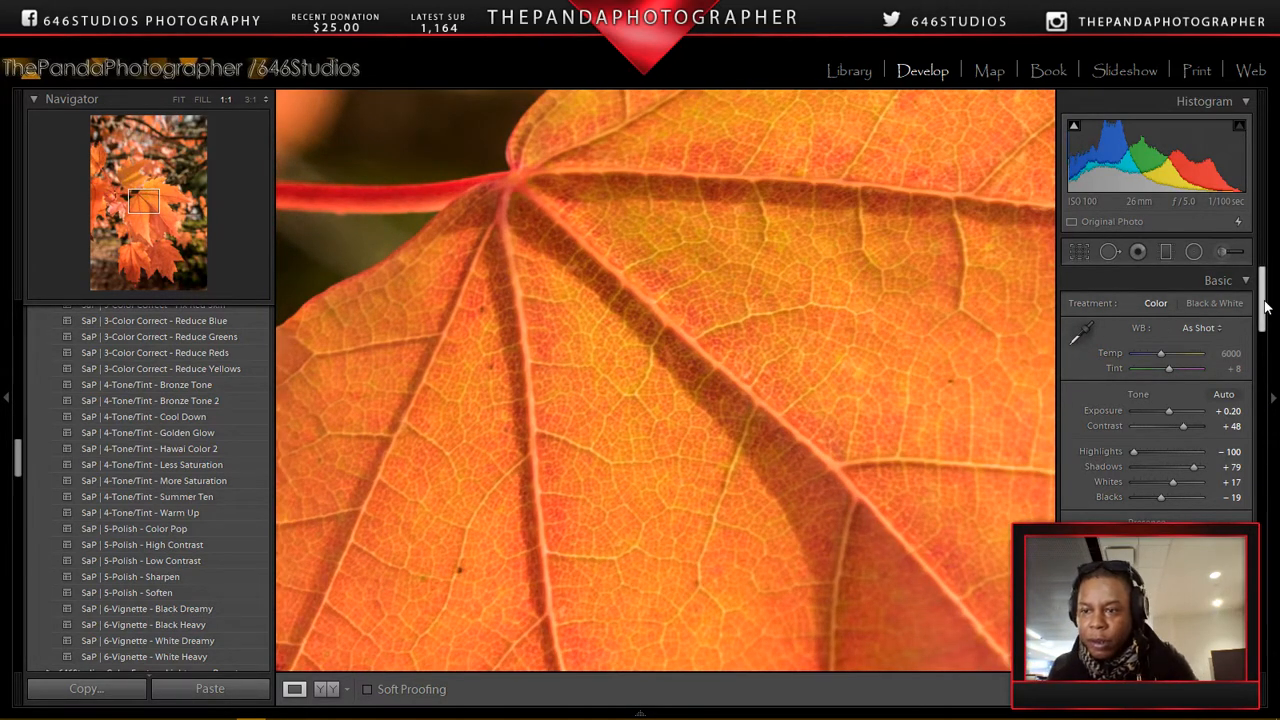
- Enable Remove Chromatic Aberration in the lens profile corrections
left_click_drag(1264, 308, 1270, 510)
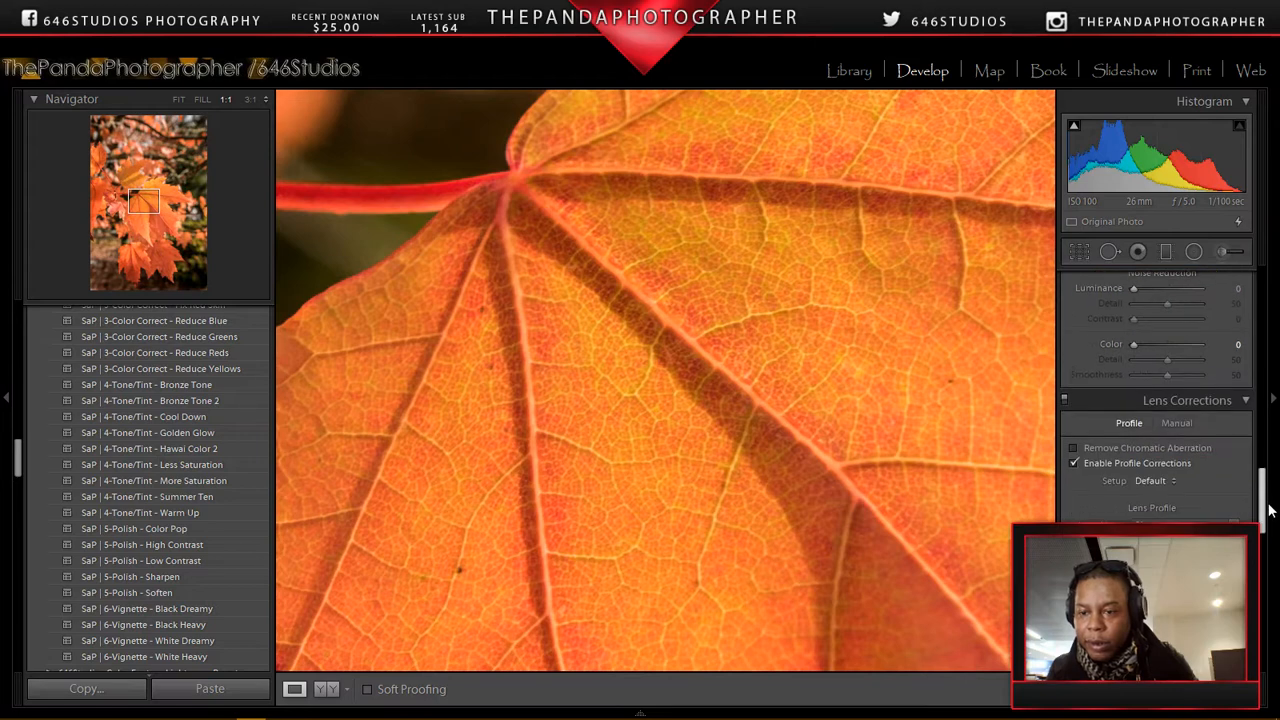
scroll(1144, 458, "up", 1)
left_click(1074, 472)
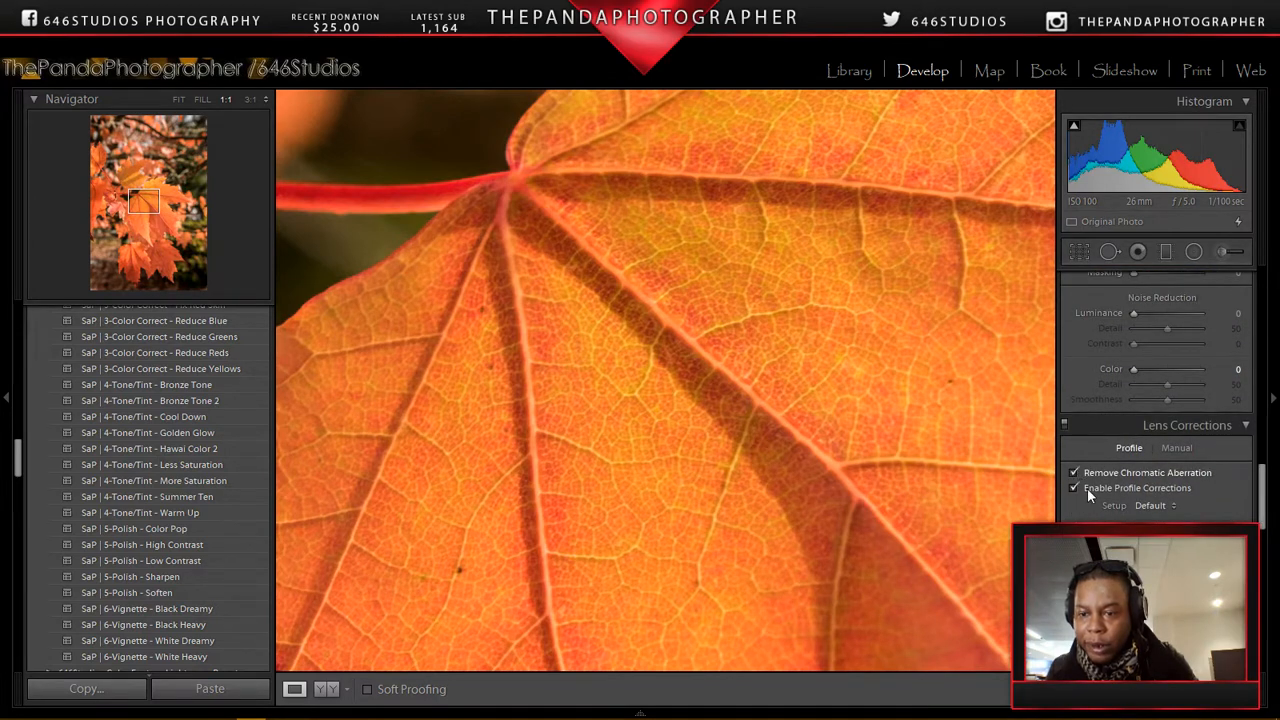
- Set the HSL luminance of Orange to +18
scroll(1262, 485, "up", 2)
scroll(1262, 485, "up", 3)
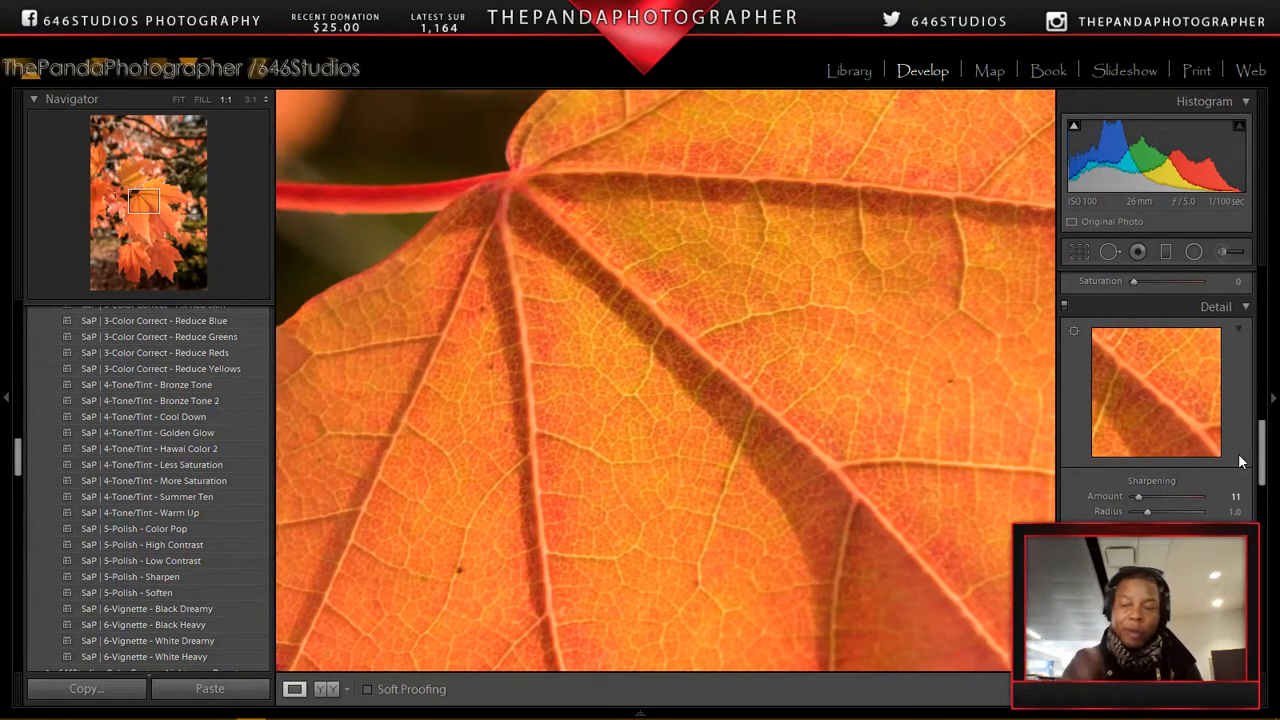
scroll(1265, 452, "up", 2)
scroll(1265, 452, "up", 6)
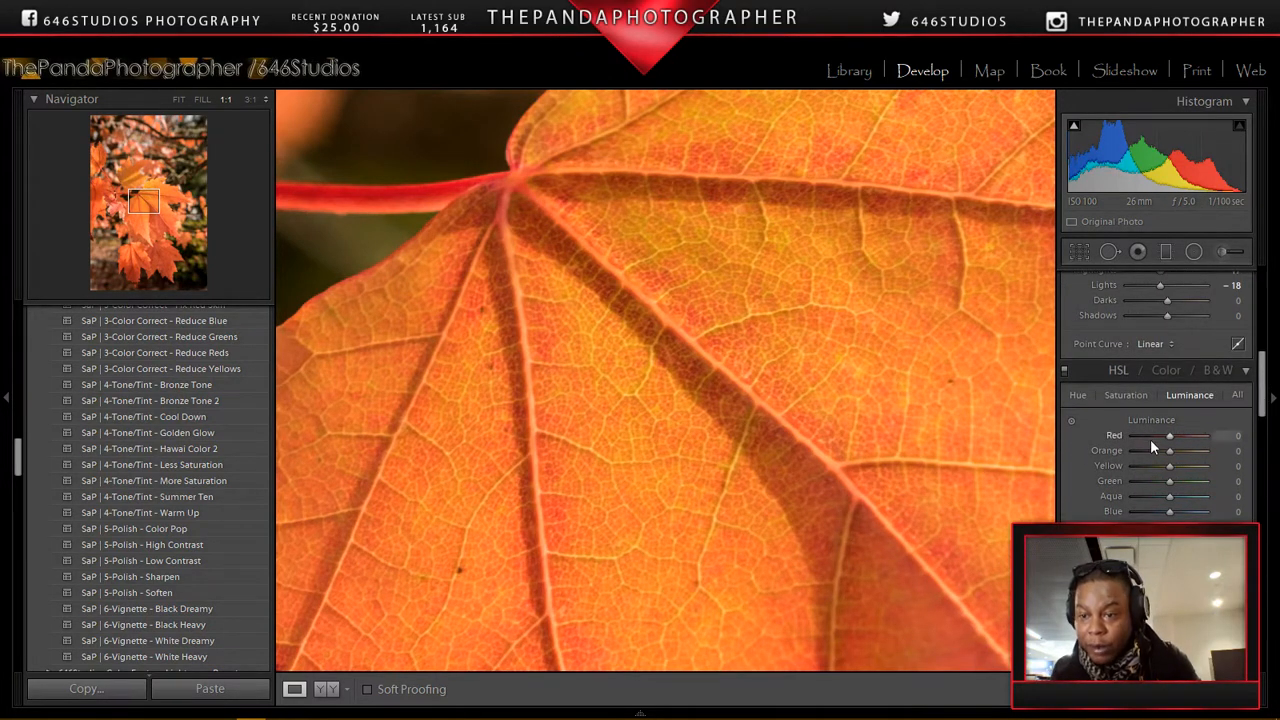
left_click_drag(1168, 450, 1174, 453)
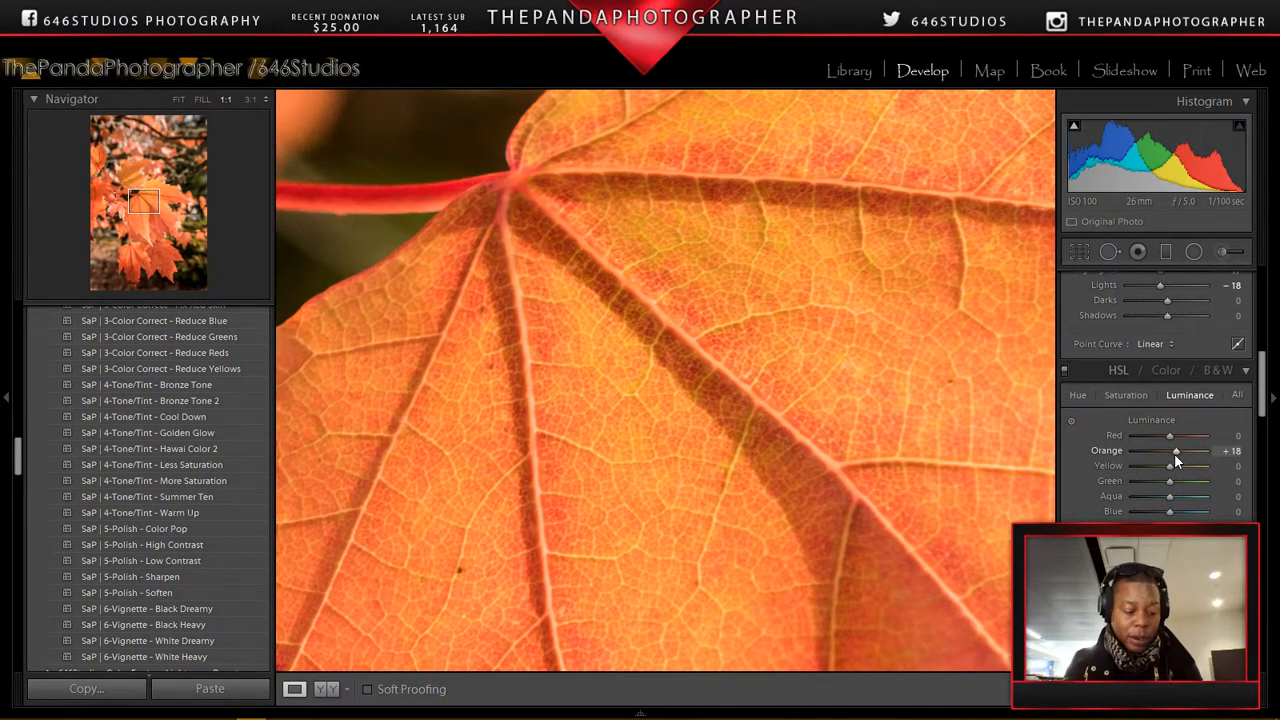
- Set the HSL luminance of Red to +9 and Yellow to -9, and return to the full photo view
left_click_drag(1264, 381, 1272, 520)
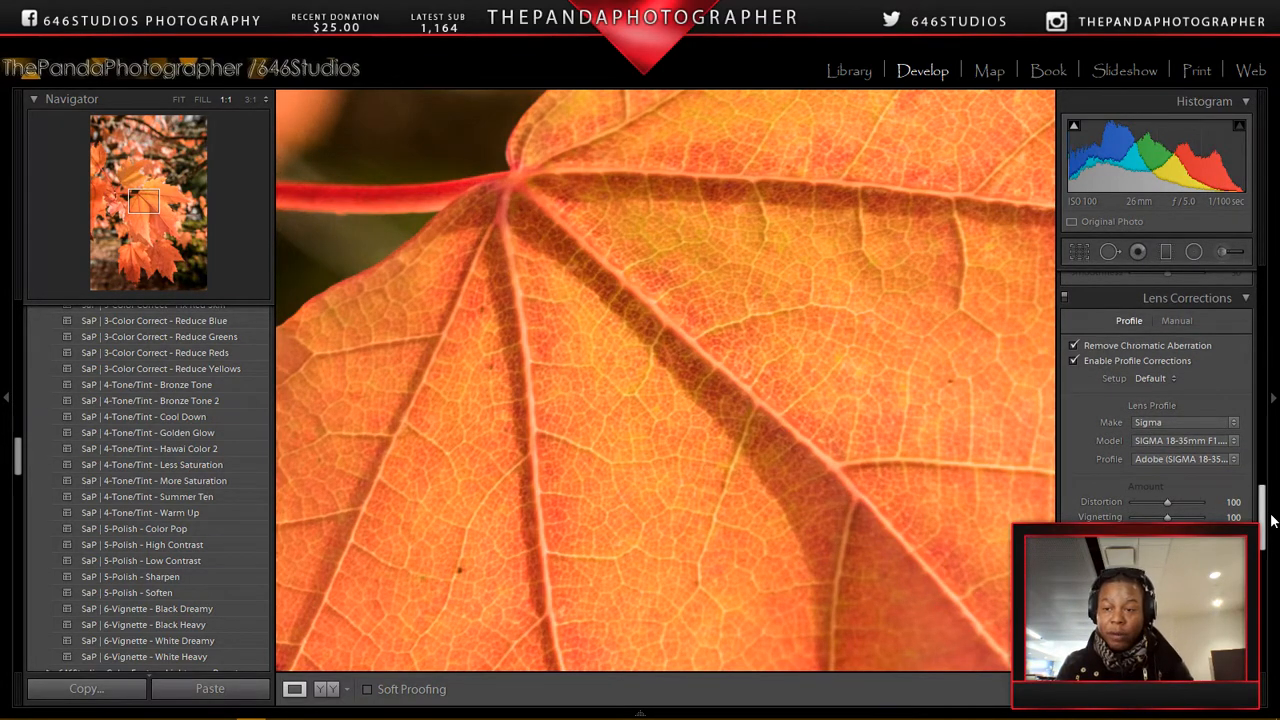
left_click_drag(1272, 520, 1279, 640)
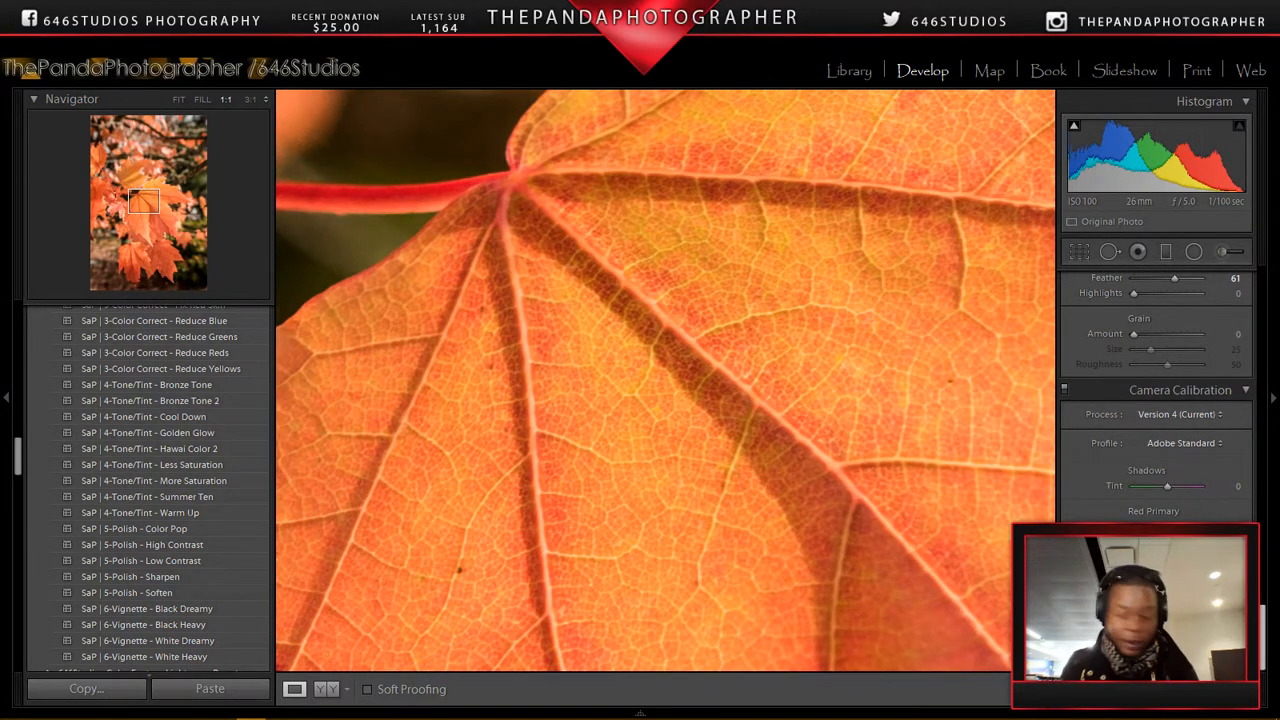
left_click_drag(1262, 637, 1277, 404)
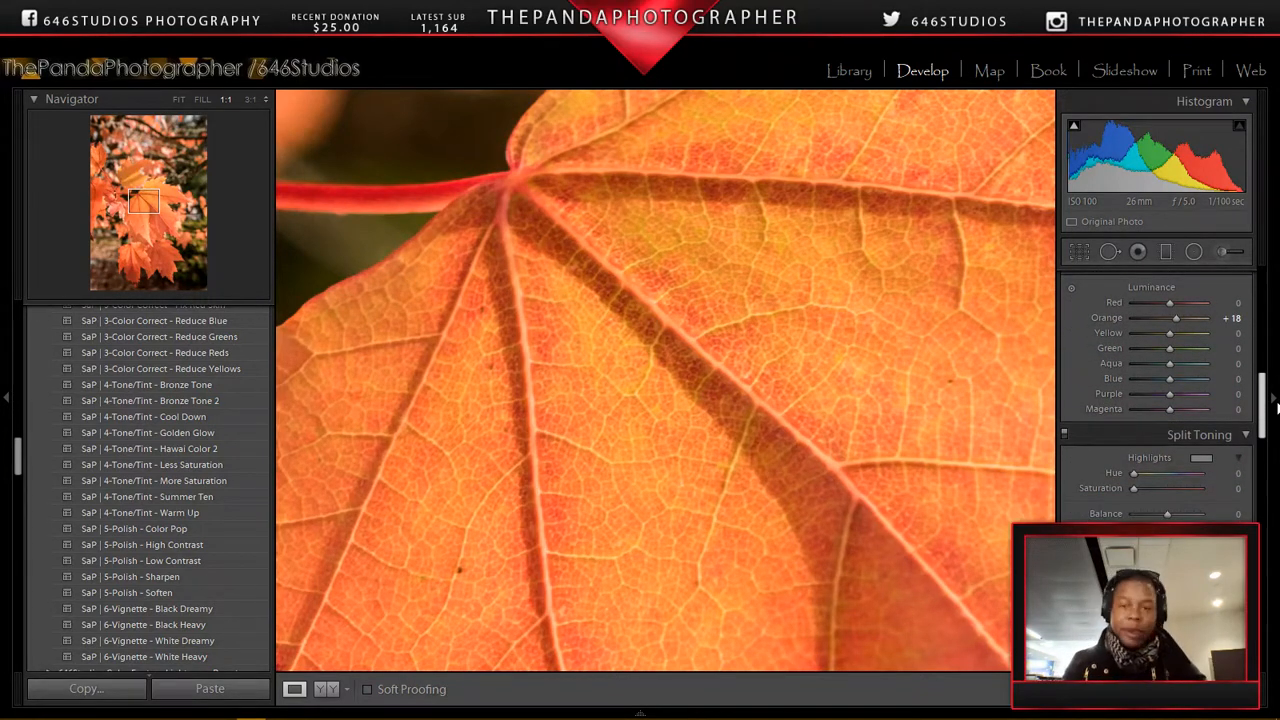
mouse_move(1277, 404)
left_mouse_down()
mouse_move(1276, 420)
mouse_move(1276, 397)
left_mouse_up()
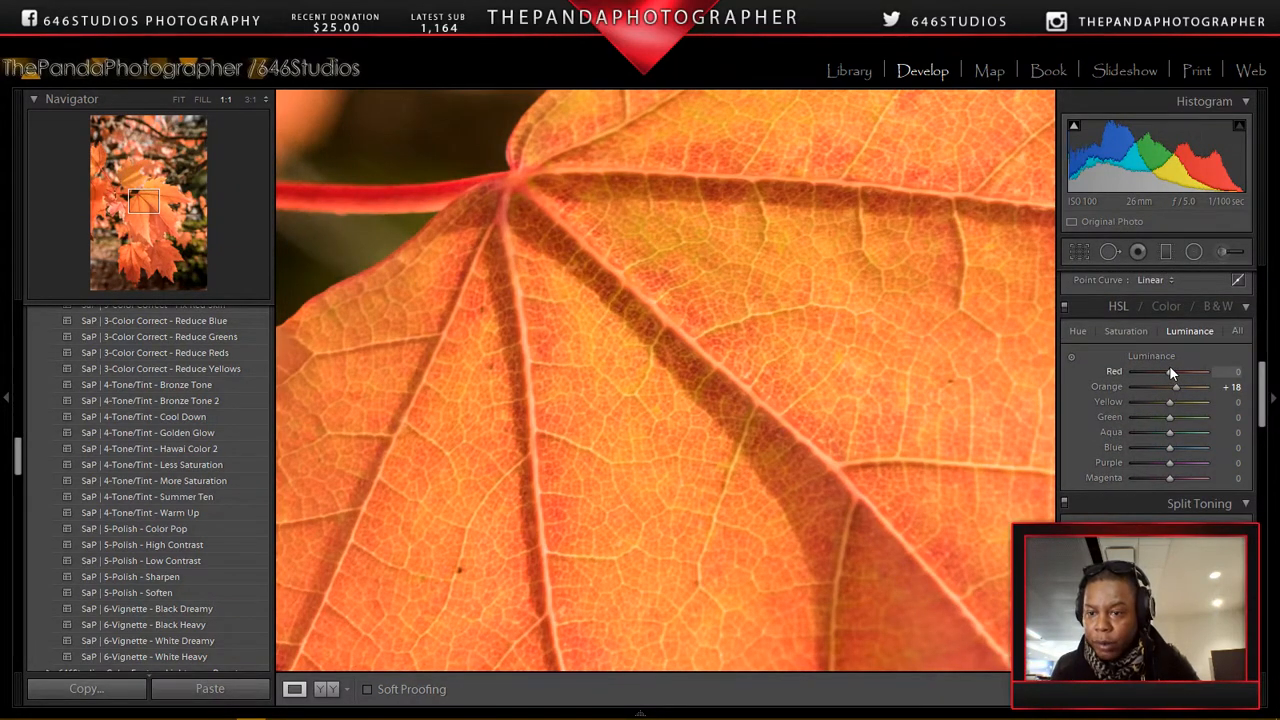
left_click_drag(1171, 371, 1174, 372)
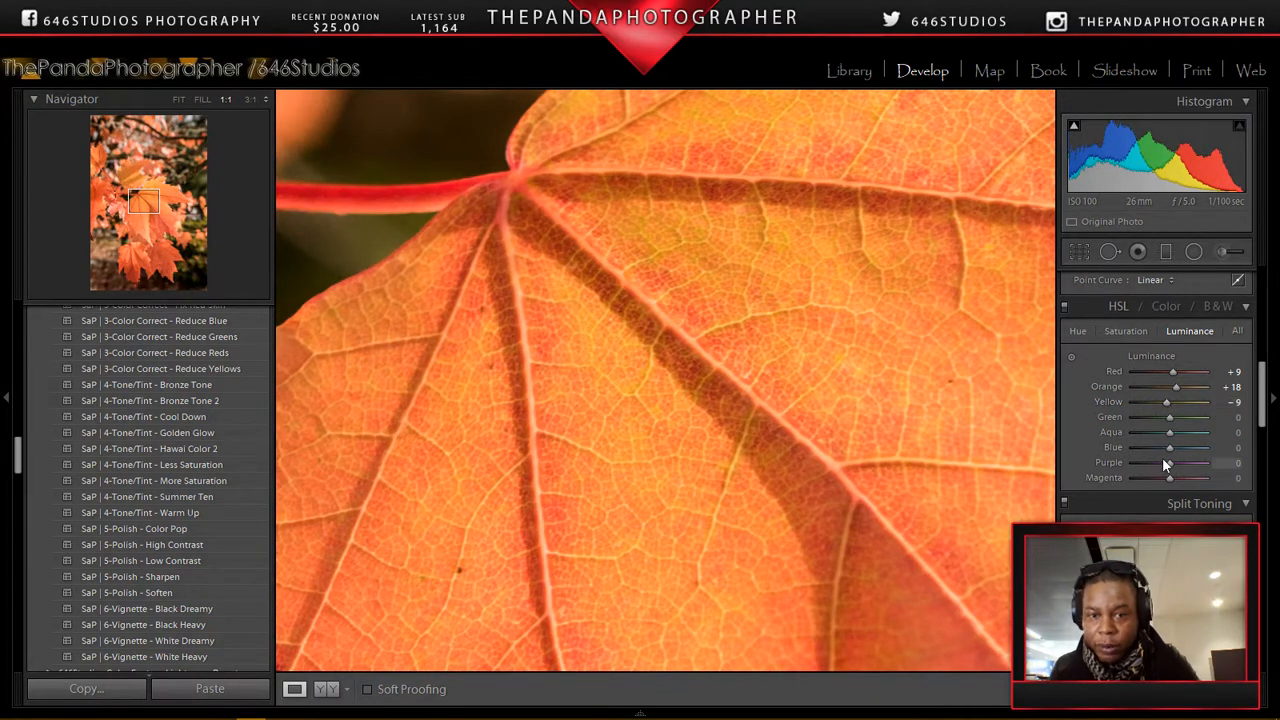
left_click_drag(526, 219, 545, 280)
left_click(560, 300)
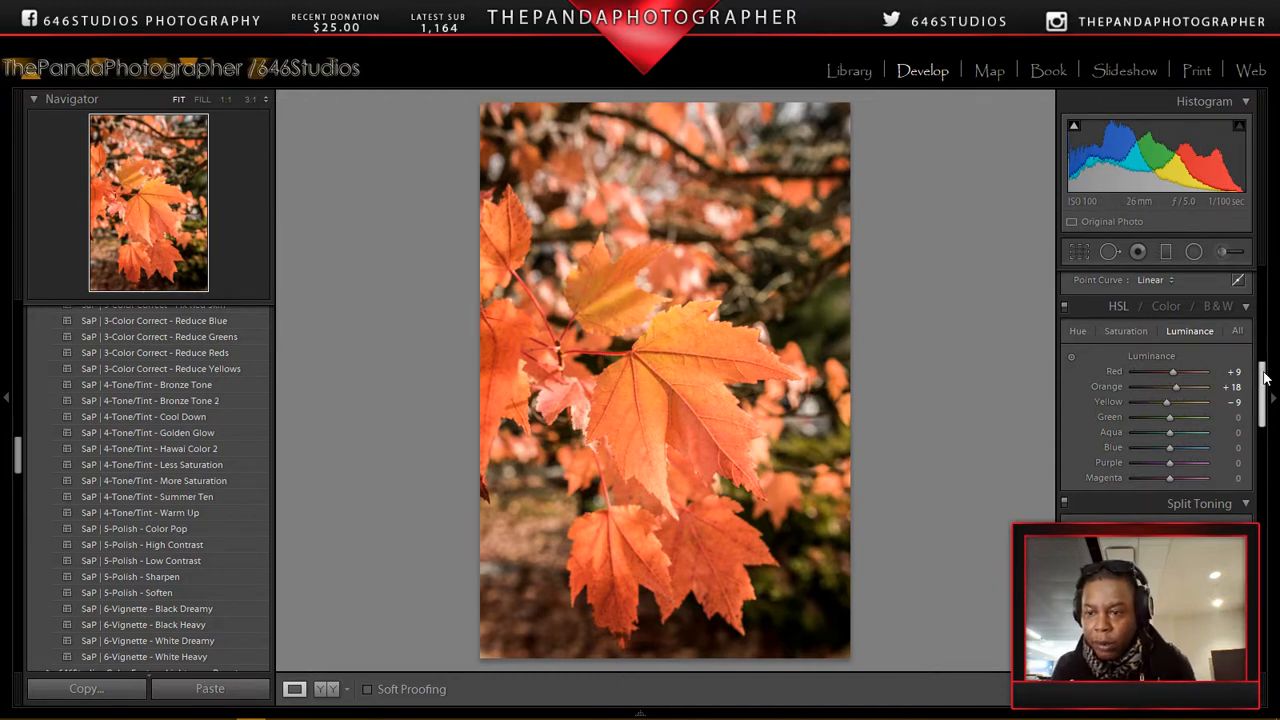
- Apply the SaP | 4-Tone/Tint - Golden Glow preset and inspect the main leaf's veins at 1:1
scroll(173, 459, "down", 3)
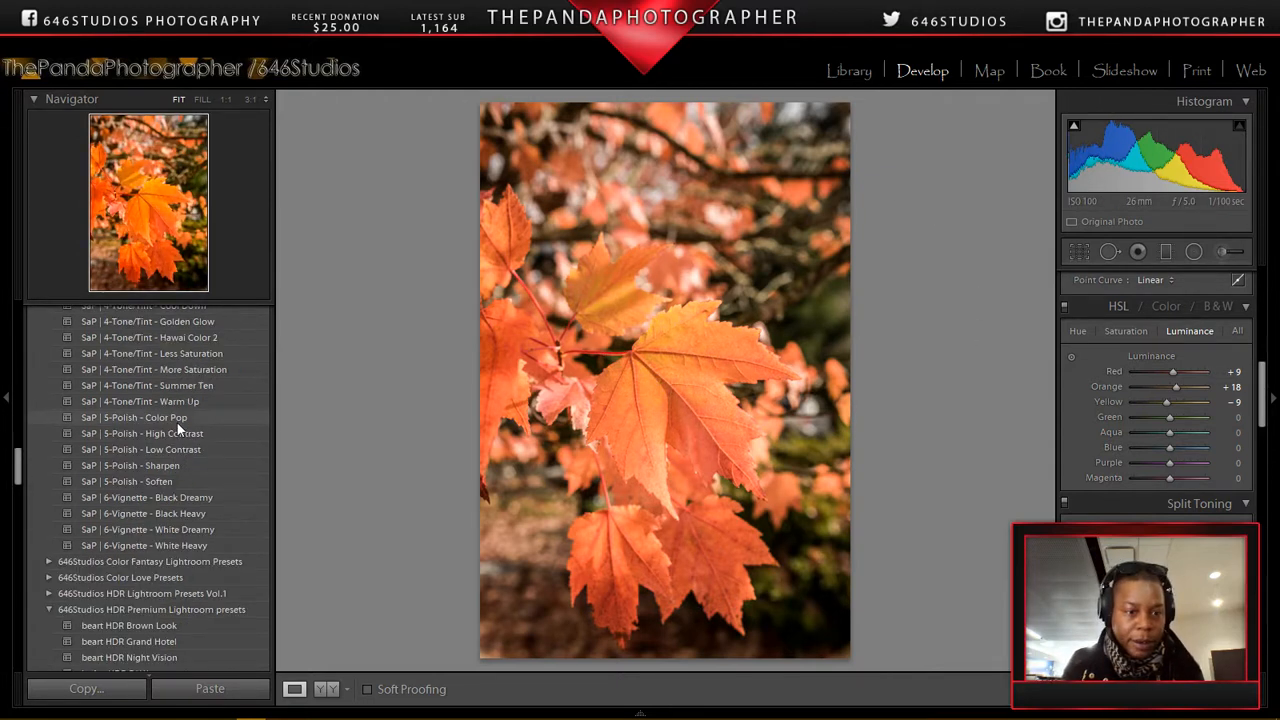
scroll(204, 397, "up", 3)
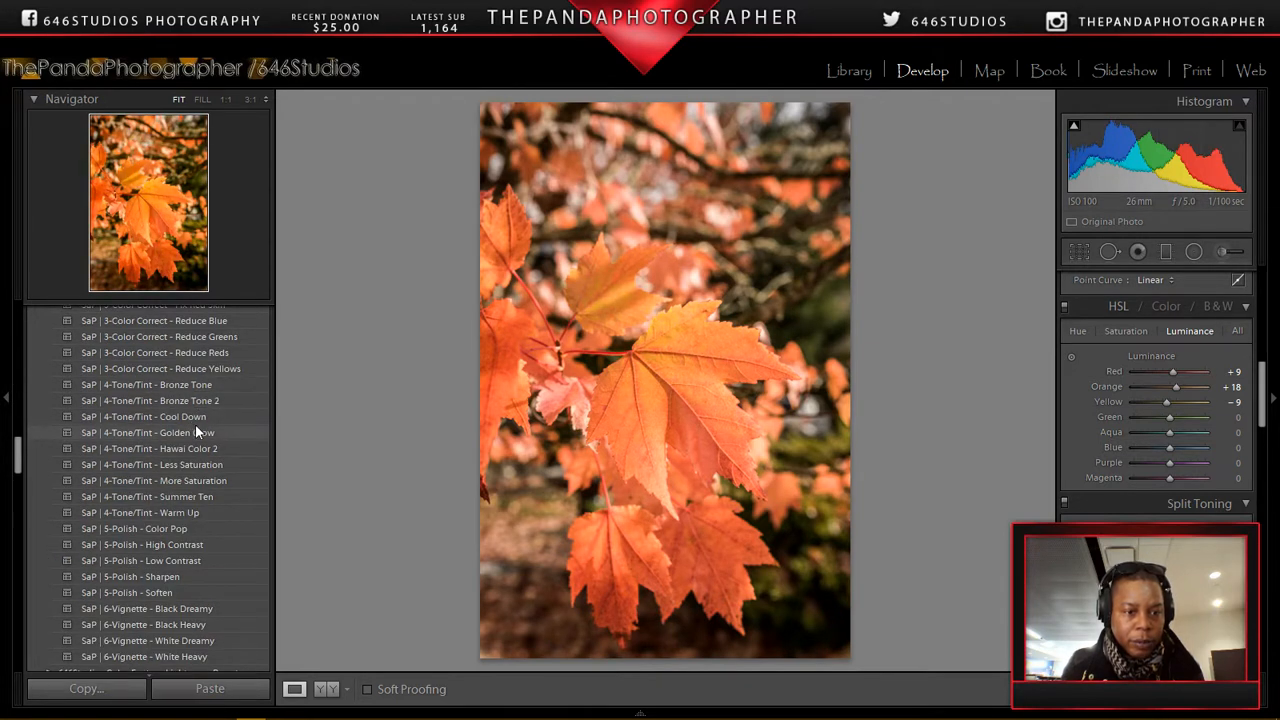
left_click(196, 432)
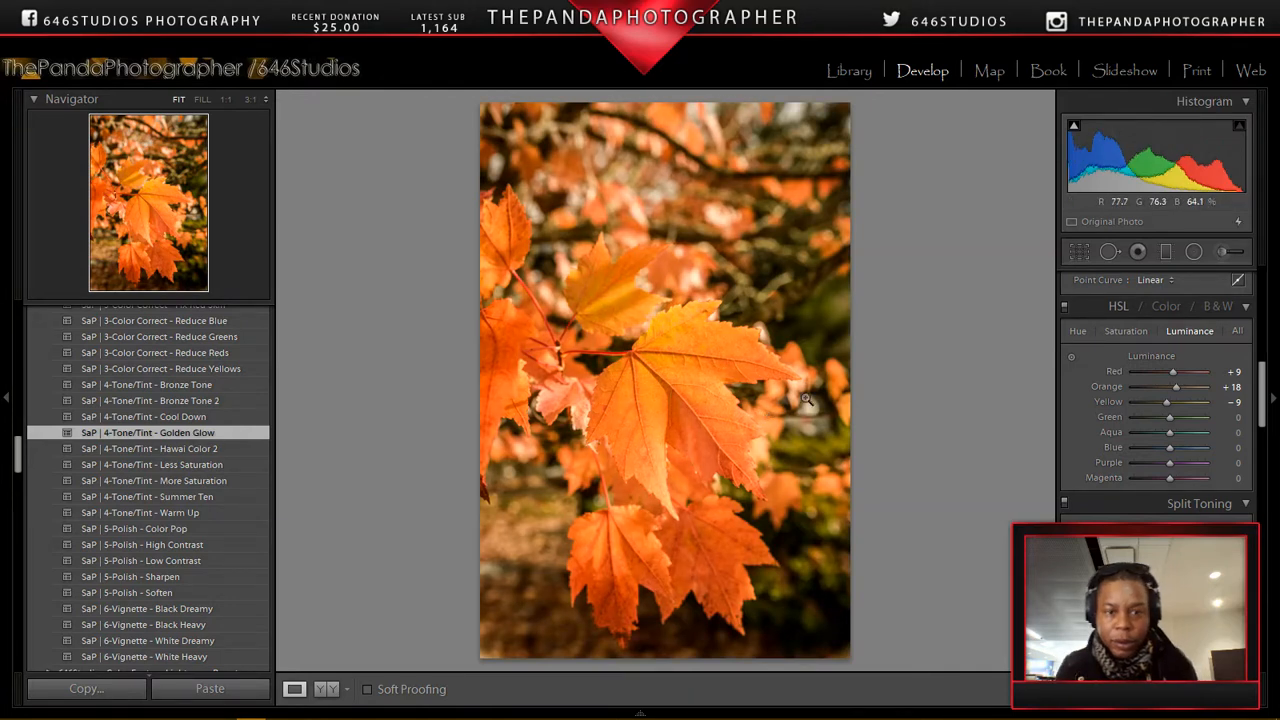
left_click(703, 322)
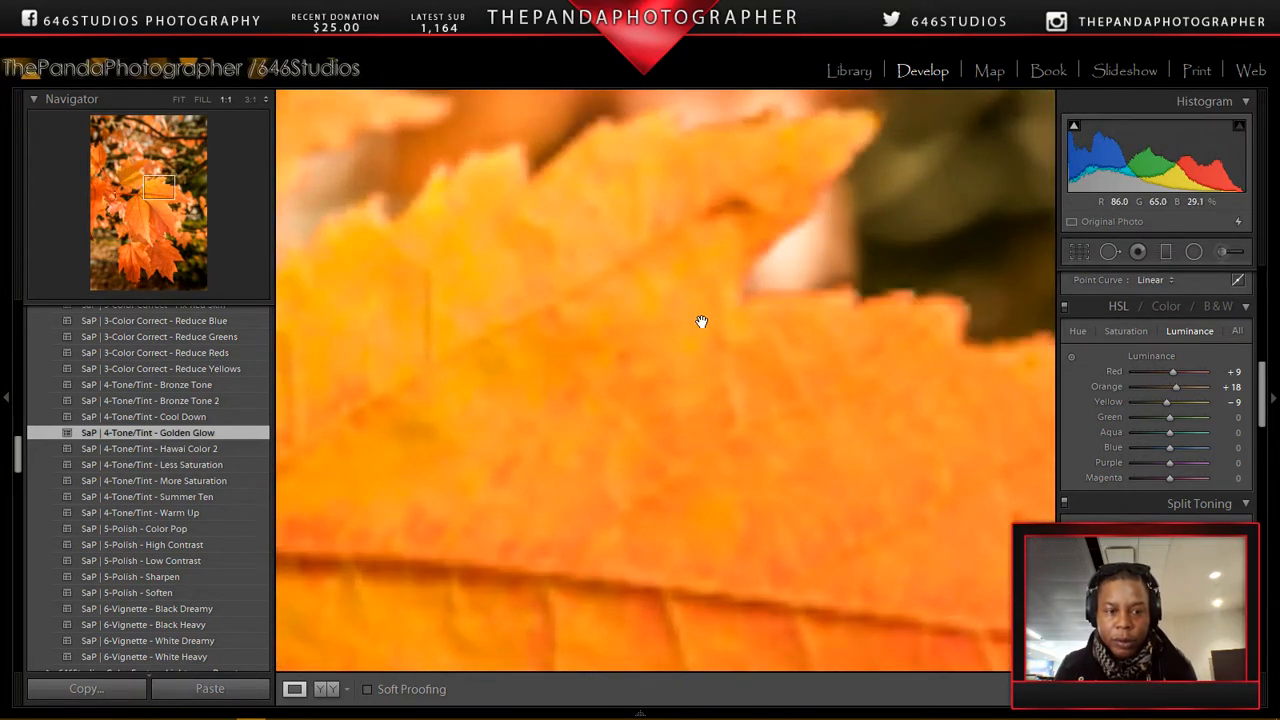
left_click_drag(571, 314, 586, 209)
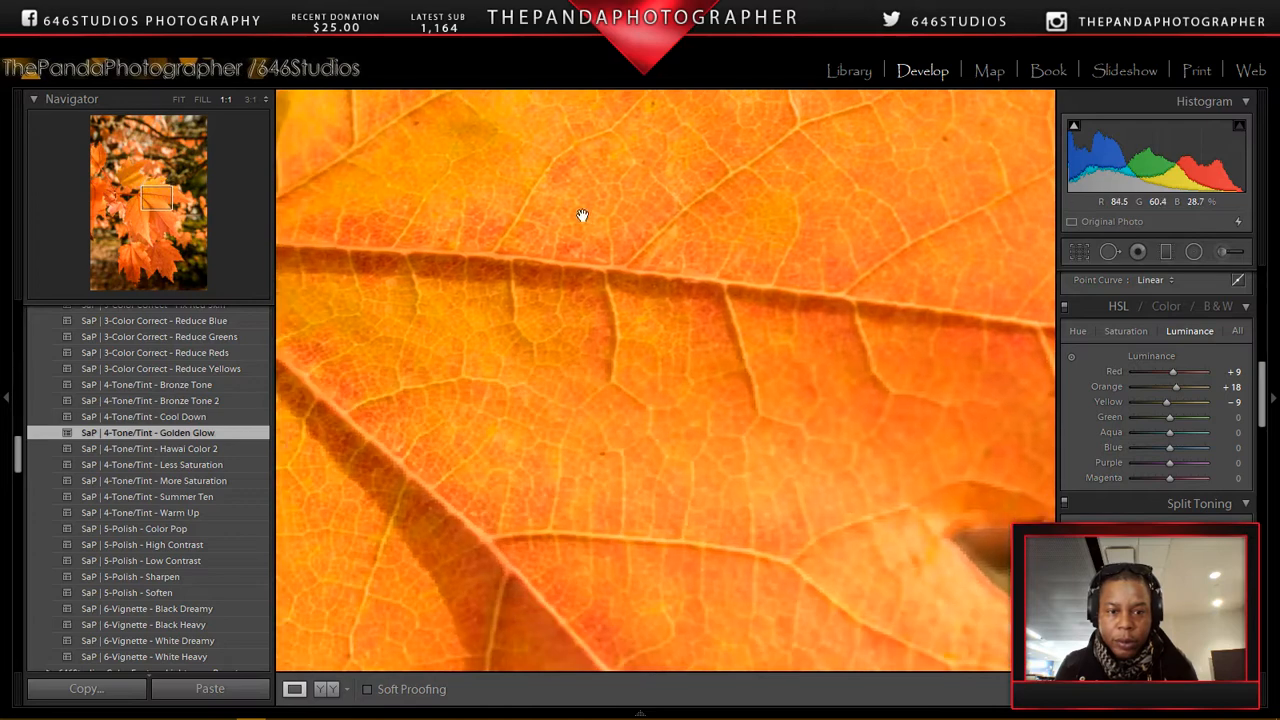
- Set HSL luminance to +4 for Yellow and +11 for Orange, and saturation to -11 for Orange and -9 for Yellow
mouse_move(1167, 400)
left_mouse_down()
mouse_move(1200, 400)
mouse_move(1176, 405)
left_mouse_up()
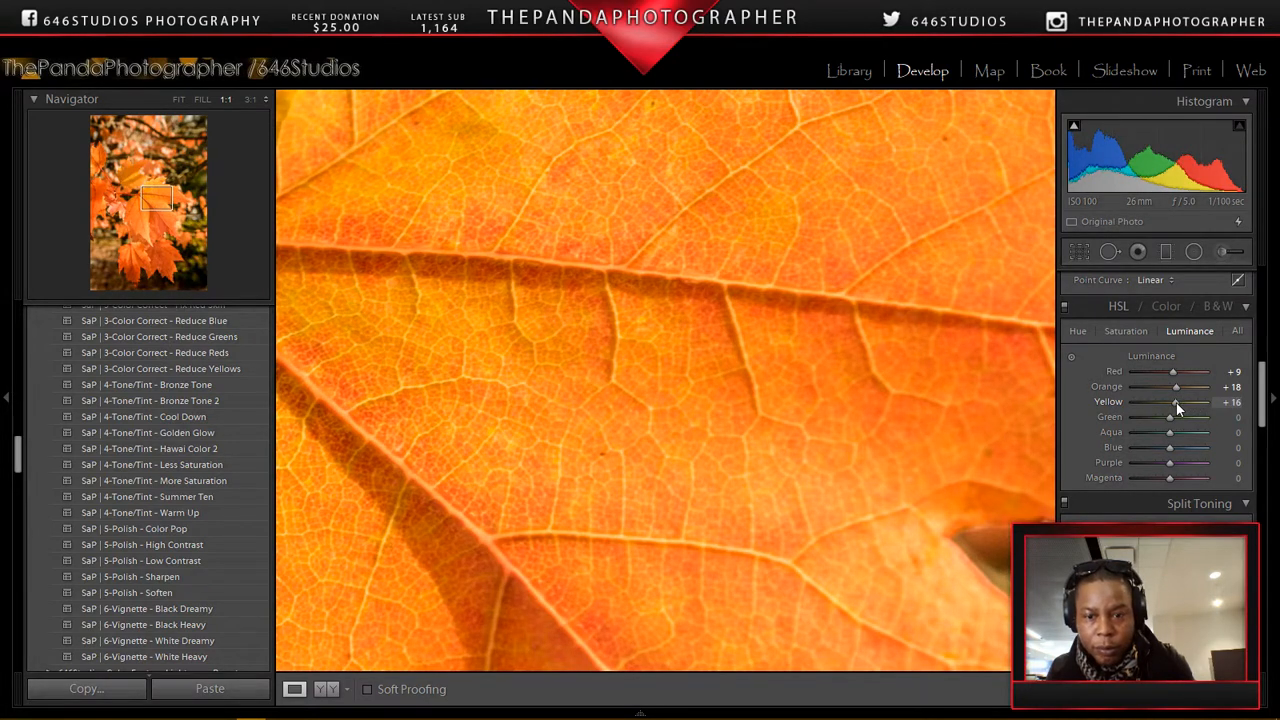
left_click_drag(1176, 402, 1168, 420)
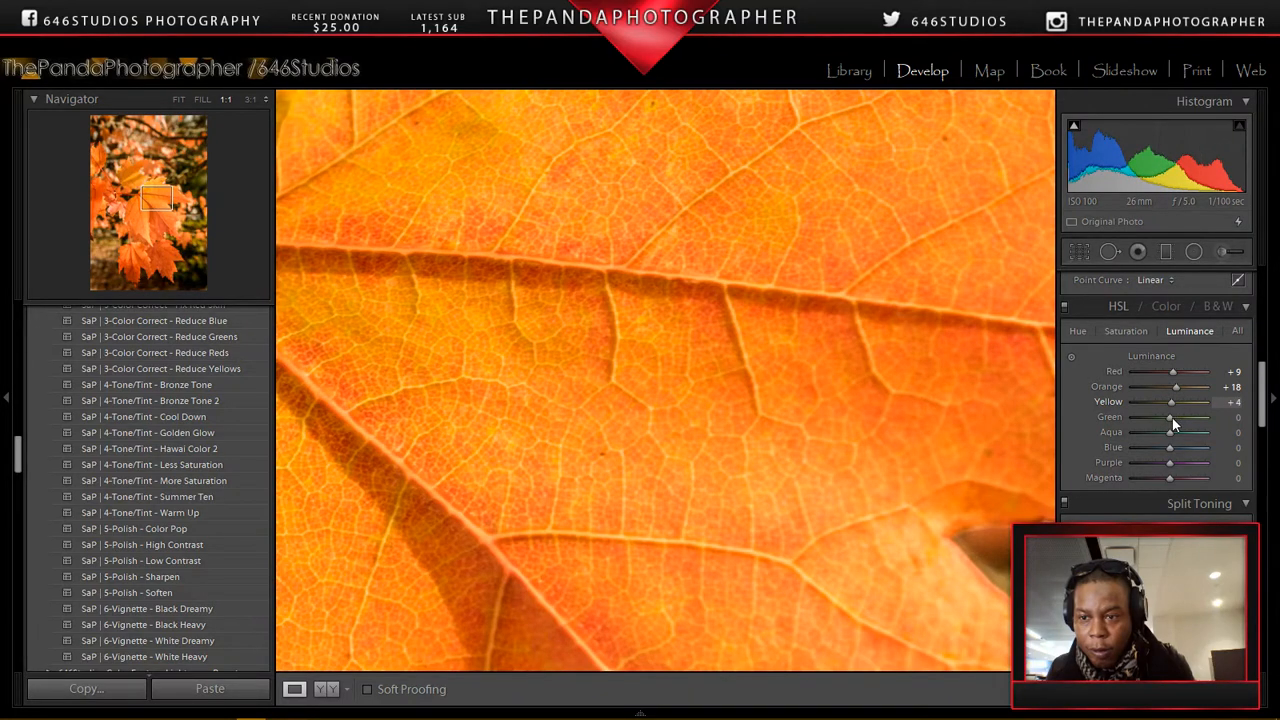
left_click_drag(1177, 387, 1173, 392)
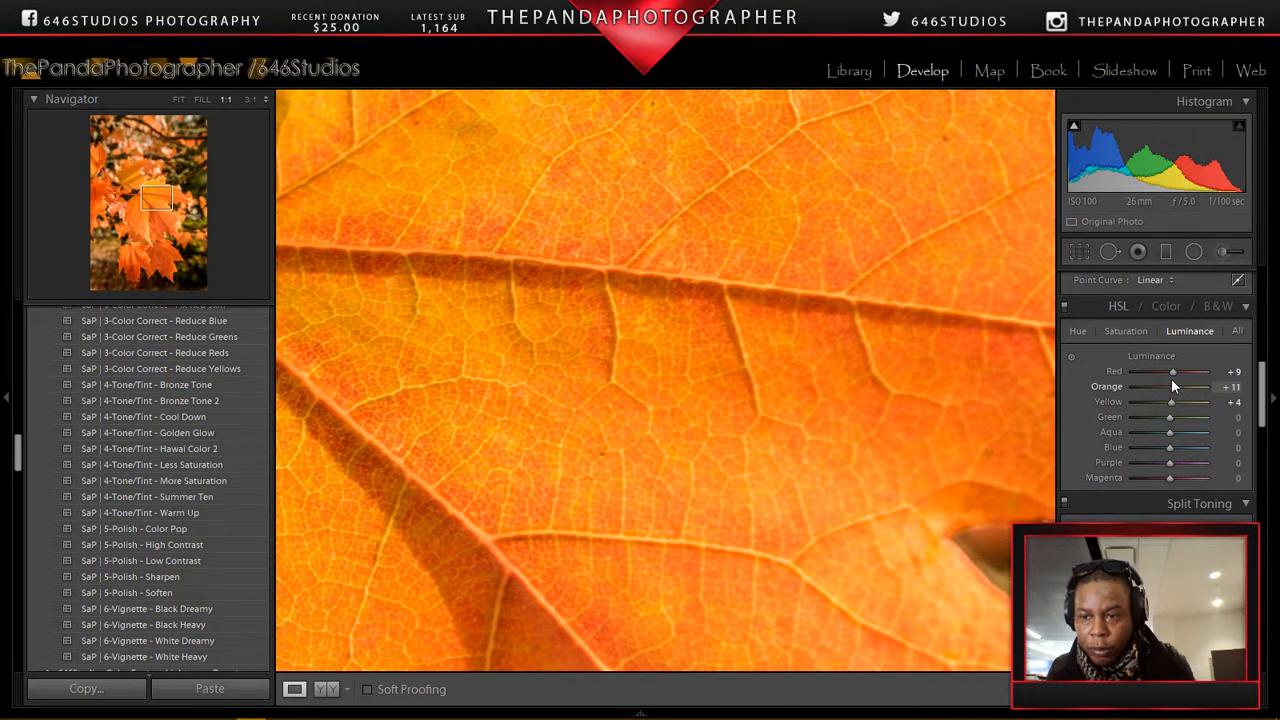
left_click(1128, 331)
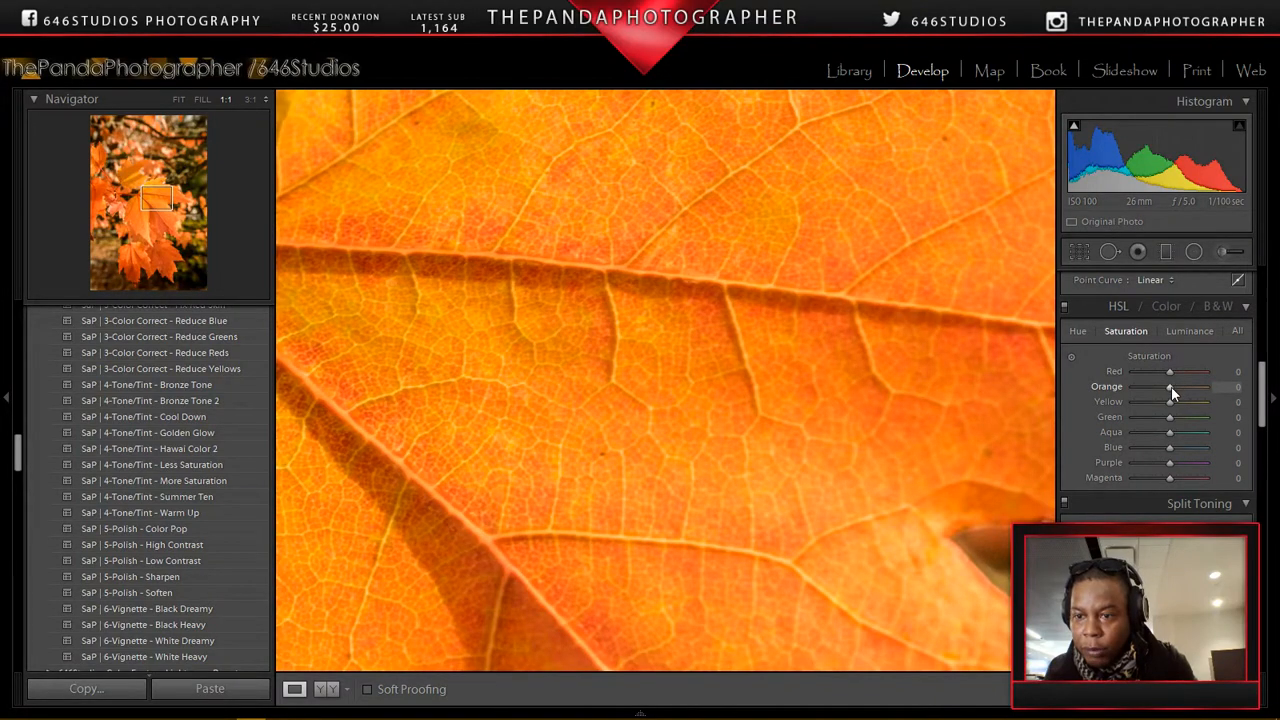
mouse_move(1176, 386)
left_mouse_down()
mouse_move(1191, 384)
mouse_move(1167, 390)
left_mouse_up()
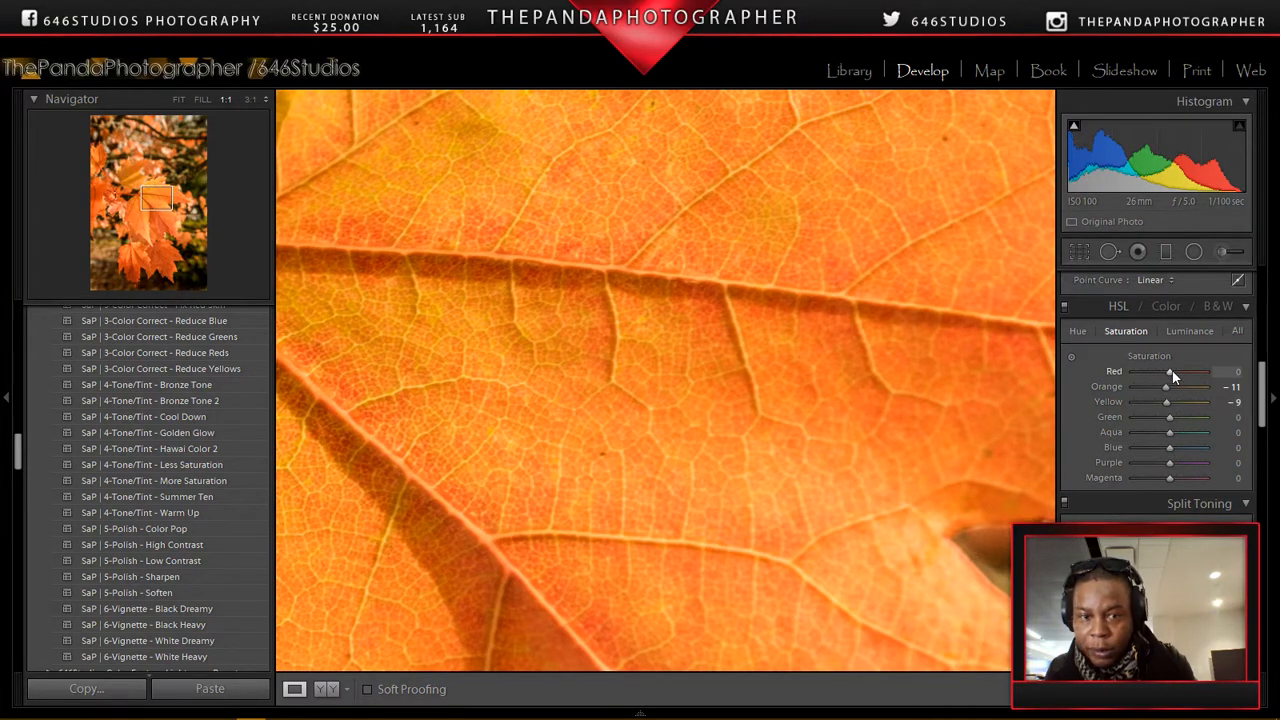
- Examine the main leaf's vein junction, shaded fold and lower lobes at 1:1
left_click(548, 422)
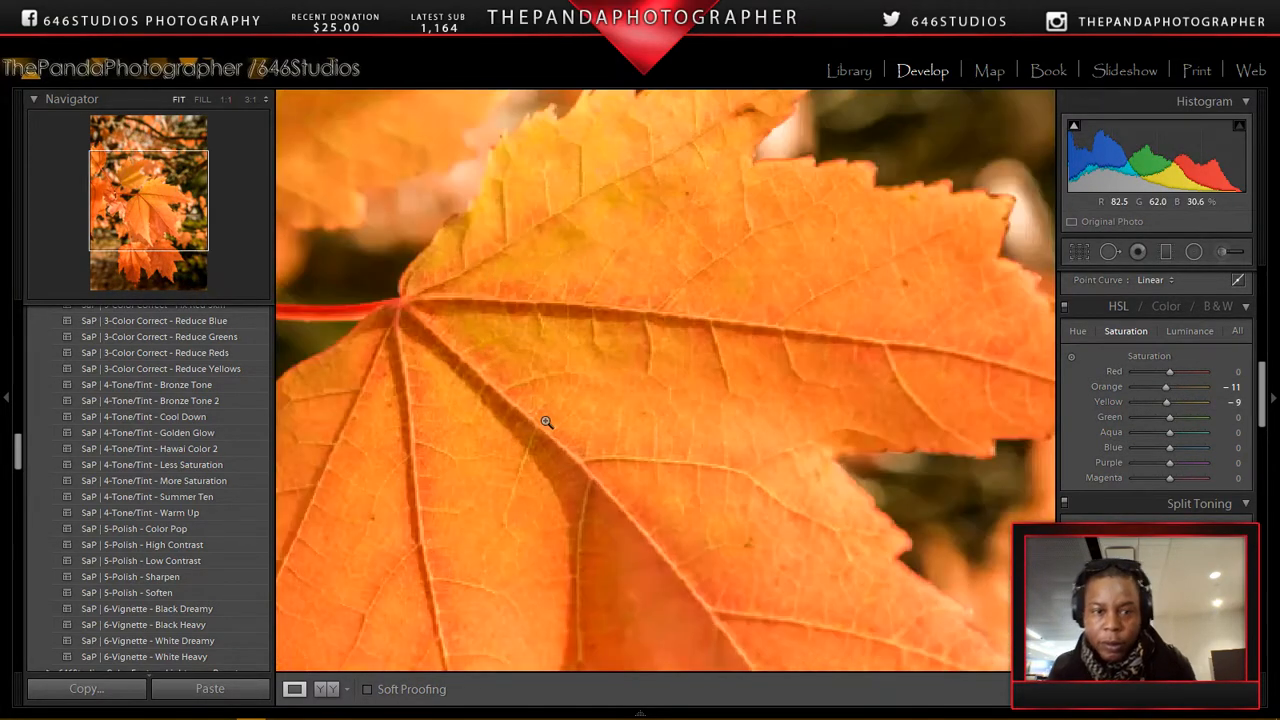
left_click_drag(650, 384, 566, 400)
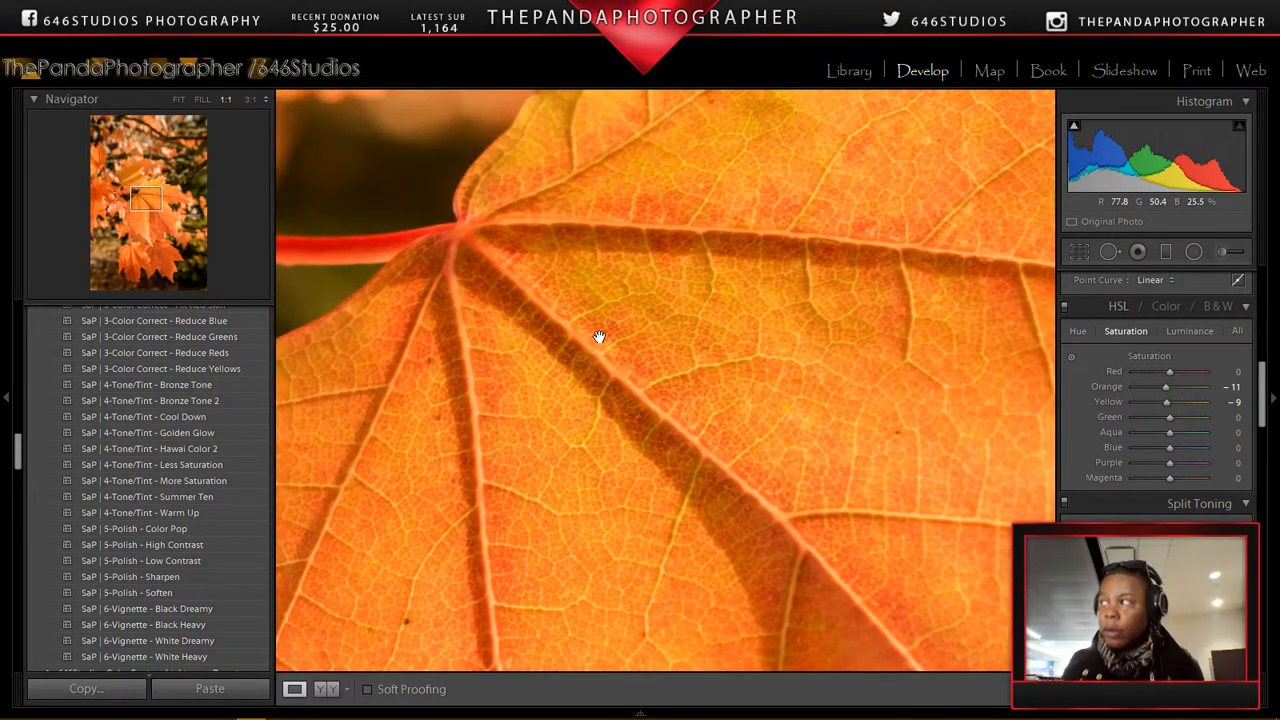
left_click_drag(599, 337, 597, 349)
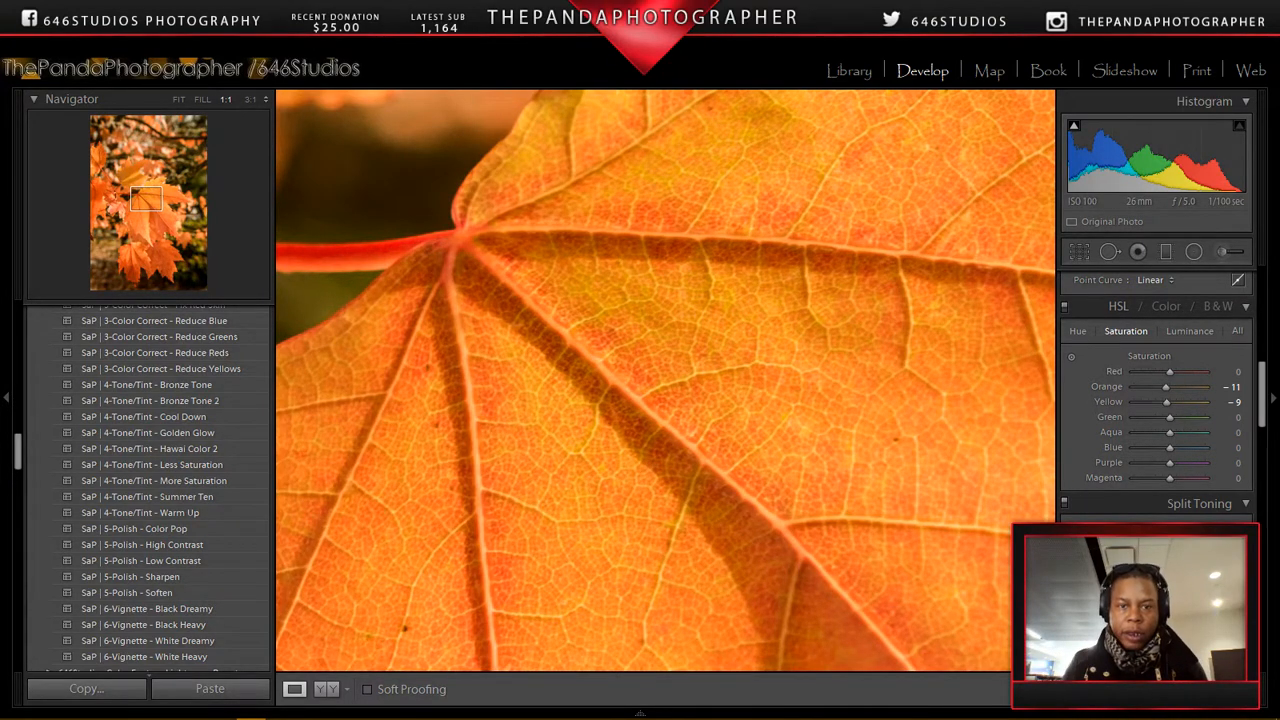
left_click_drag(468, 283, 704, 303)
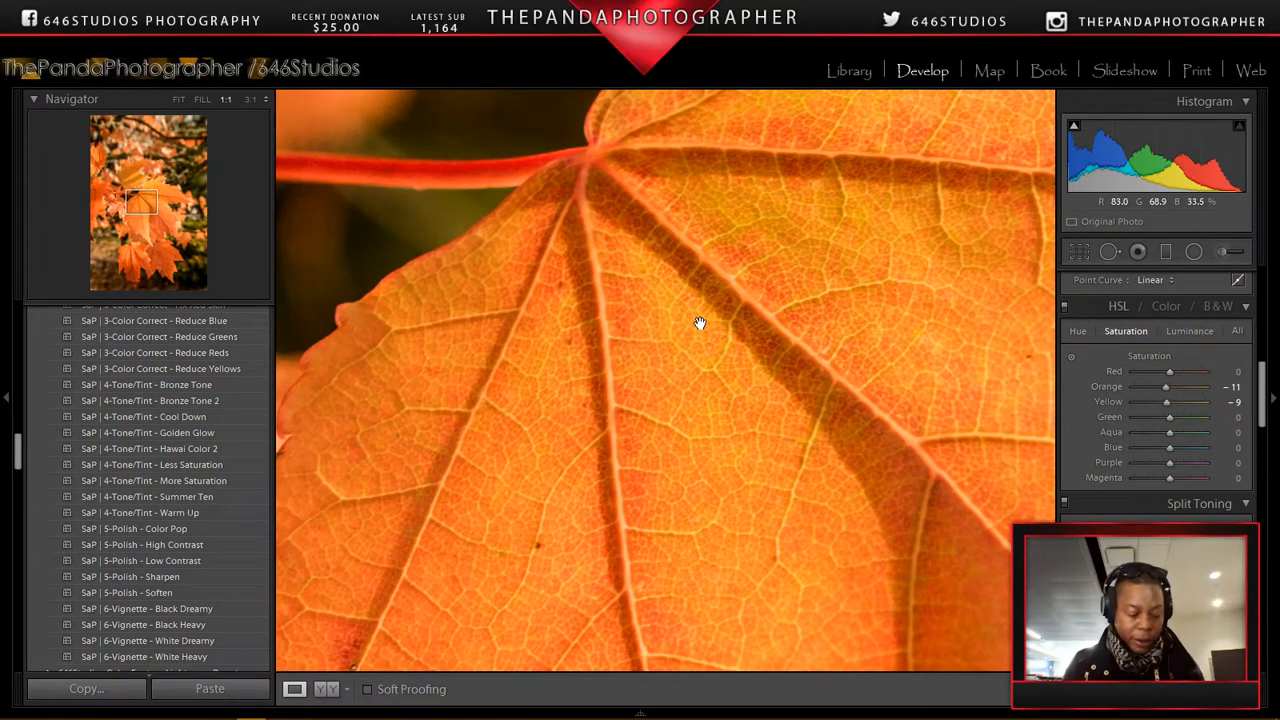
left_click_drag(733, 325, 345, 104)
left_click_drag(503, 260, 446, 63)
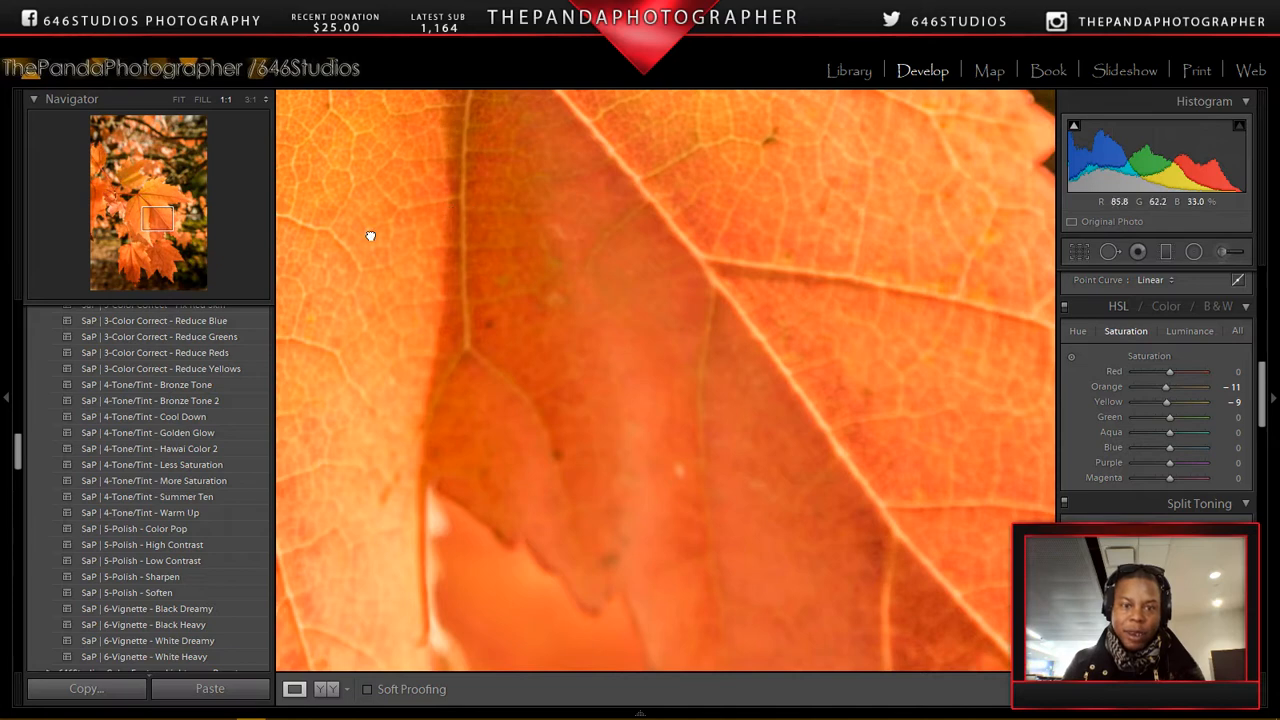
left_click_drag(369, 234, 816, 358)
left_click_drag(623, 366, 617, 126)
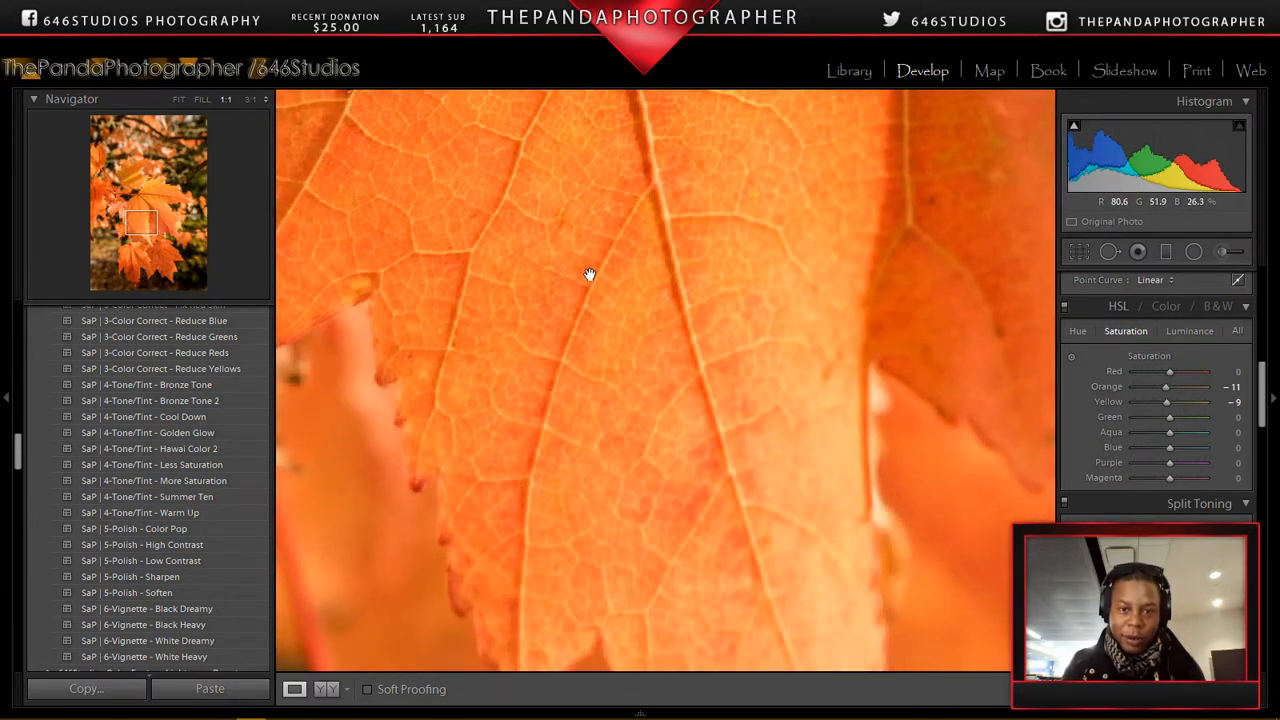
left_click_drag(589, 242, 631, 343)
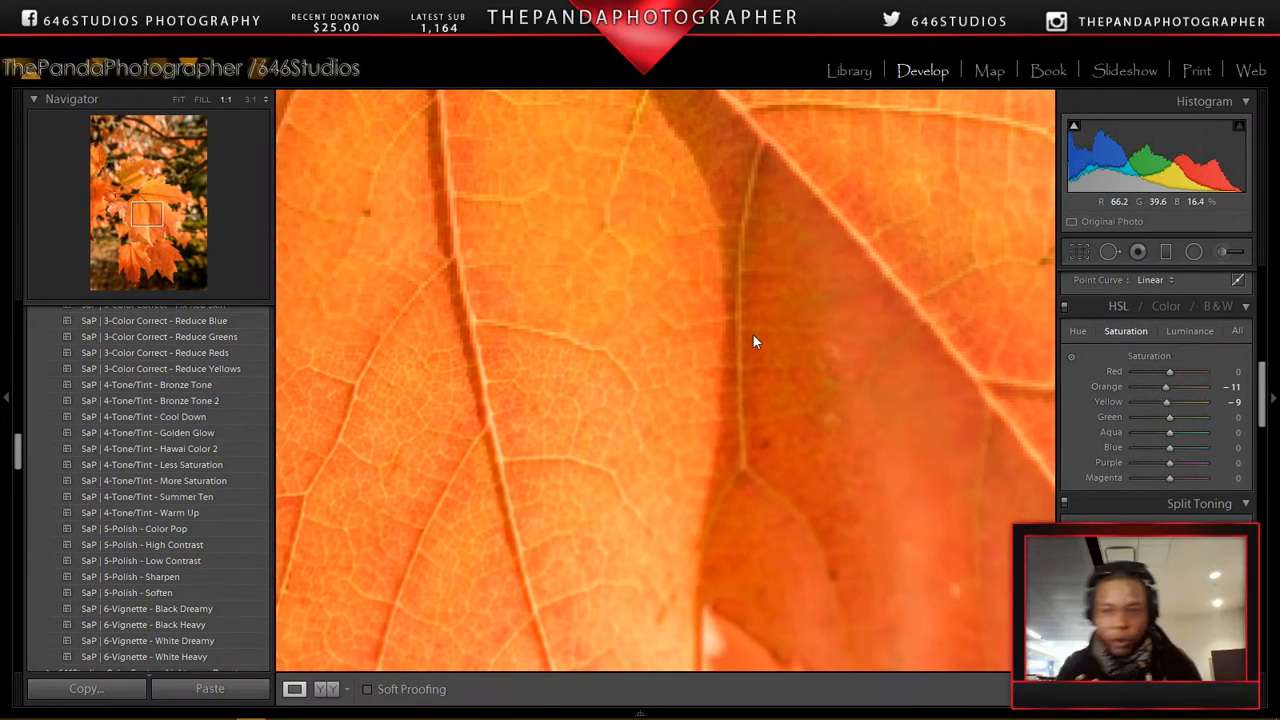
- Show the whole photo in the Detail preview and set the sharpening Amount to 25
scroll(1173, 437, "down", 5)
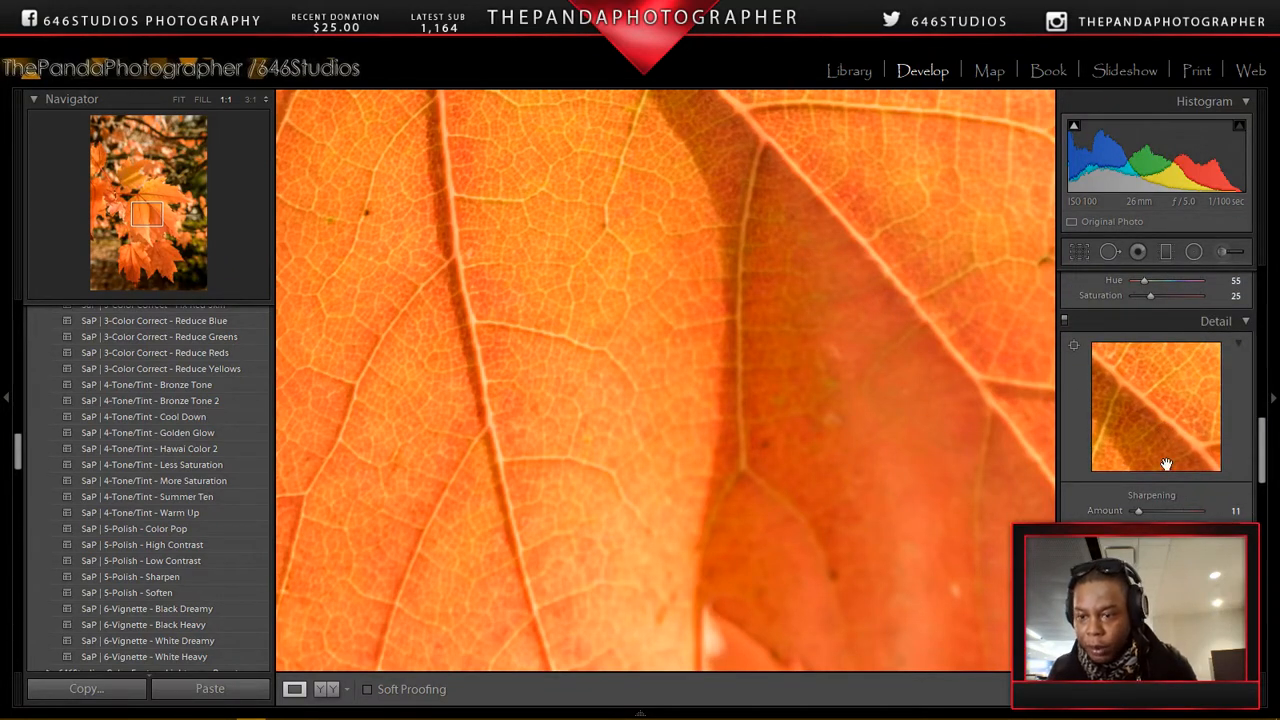
left_click_drag(1170, 448, 1164, 450)
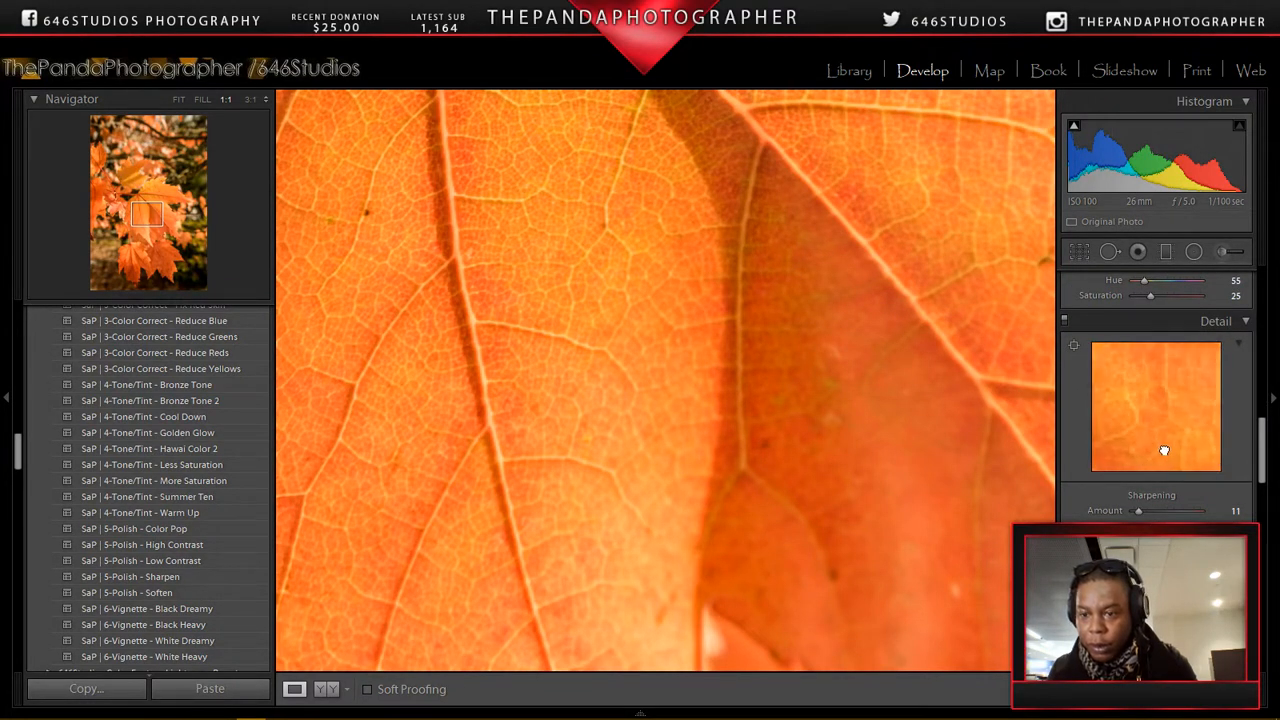
left_click(1164, 450)
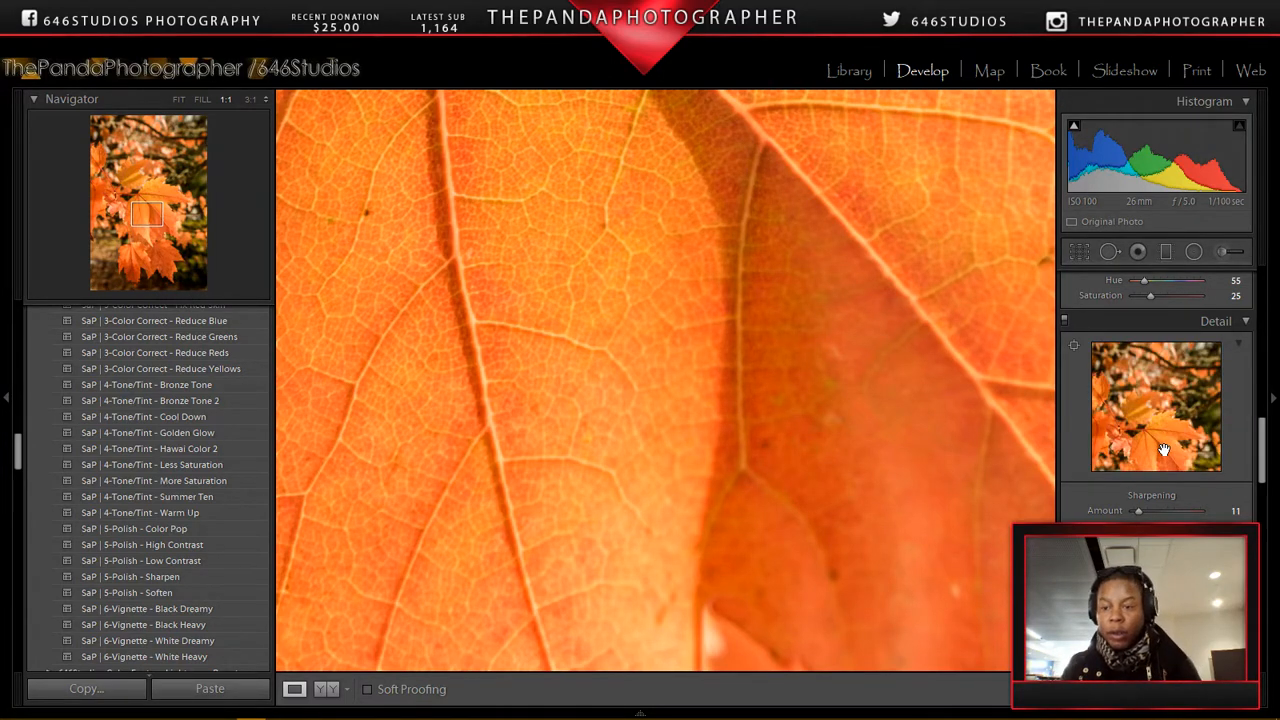
left_click(1232, 511)
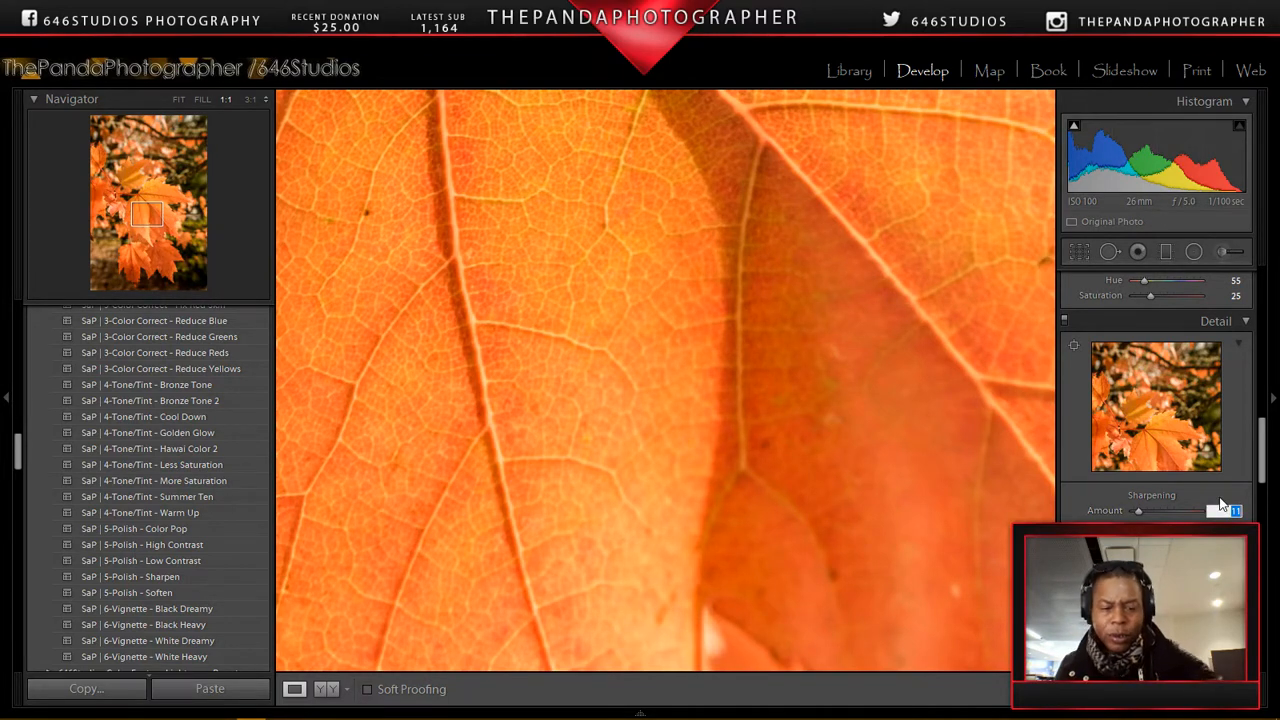
type("25")
key("Return")
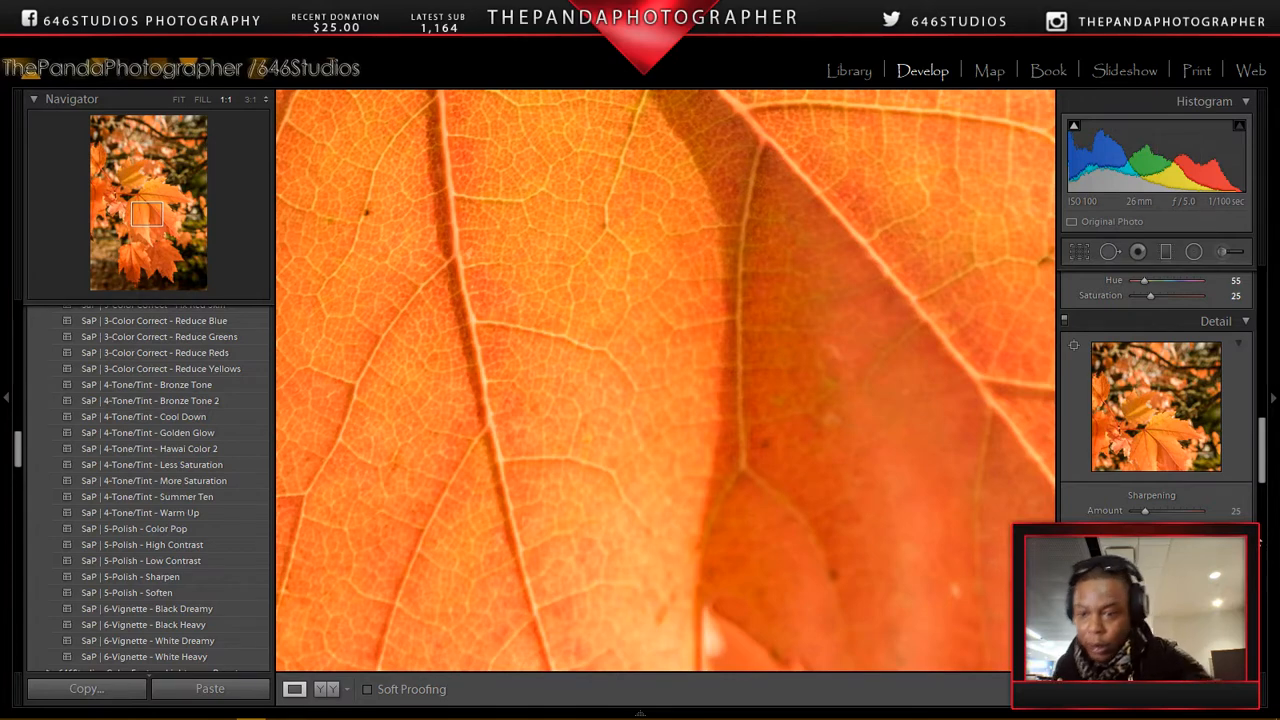
- Raise the sharpening Masking in two passes, checking its effect in the full photo view
left_click_drag(1130, 556, 1149, 556)
left_click(666, 423)
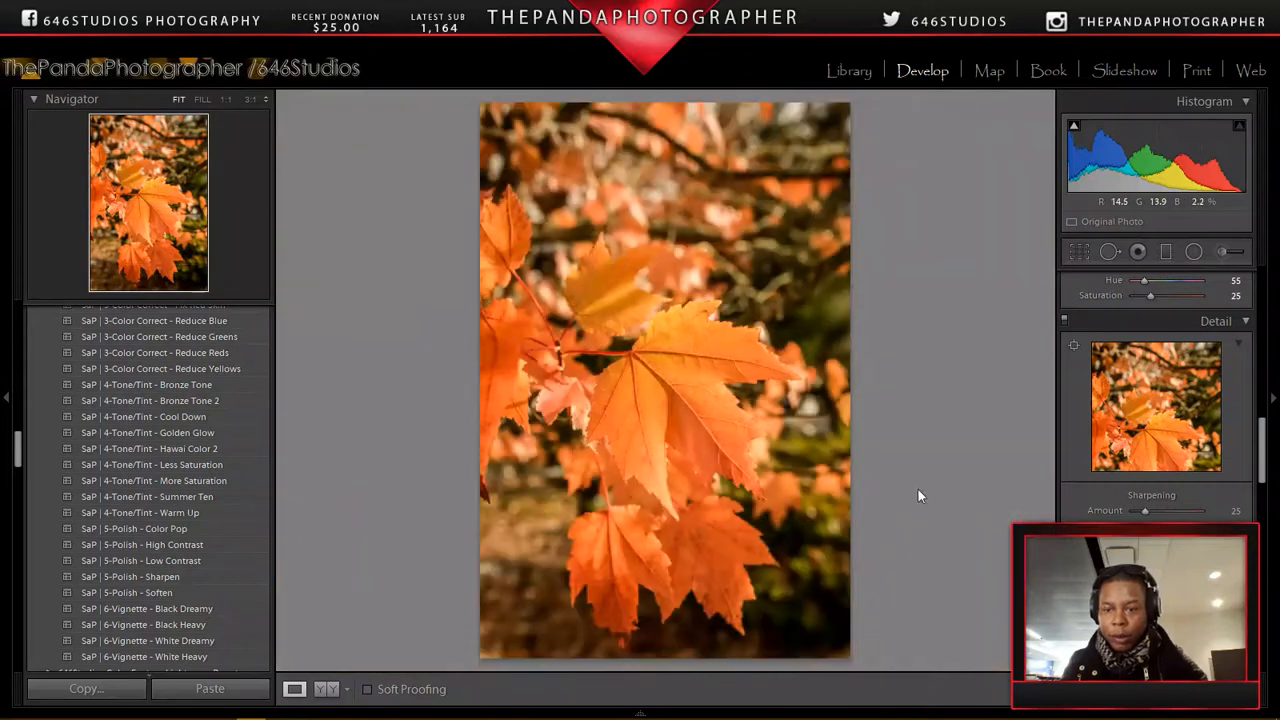
left_click_drag(1149, 556, 1163, 556)
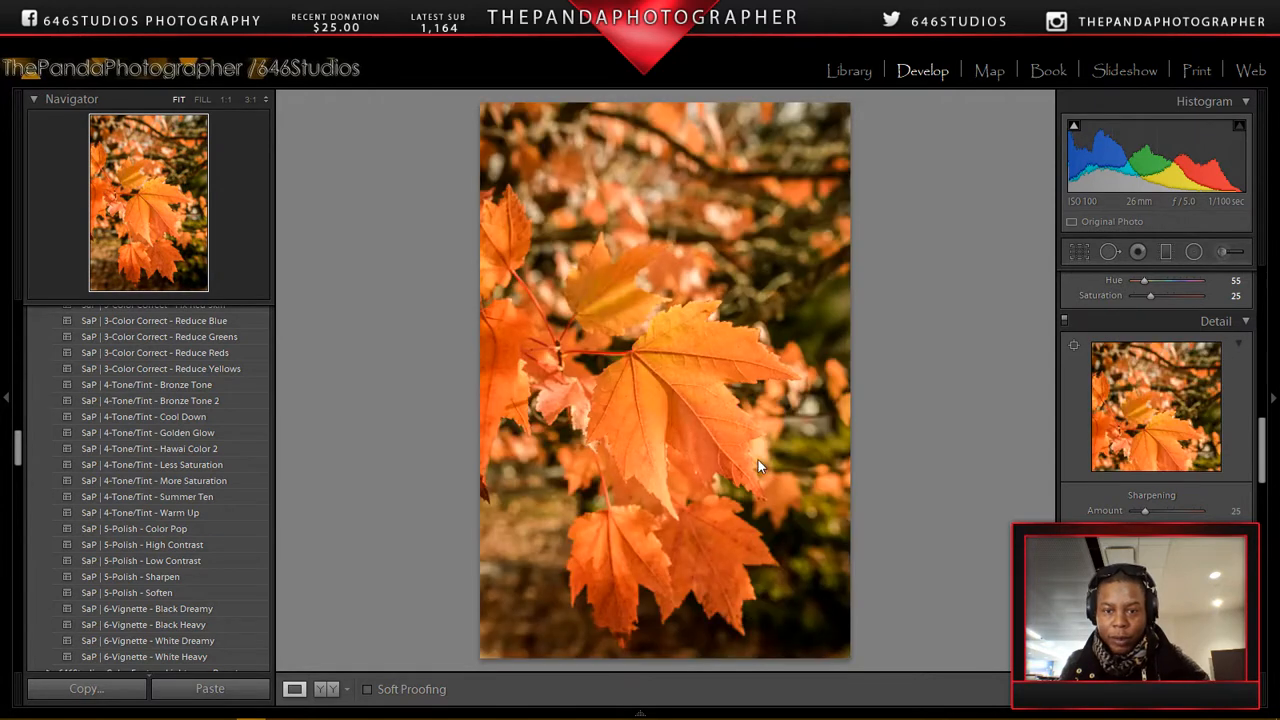
- Examine the main leaf's veins at 1:1 and its stem junction at 3:1
left_click(672, 376)
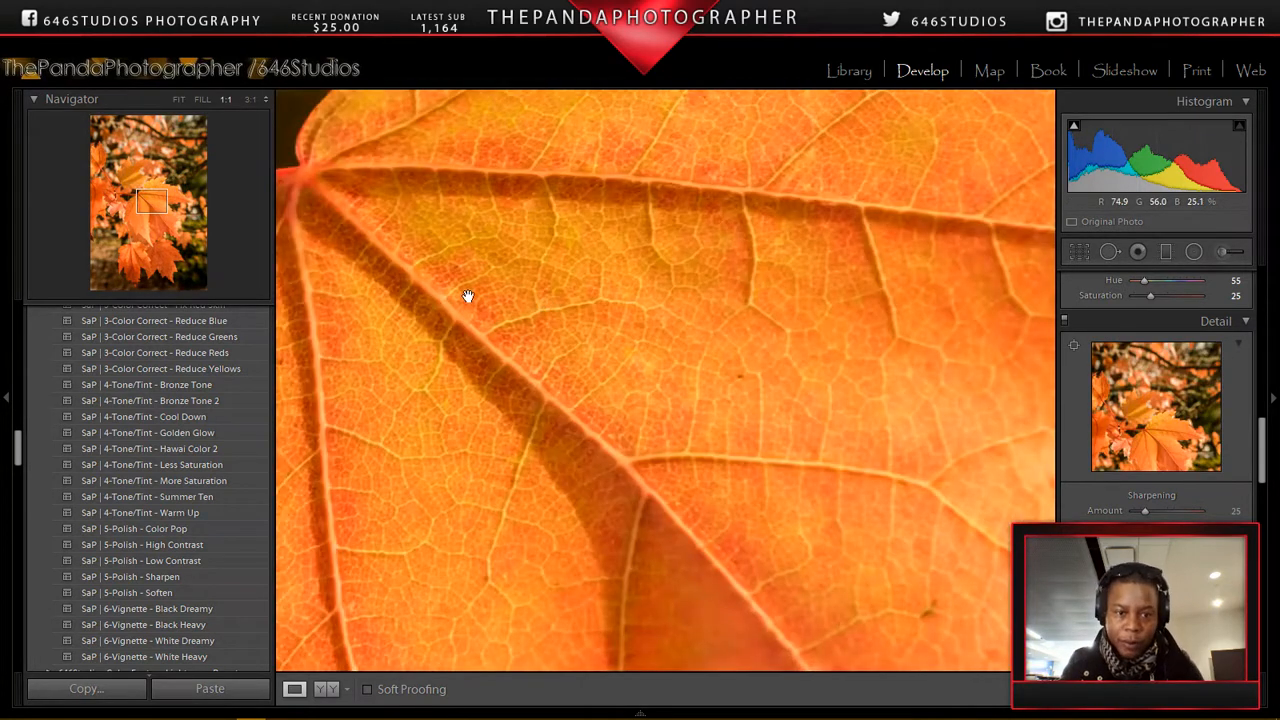
left_click_drag(466, 294, 540, 222)
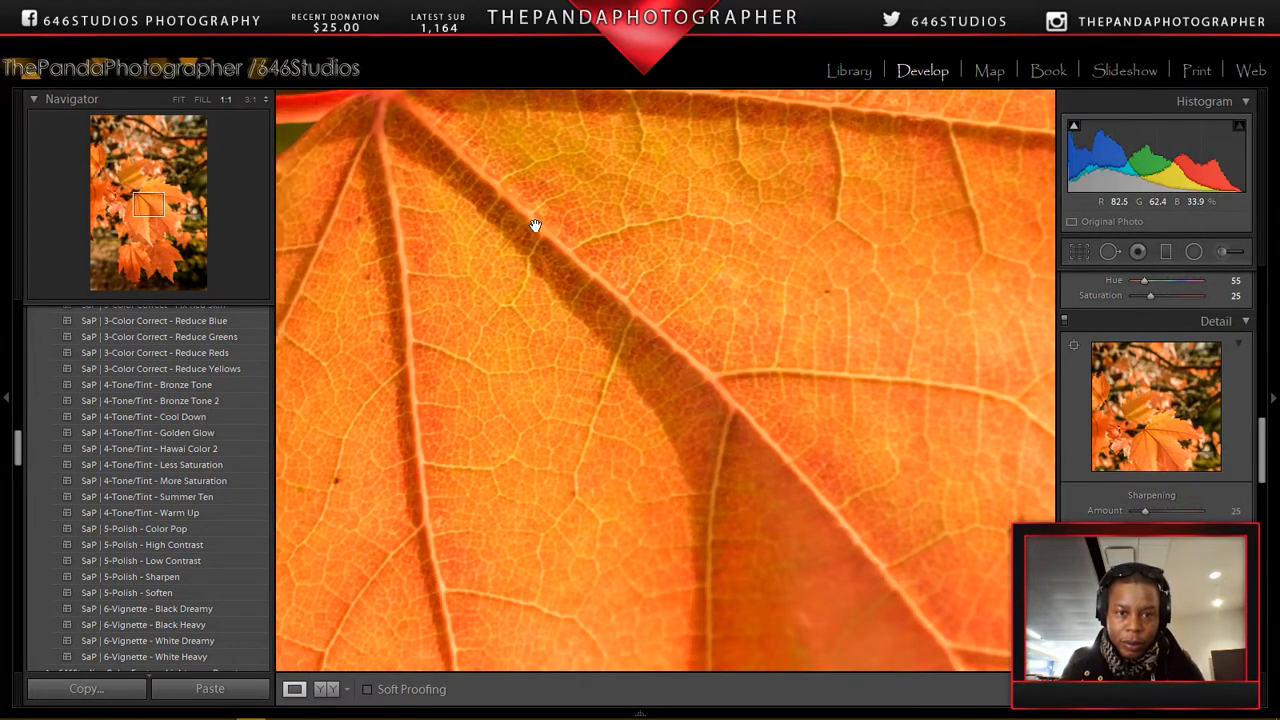
left_click(251, 100)
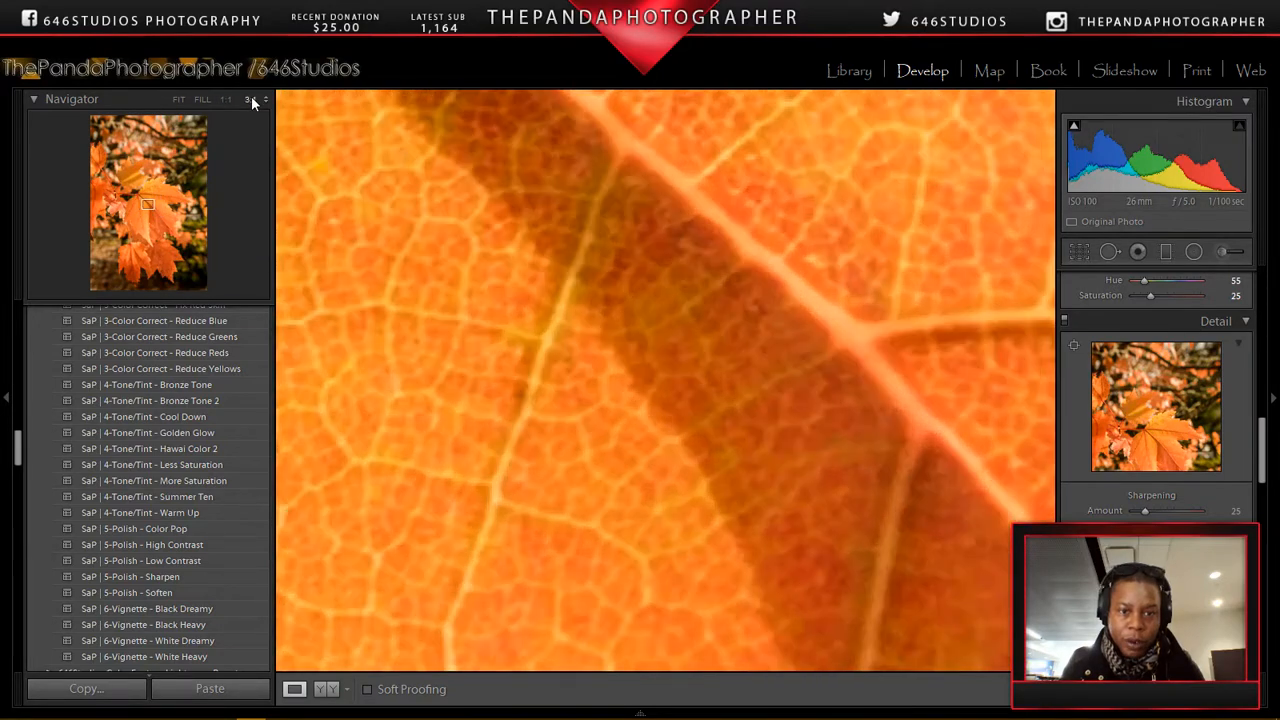
left_click_drag(612, 191, 634, 586)
left_click_drag(460, 406, 886, 531)
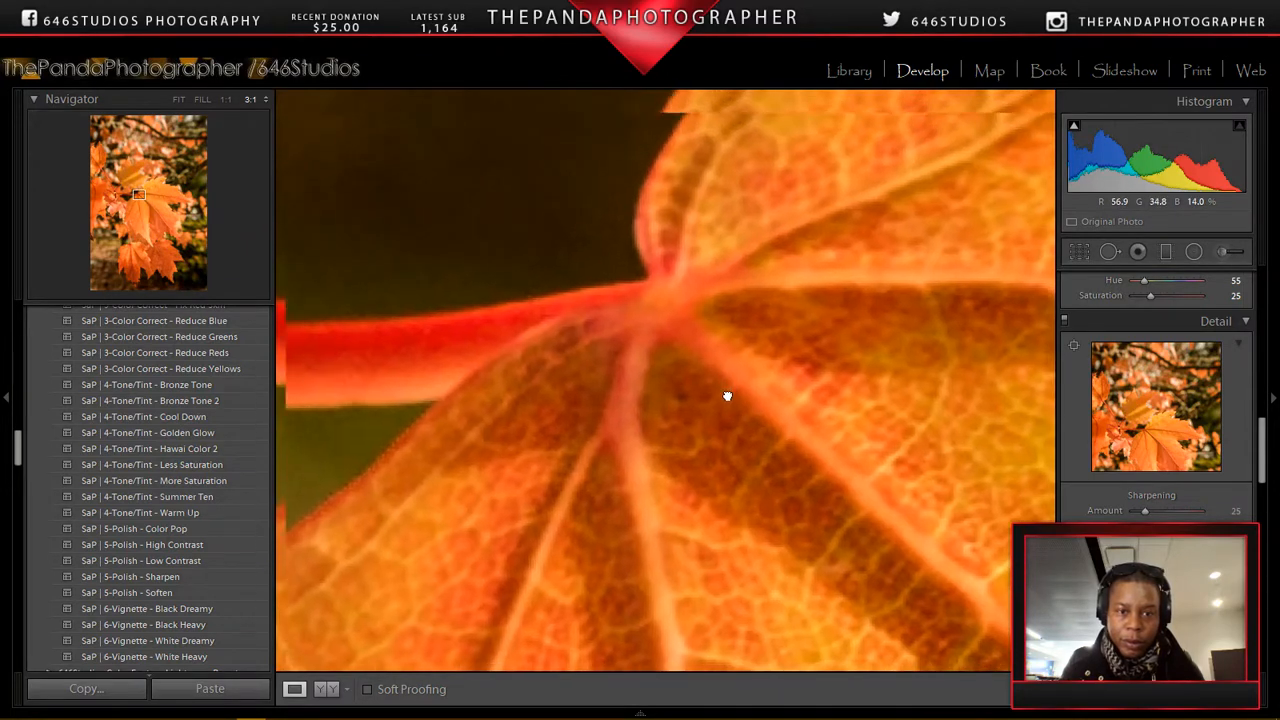
left_click_drag(727, 396, 783, 420)
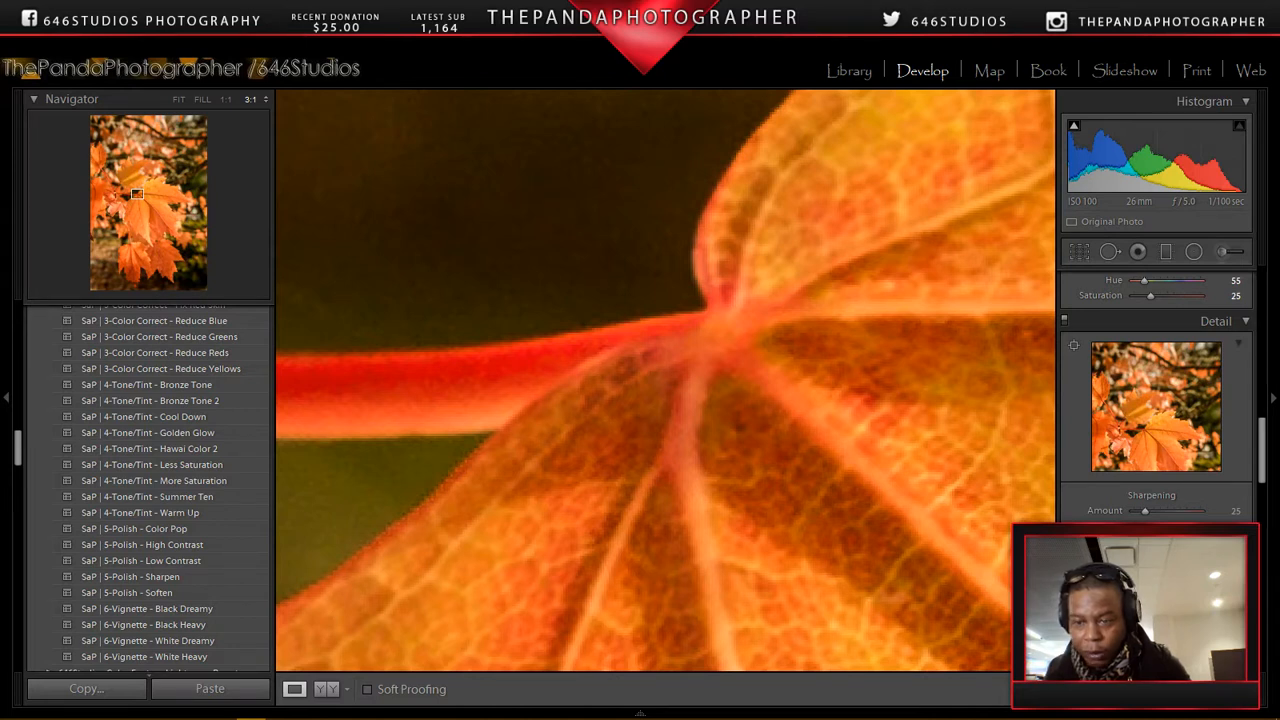
- Preview the sharpening in grayscale at the stem junction, recheck the veins at 1:1, and return to the full photo view
key("alt")
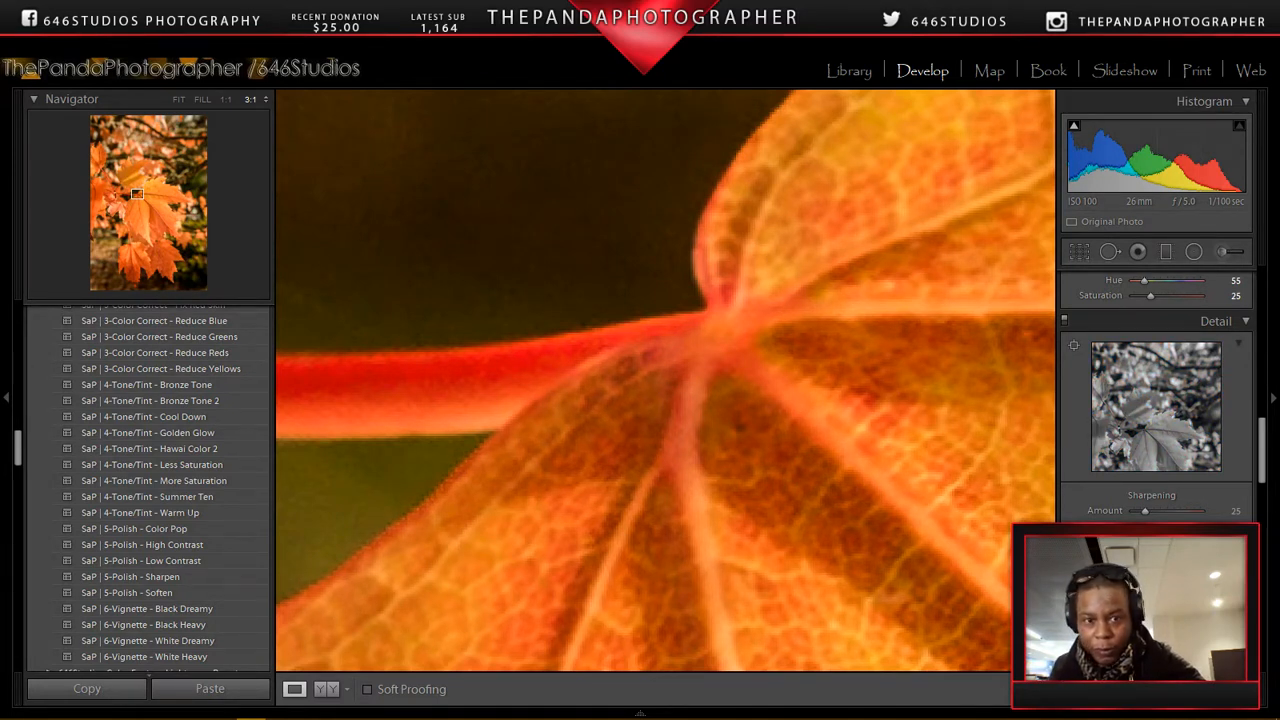
left_click(1145, 511, "alt")
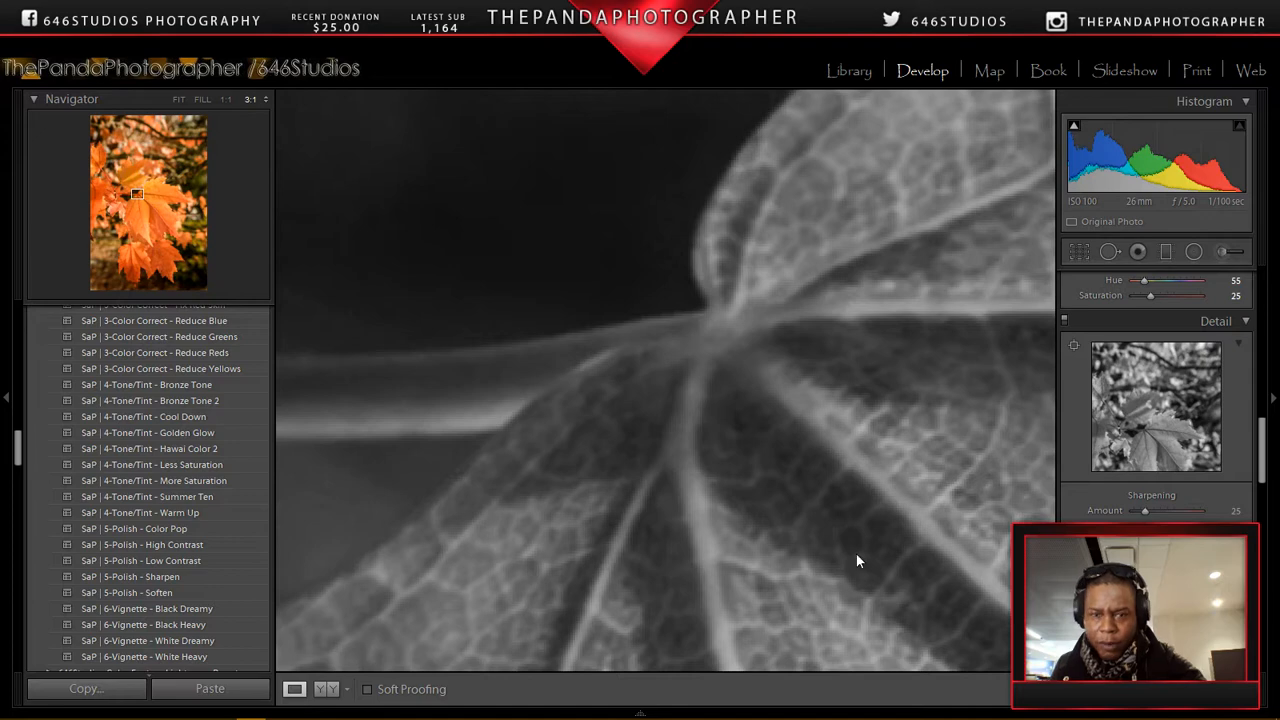
left_click(641, 358)
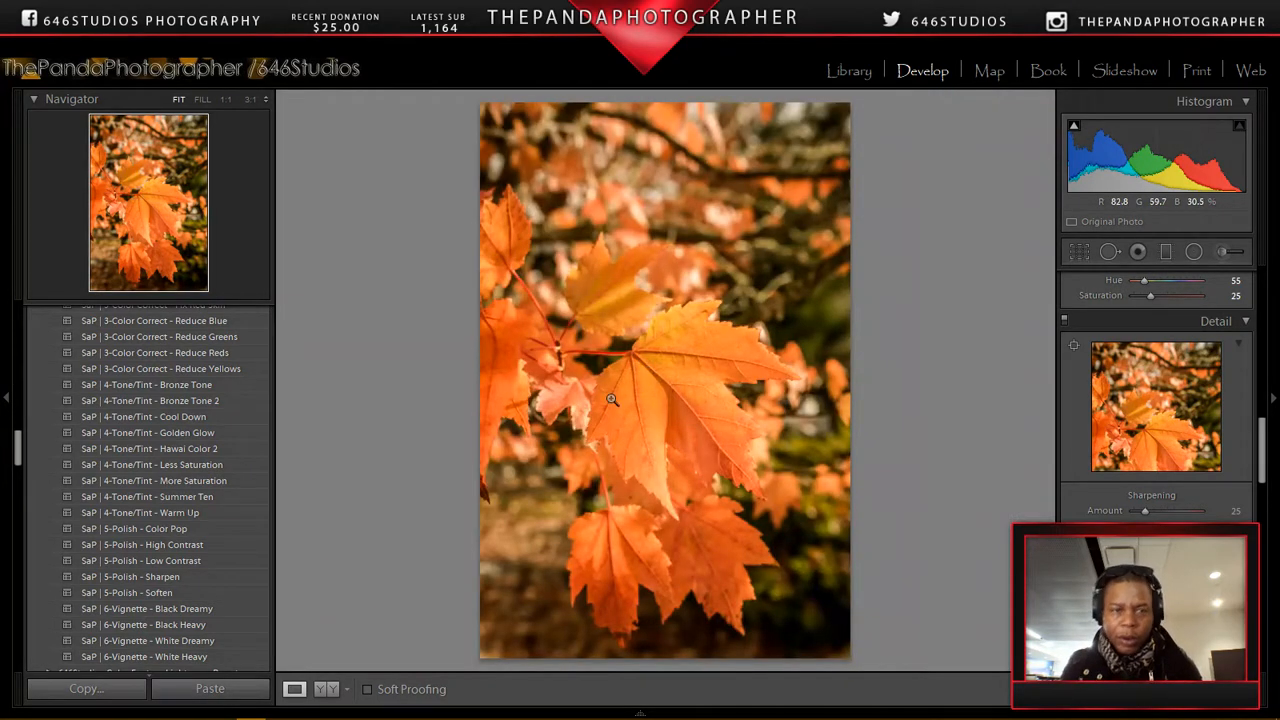
left_click(227, 100)
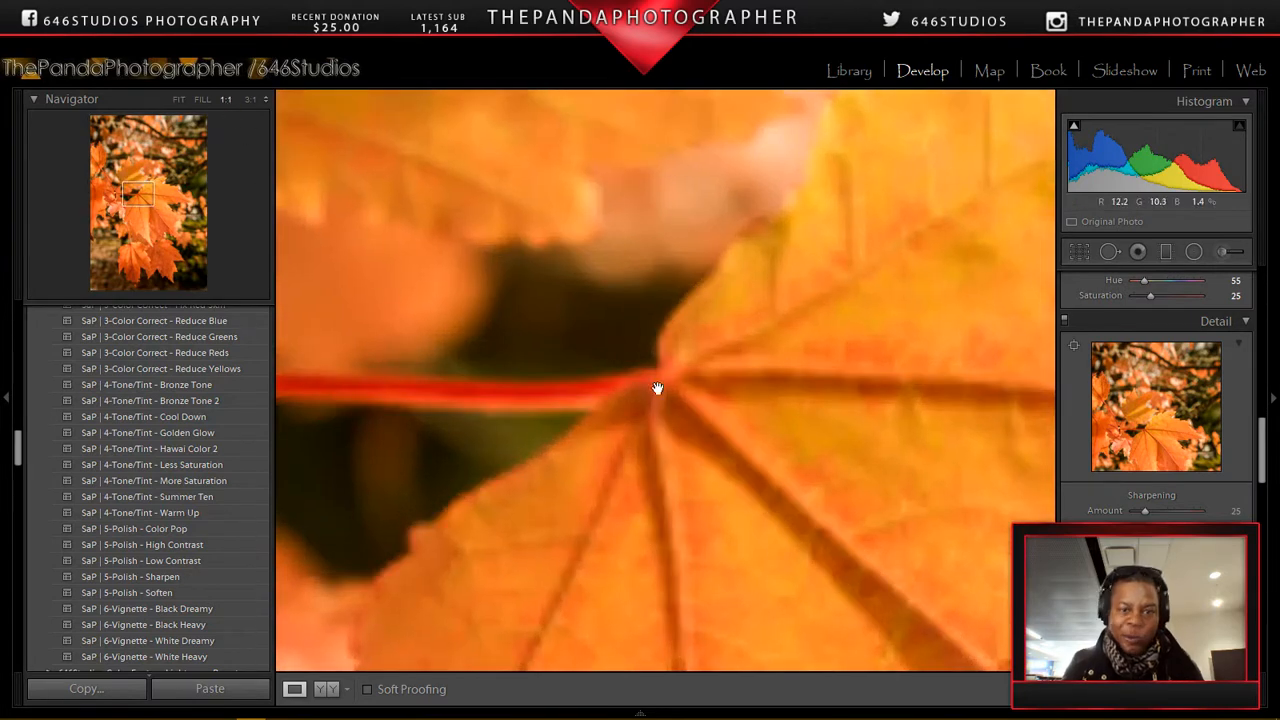
left_click_drag(674, 374, 508, 243)
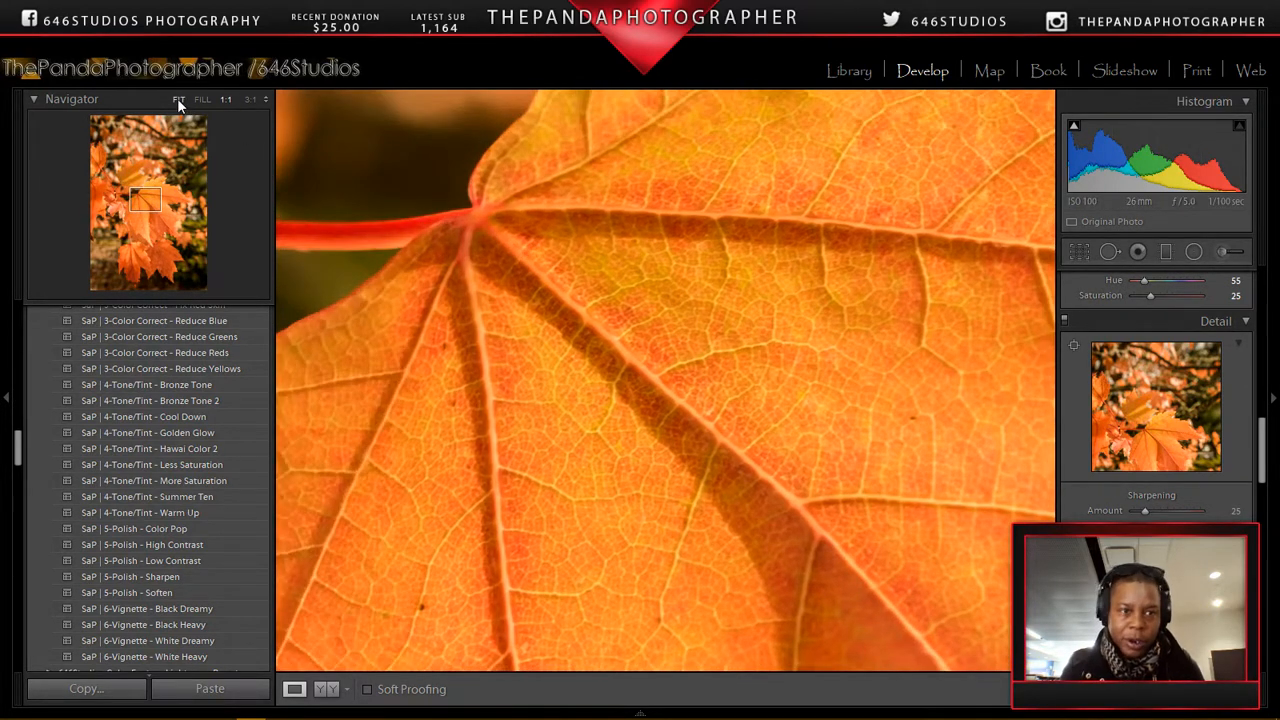
left_click(178, 100)
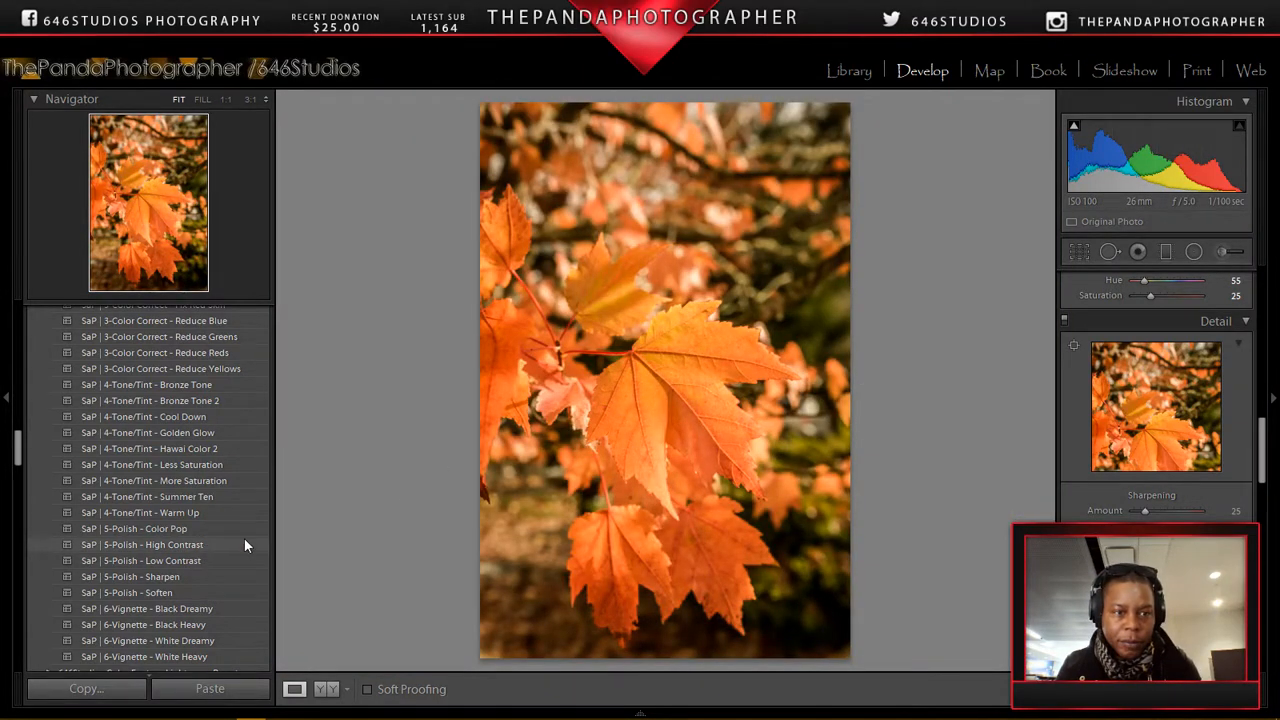
- Set Clarity to +52 and Vibrance to +12 in the Basic adjustments
left_click_drag(1262, 445, 1264, 361)
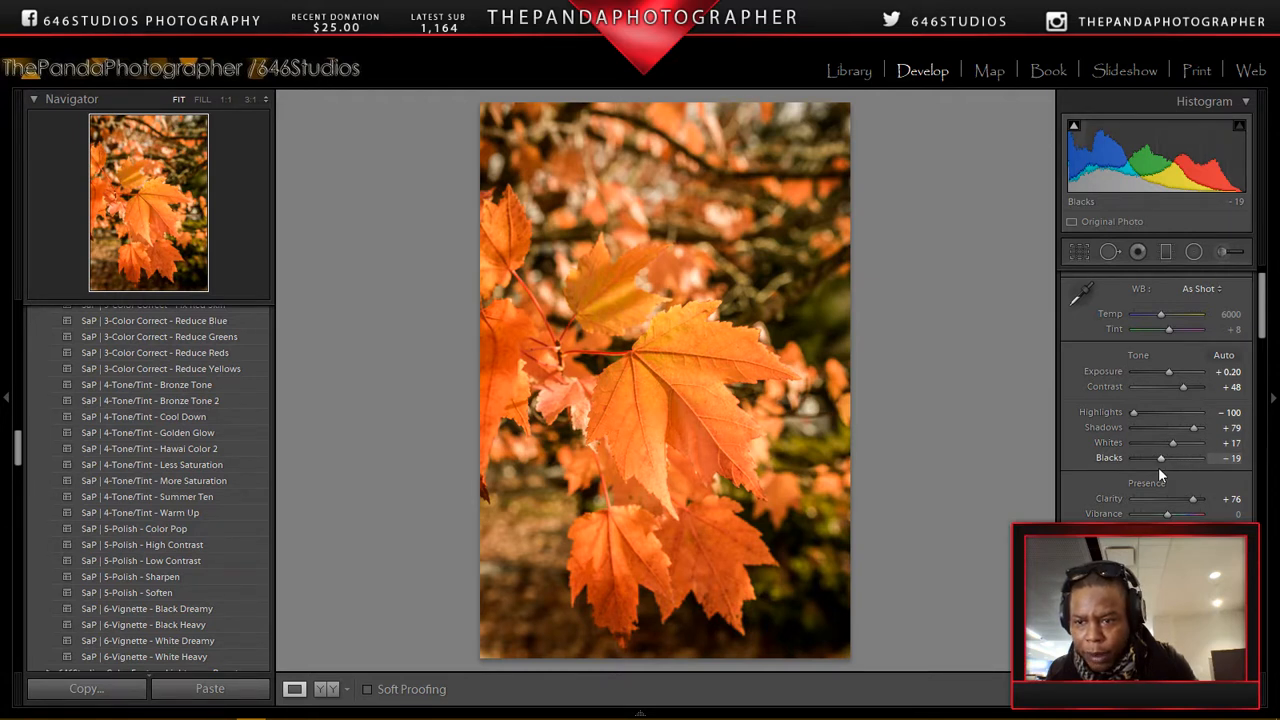
left_click_drag(1195, 493, 1186, 505)
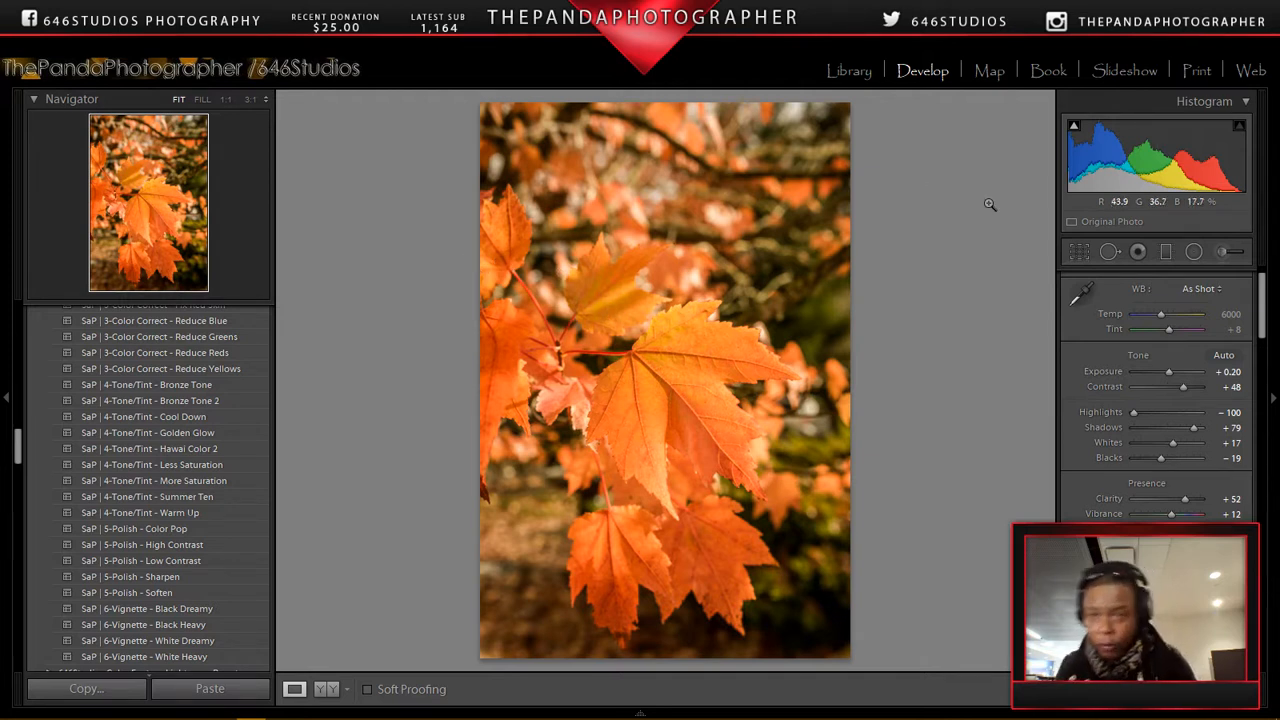
scroll(1270, 330, "down", 5)
left_click_drag(1276, 333, 1277, 270)
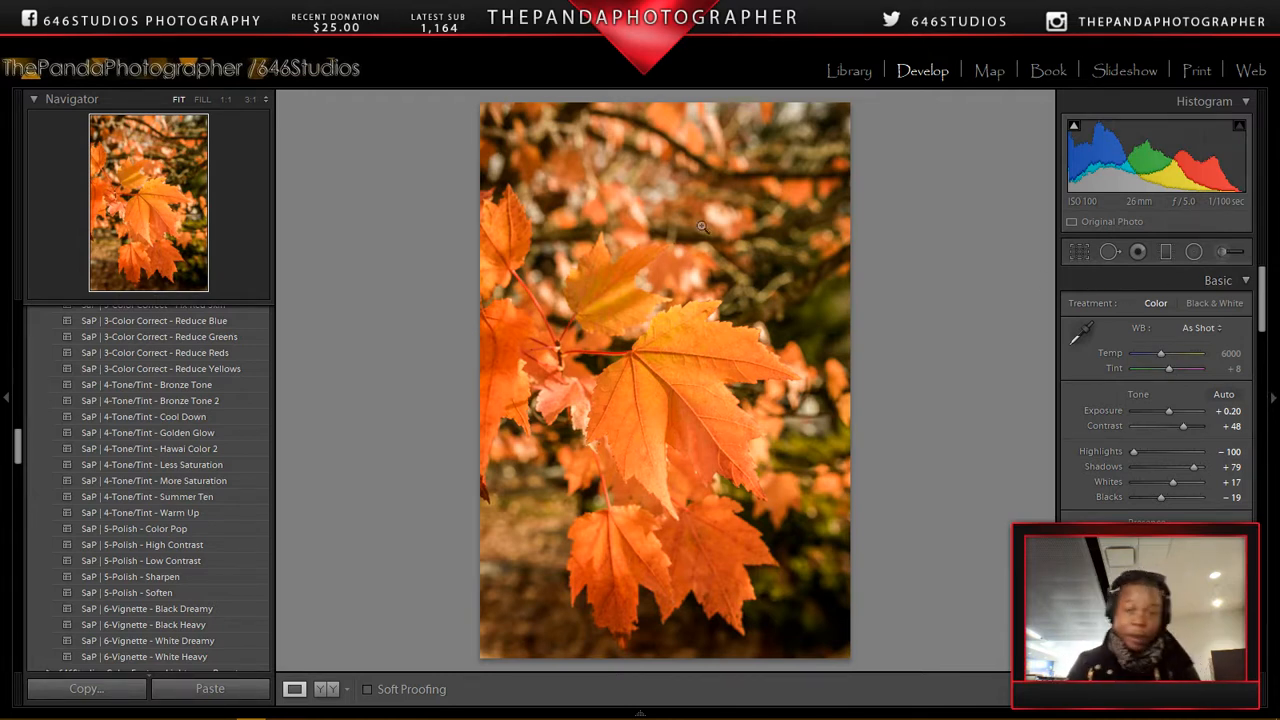
- In the Library module, apply the 646Studios Copyright info metadata preset to the leaf photo and rate it four stars
right_click(643, 210)
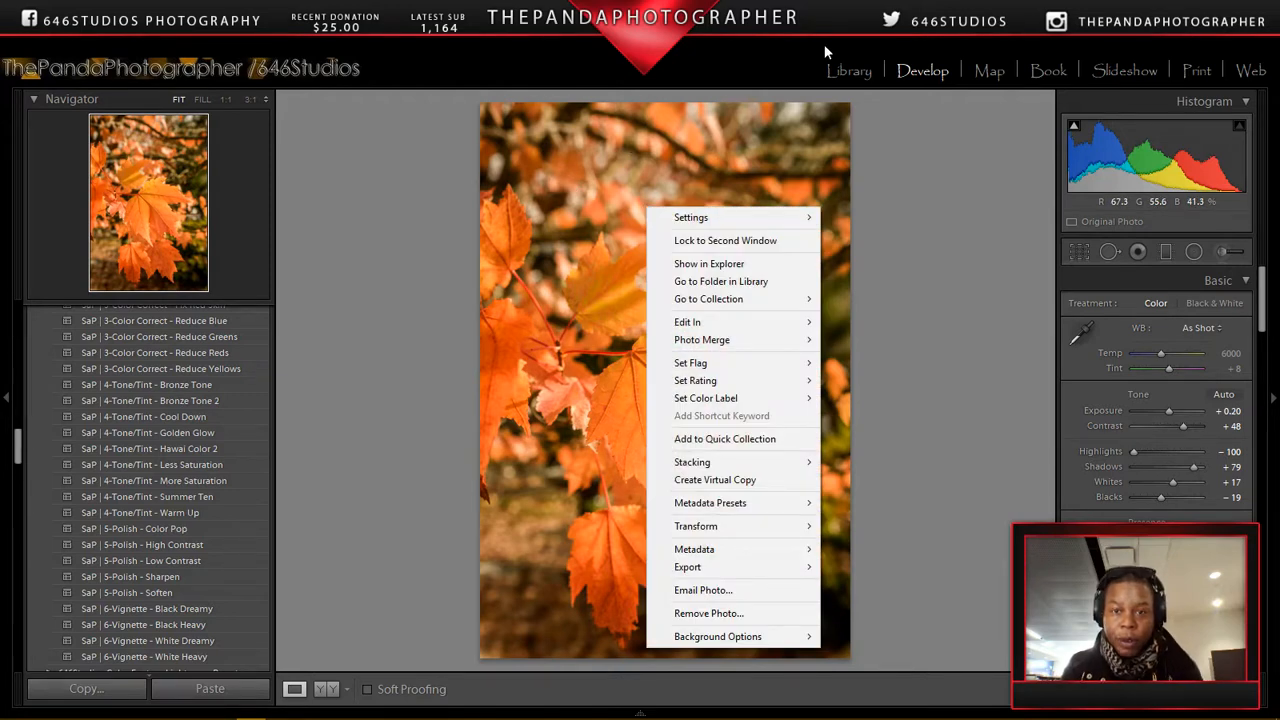
left_click(857, 63)
left_click(856, 66)
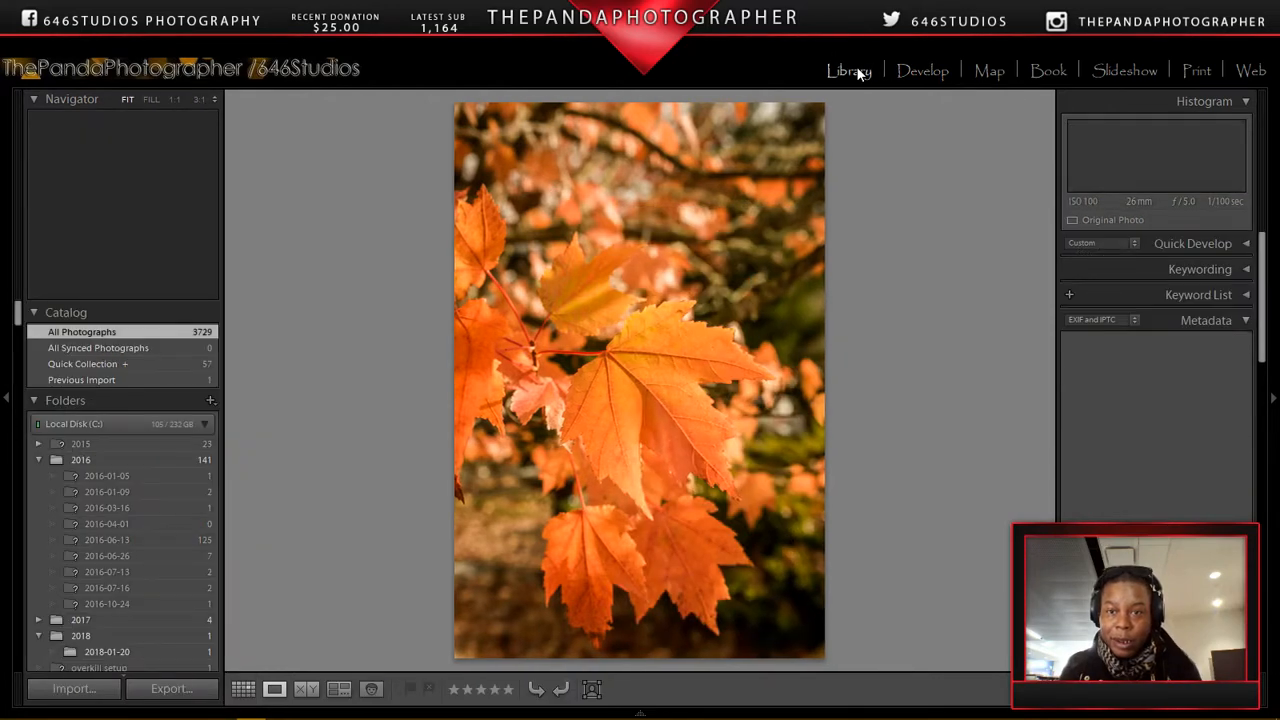
right_click(644, 330)
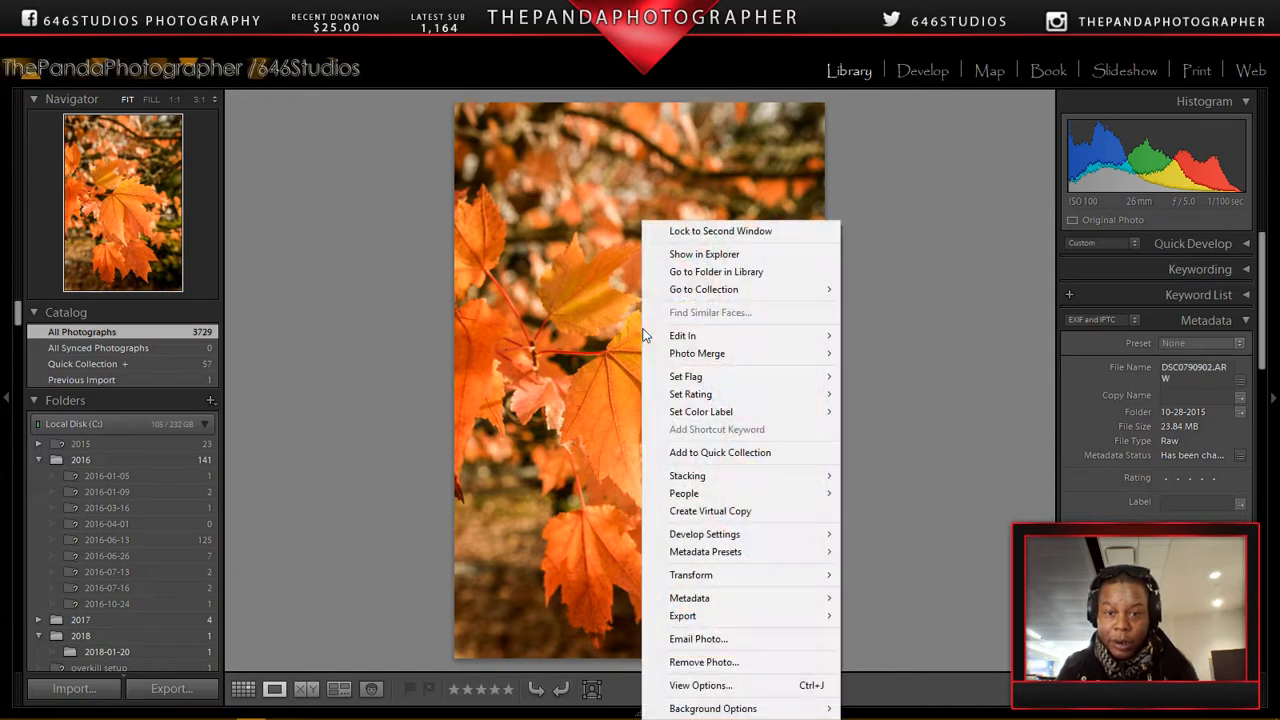
mouse_move(713, 562)
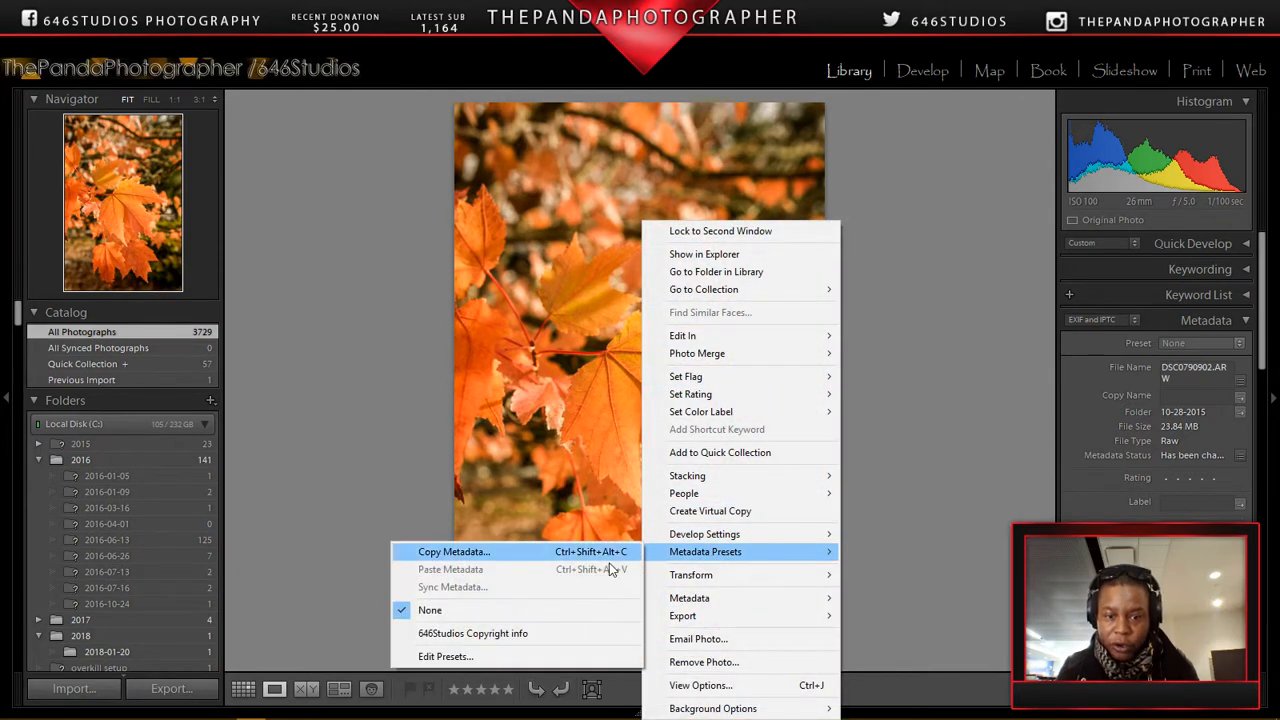
left_click(505, 632)
key("4")
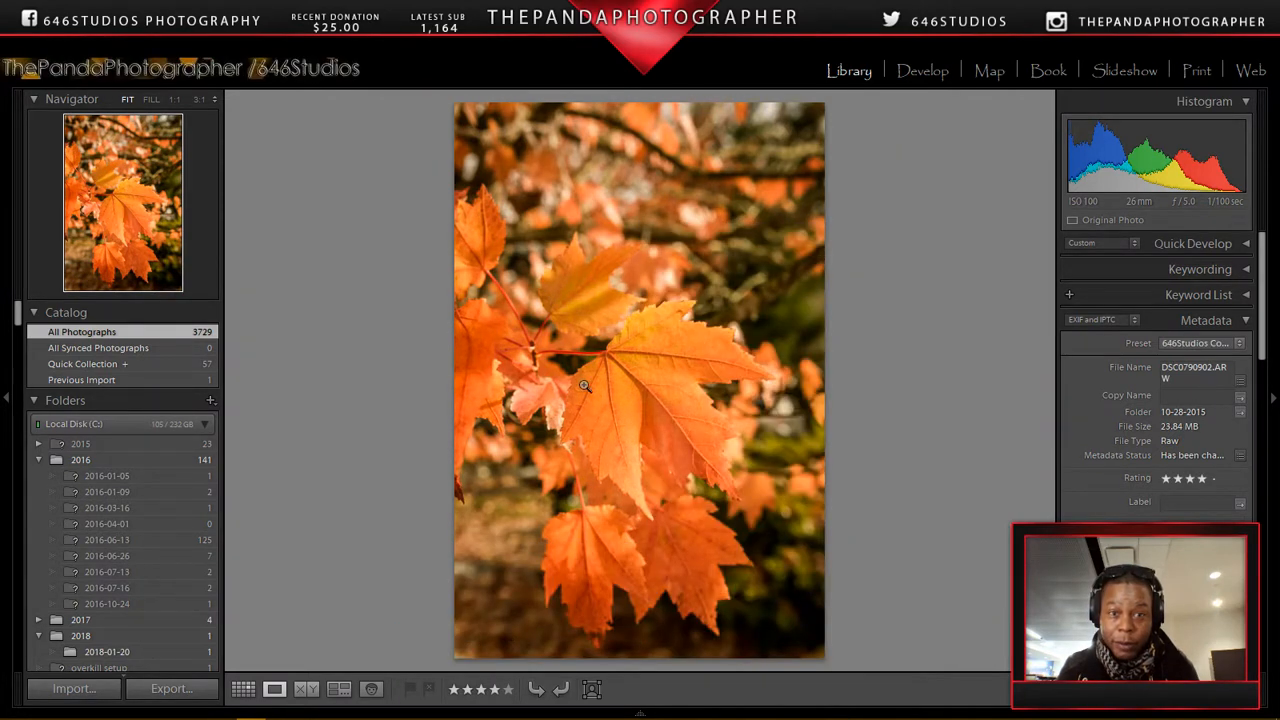
- From the Develop module, send the photo to Adobe Photoshop CC 2018 for editing, rendered using Lightroom
right_click(681, 268)
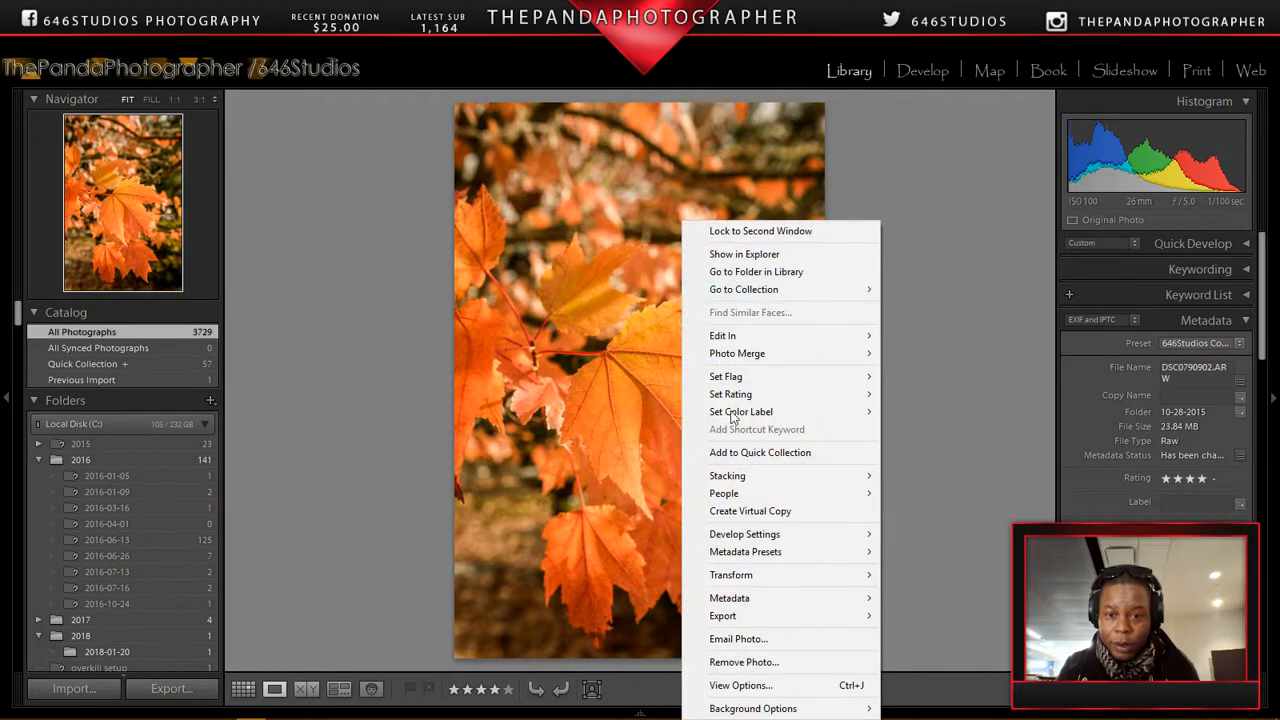
left_click(919, 69)
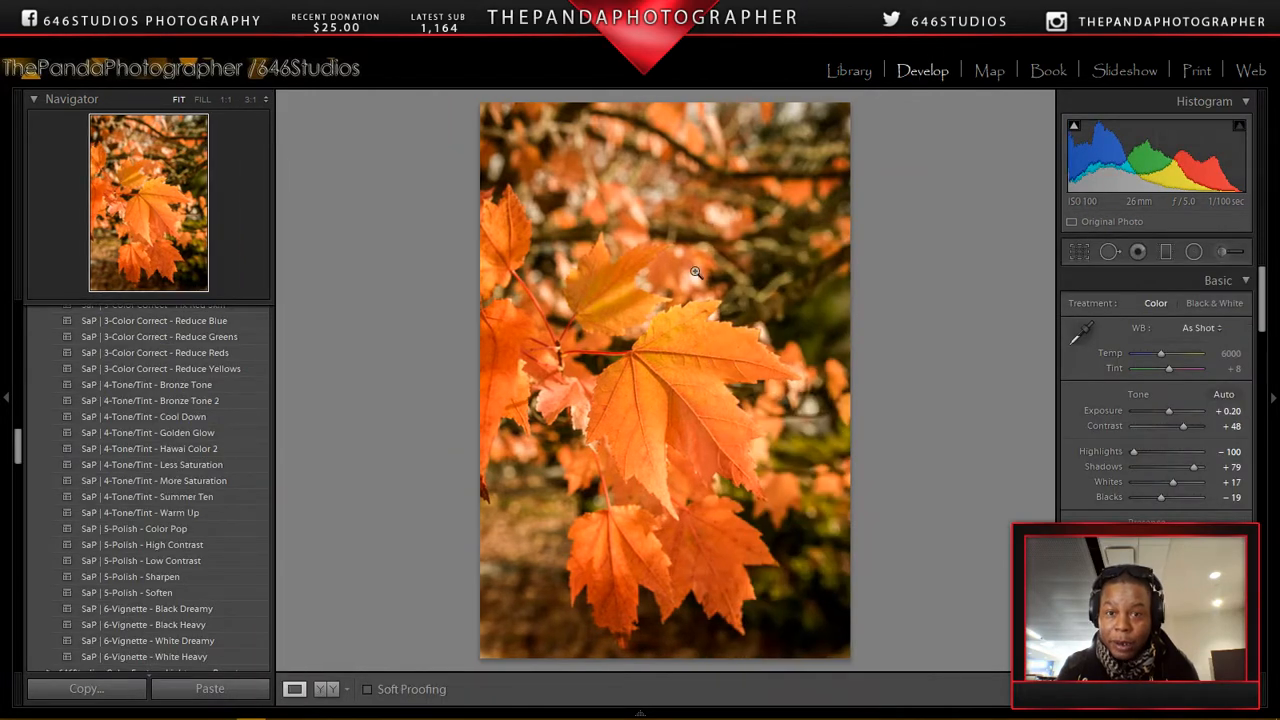
right_click(661, 326)
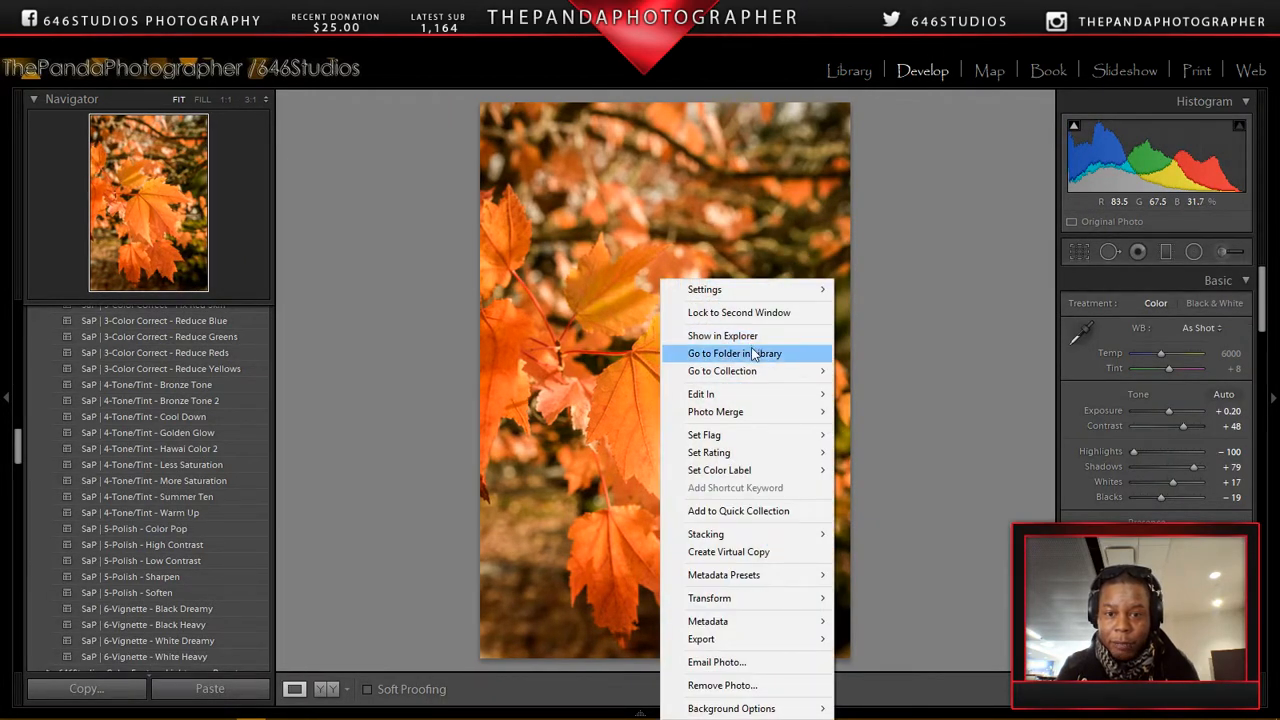
mouse_move(757, 395)
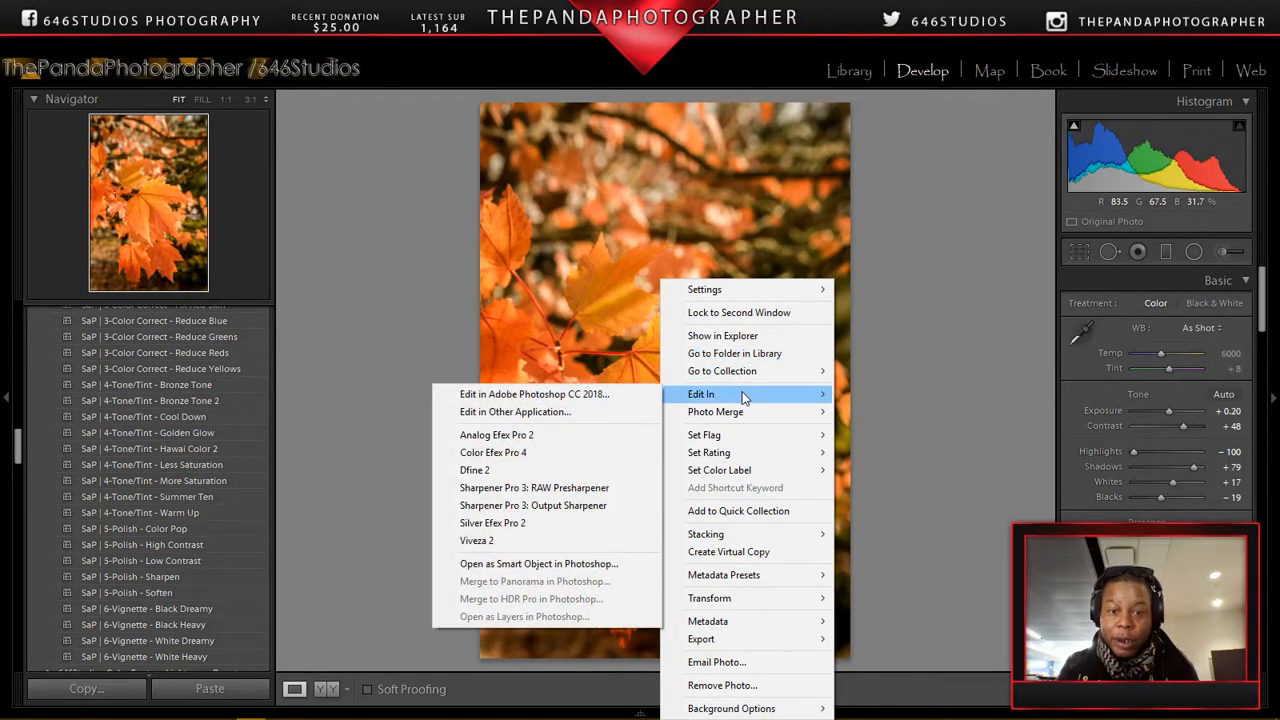
left_click(613, 396)
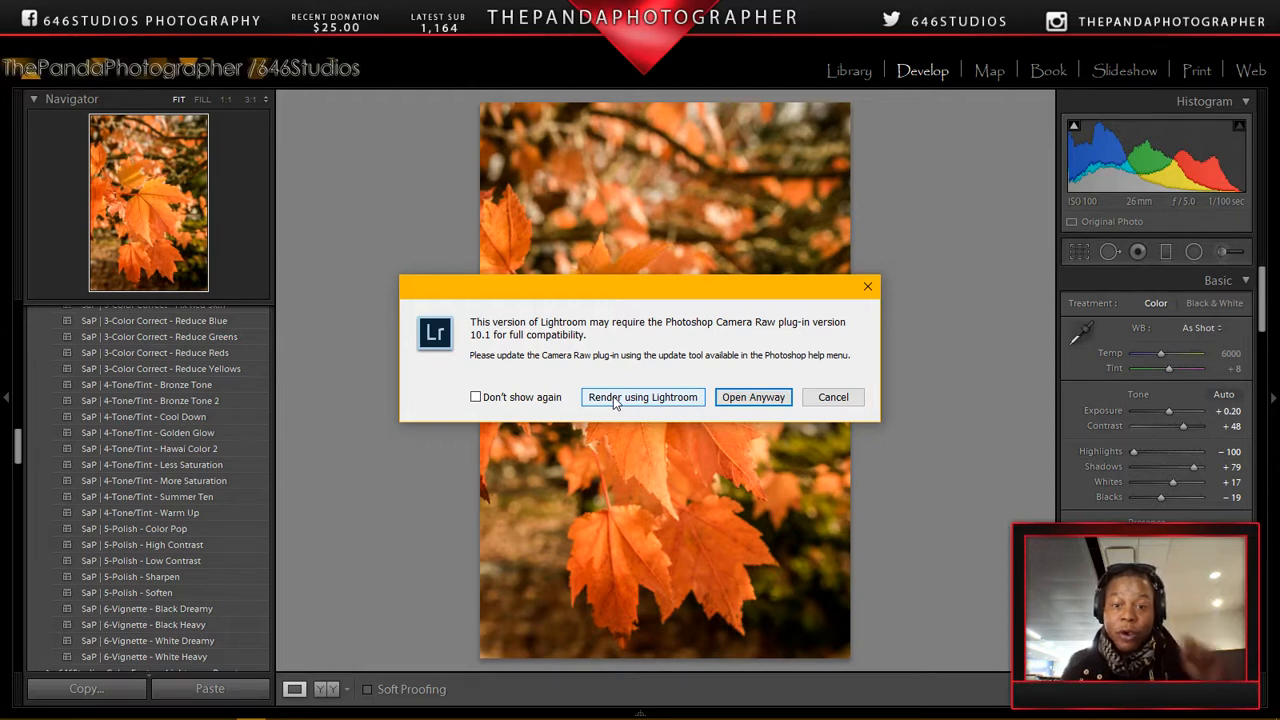
left_click(614, 398)
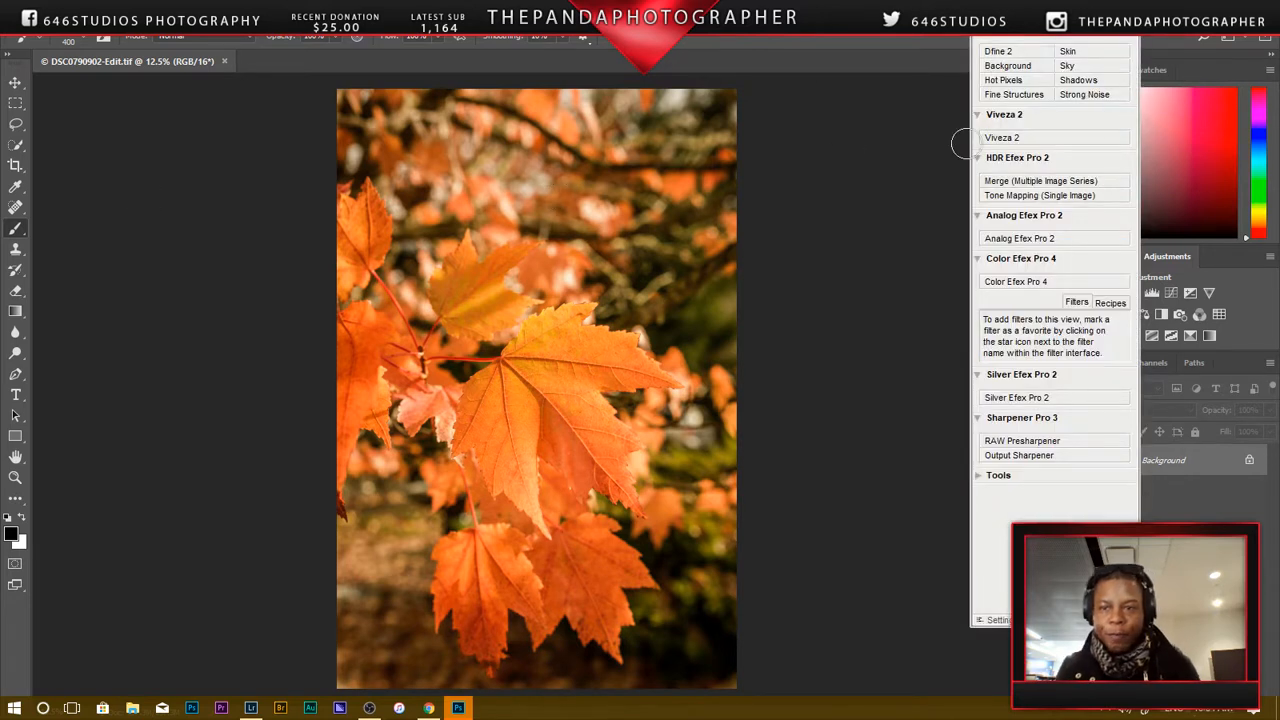
- Paint the Dfine 2 Fine Structures noise reduction over the foreground leaves and apply it as a masked layer
left_click(1037, 95)
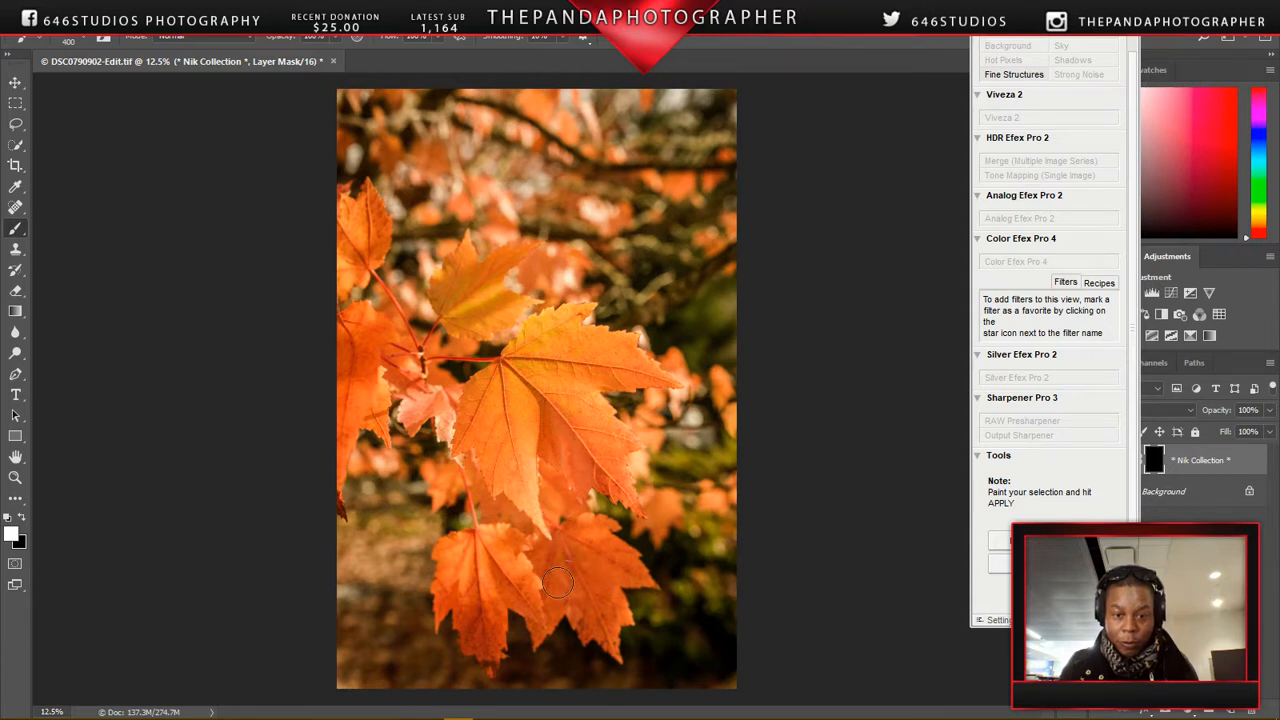
mouse_move(506, 613)
left_mouse_down()
mouse_move(484, 580)
mouse_move(491, 588)
mouse_move(497, 565)
left_mouse_up()
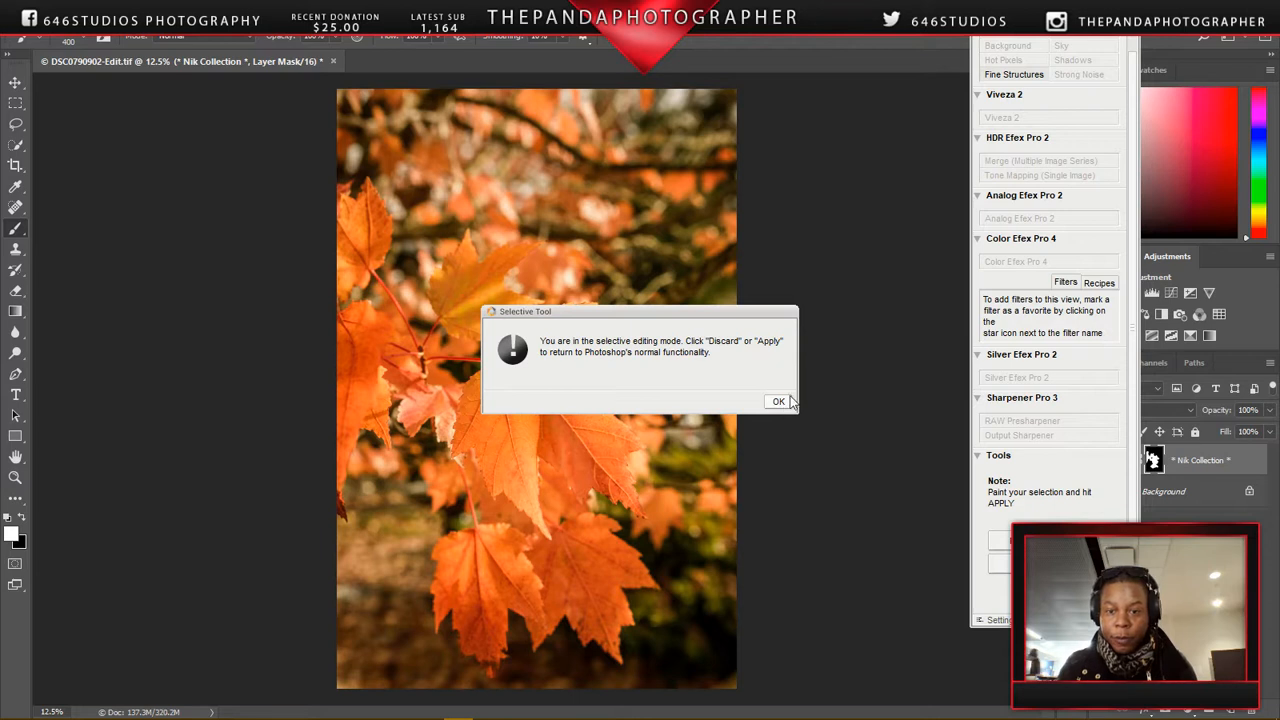
left_click(778, 401)
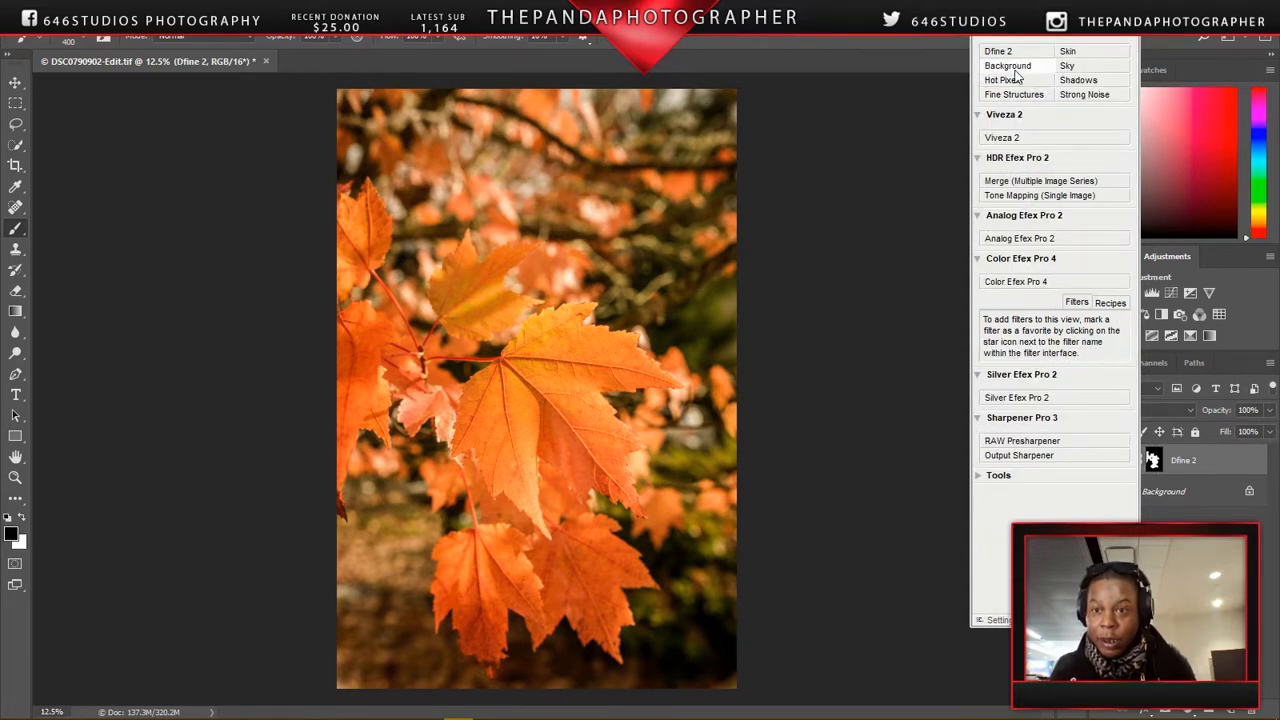
- Paint the Dfine 2 Background noise reduction over the areas behind the leaves and apply it as a masked layer
left_click(1010, 65)
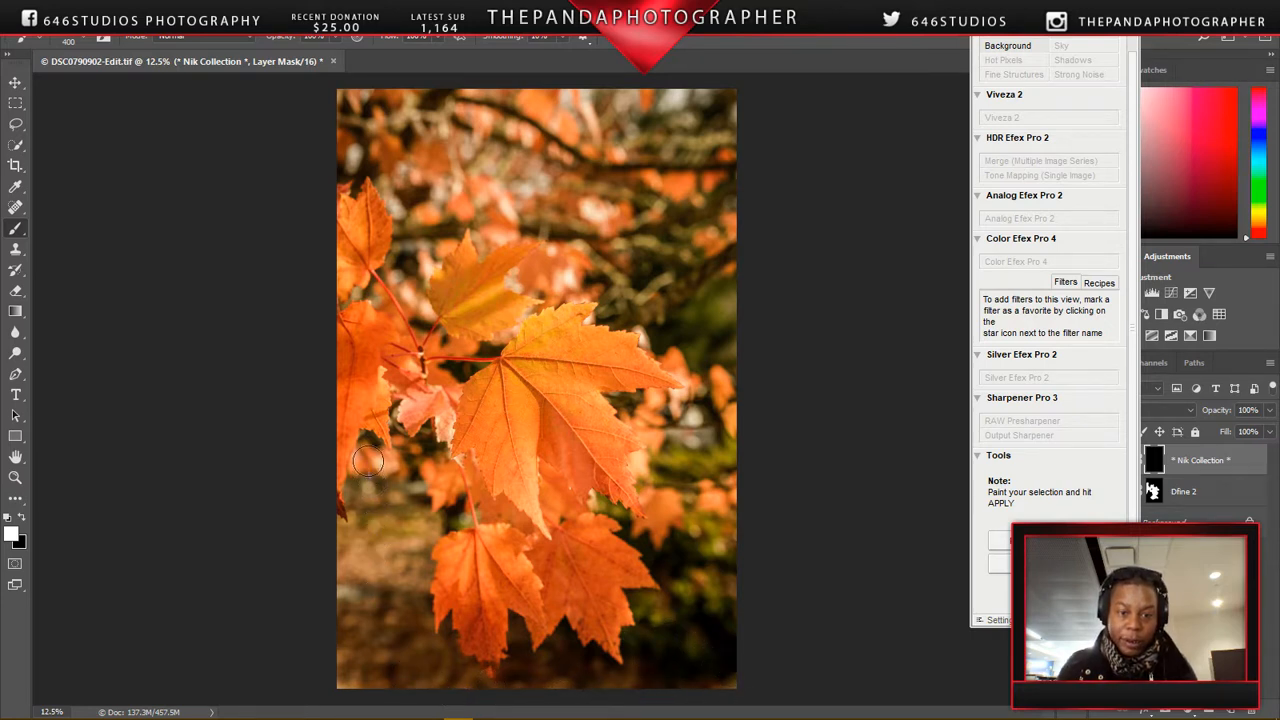
mouse_move(414, 547)
left_mouse_down()
mouse_move(391, 689)
mouse_move(420, 675)
left_mouse_up()
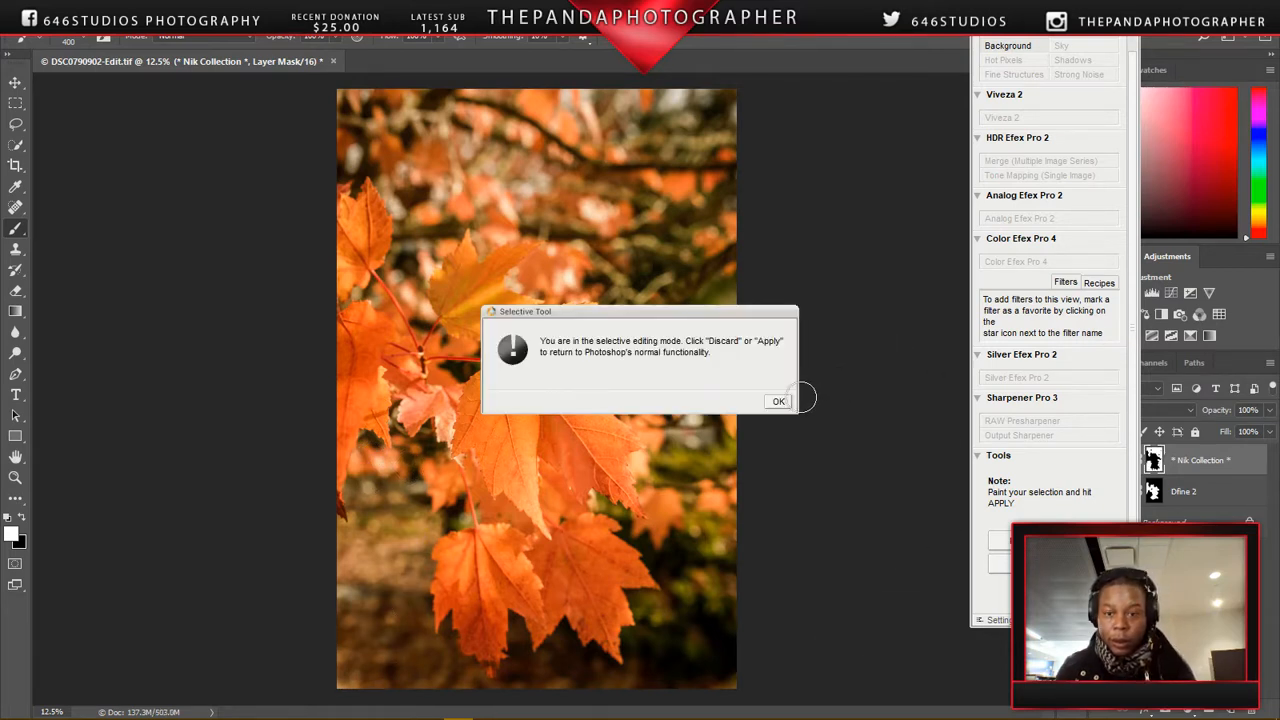
left_click(778, 401)
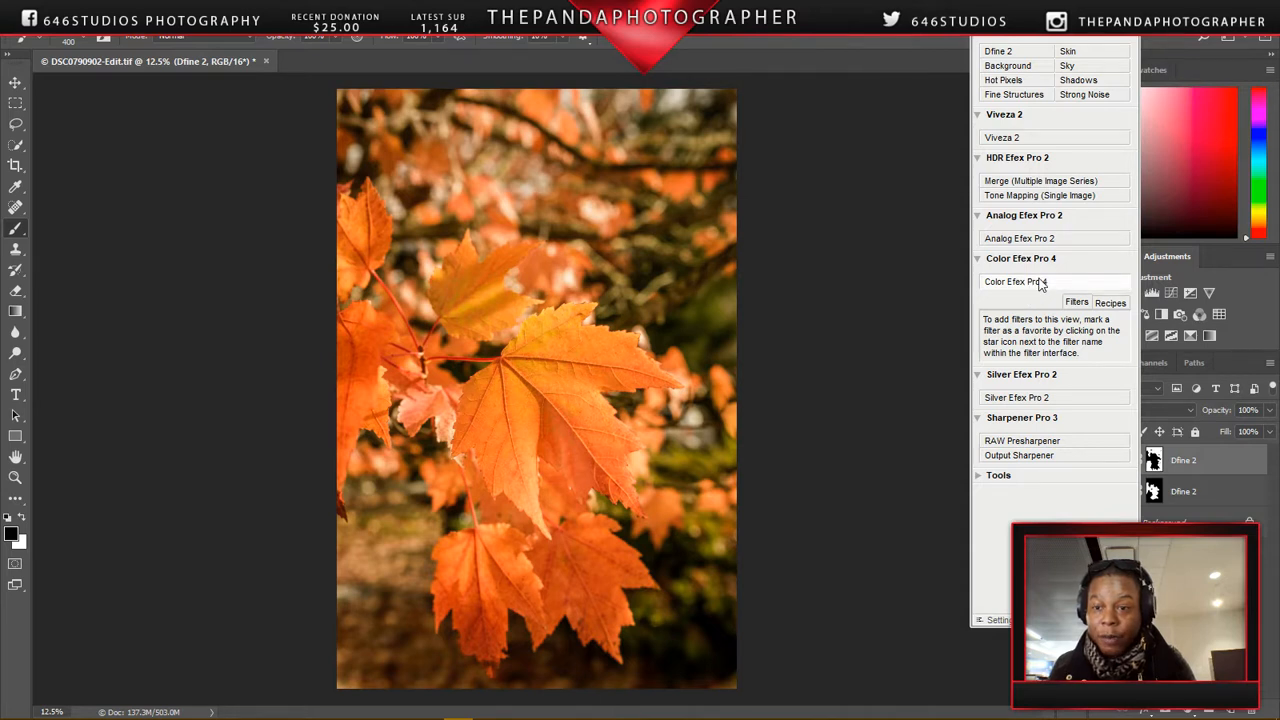
- Apply the Color Efex Pro 4 Contrast Color Range filter from the Nature set, using the 02 - Yellow/Green preset with Brightness at -4%
left_click(1040, 283)
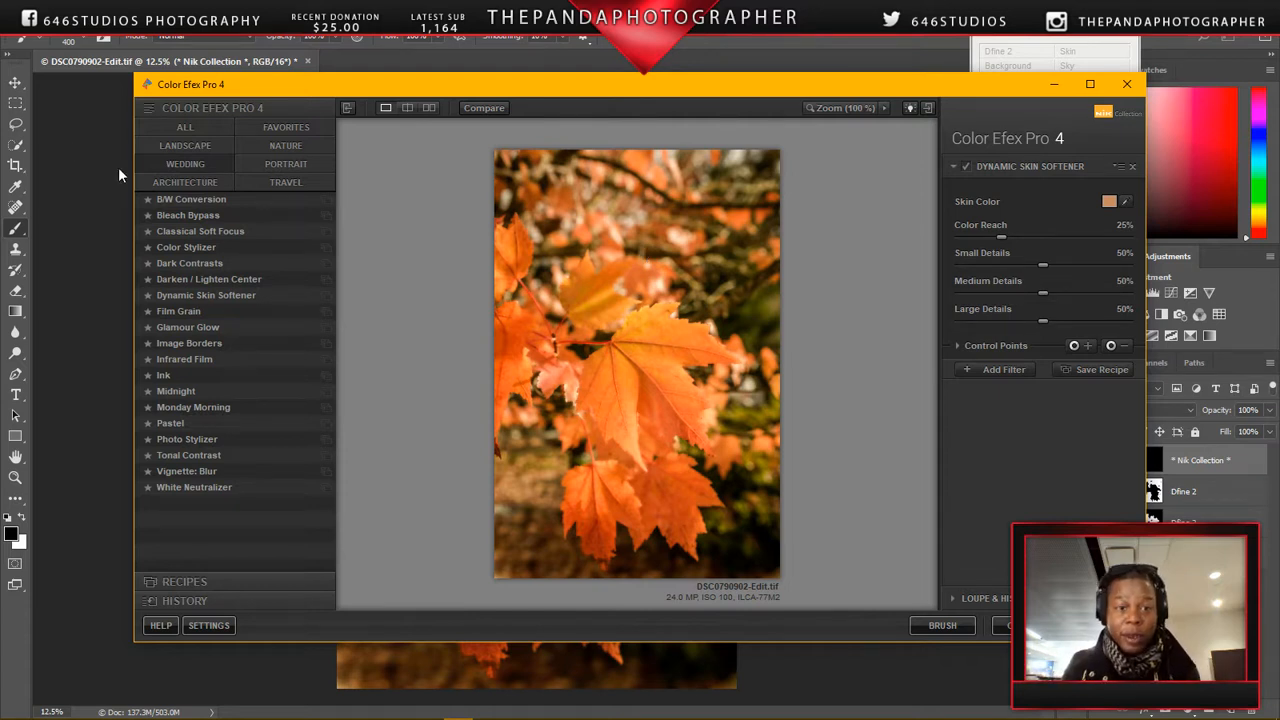
left_click(292, 142)
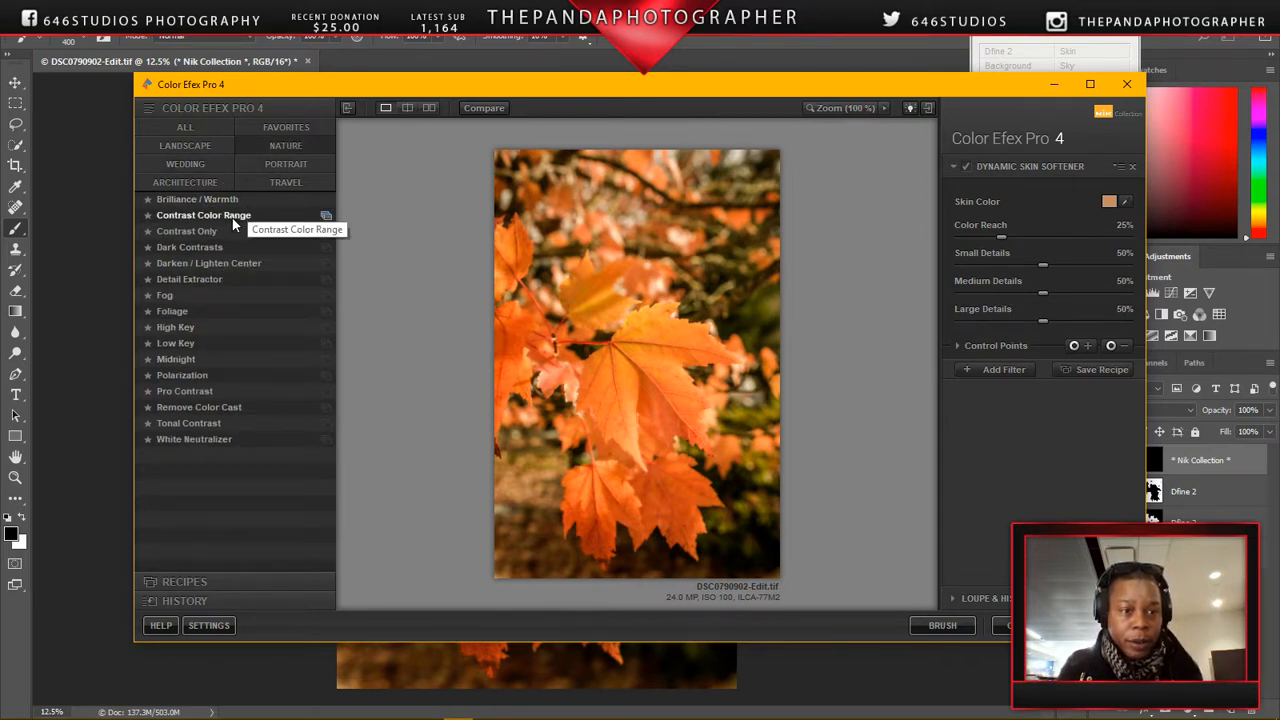
left_click(322, 218)
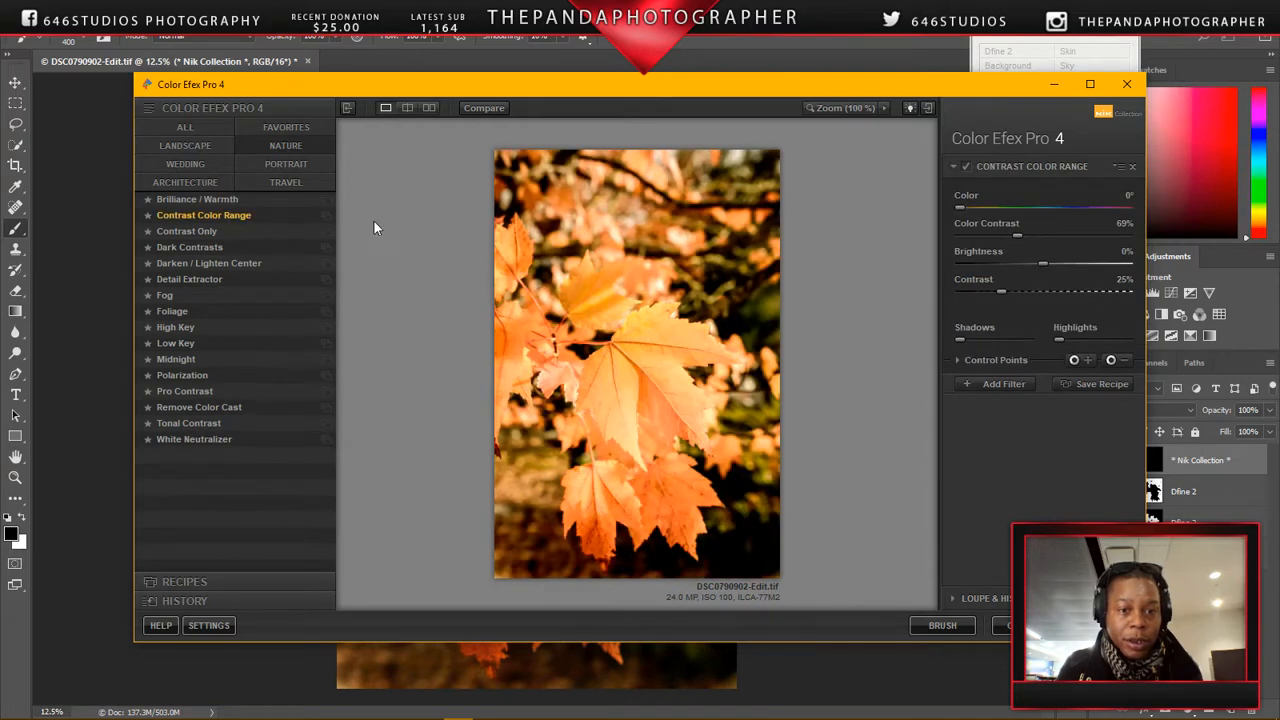
left_click(323, 216)
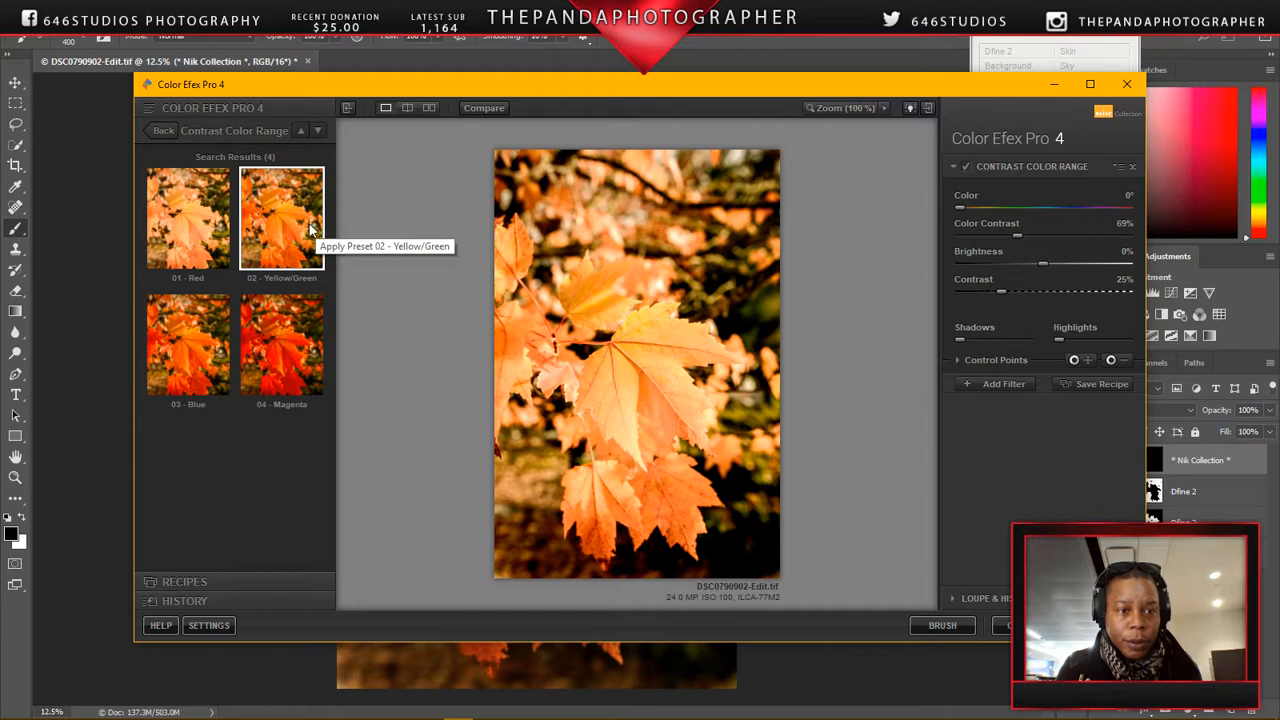
left_click(290, 227)
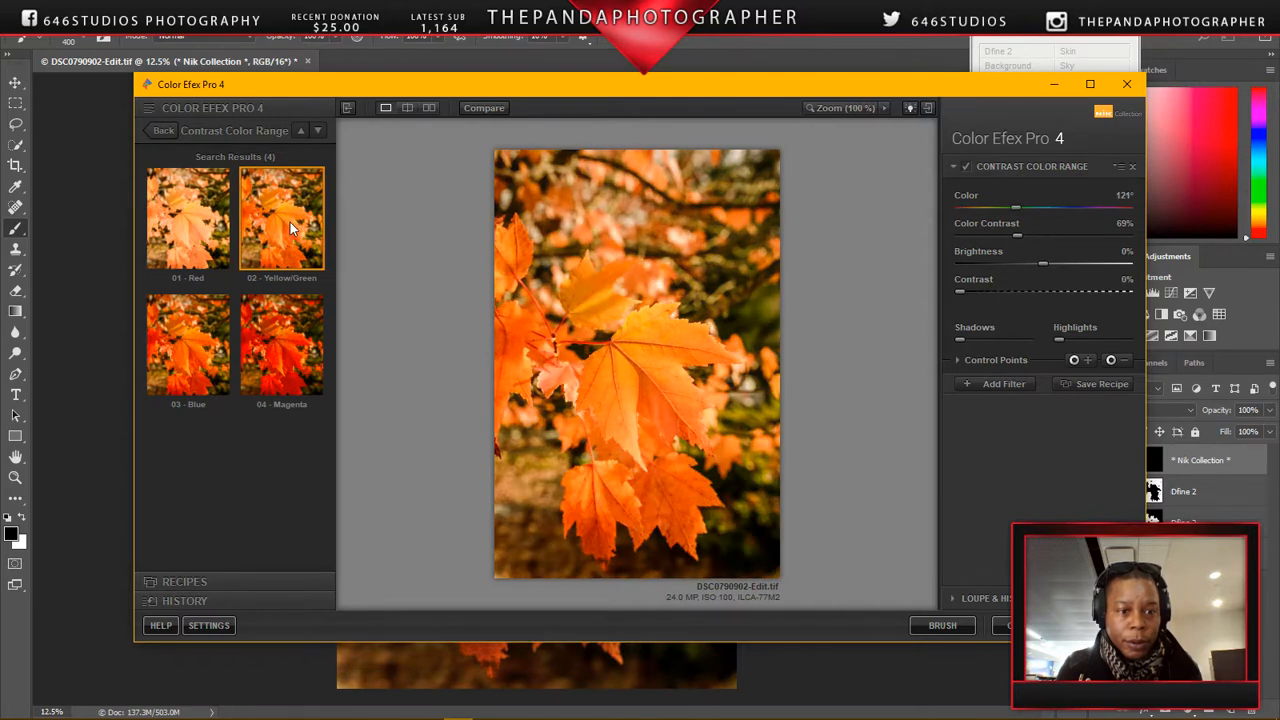
left_click(207, 338)
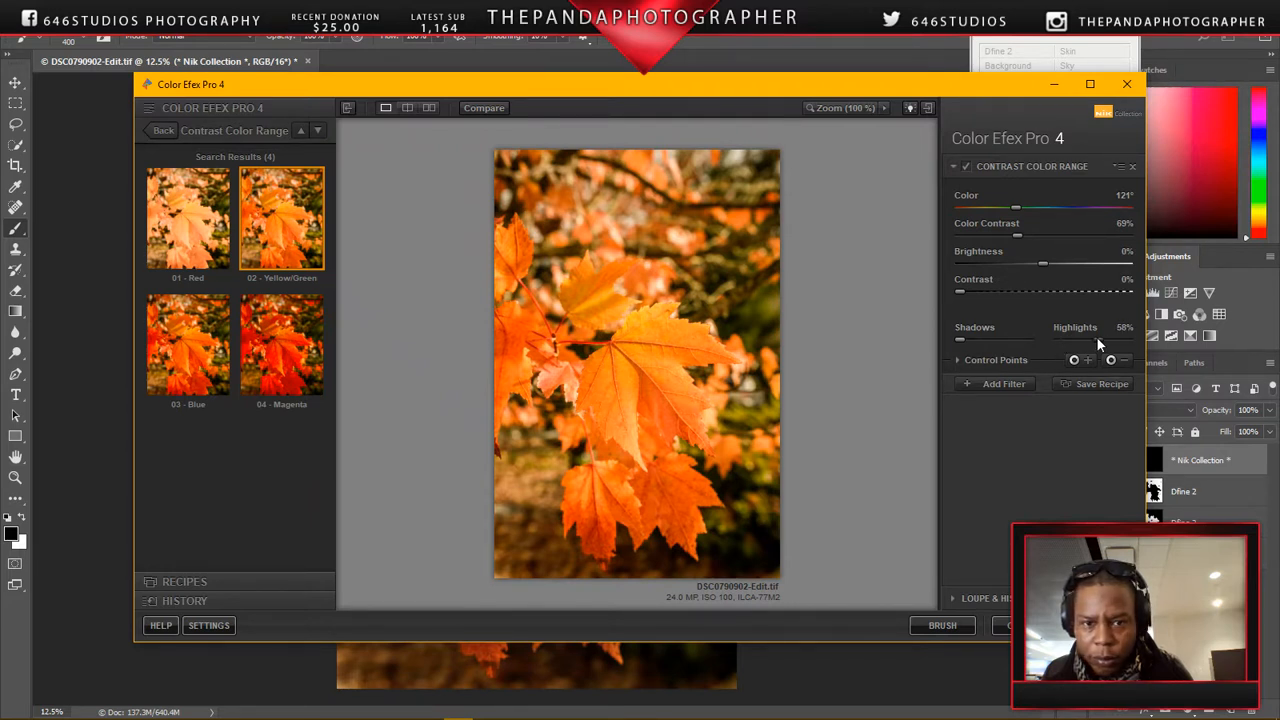
left_click_drag(1096, 336, 1003, 340)
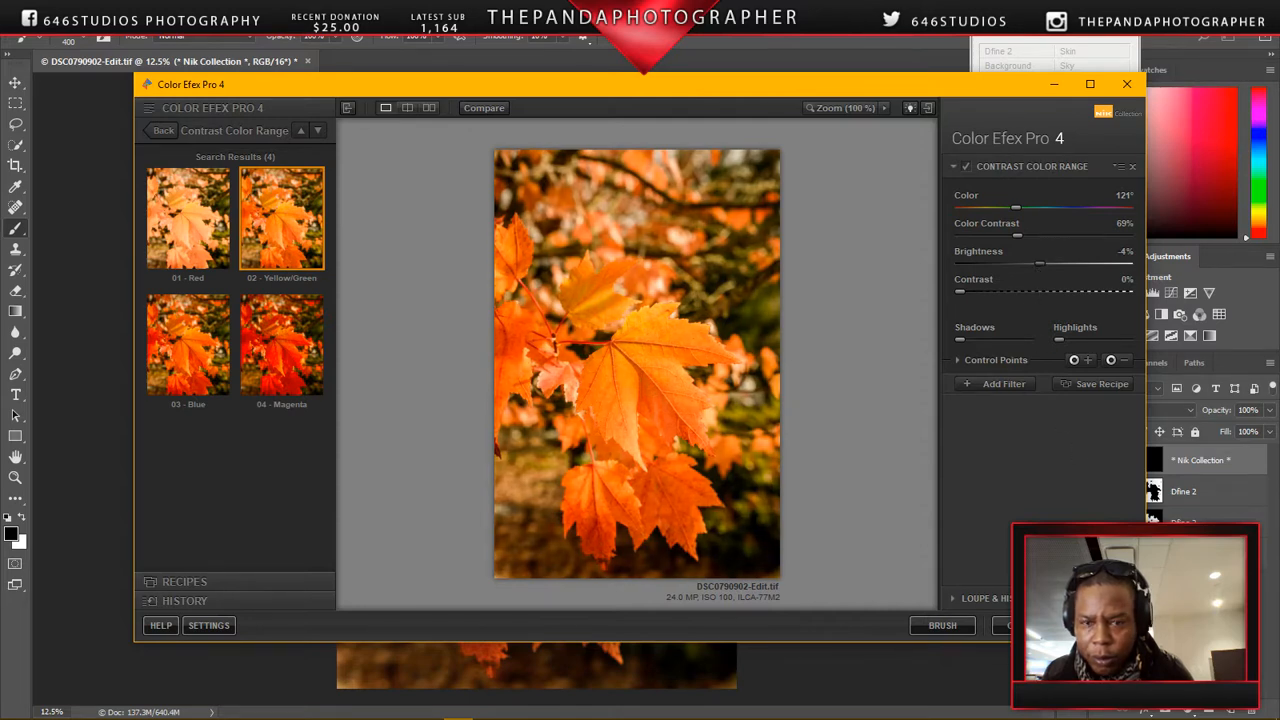
left_click(1101, 625)
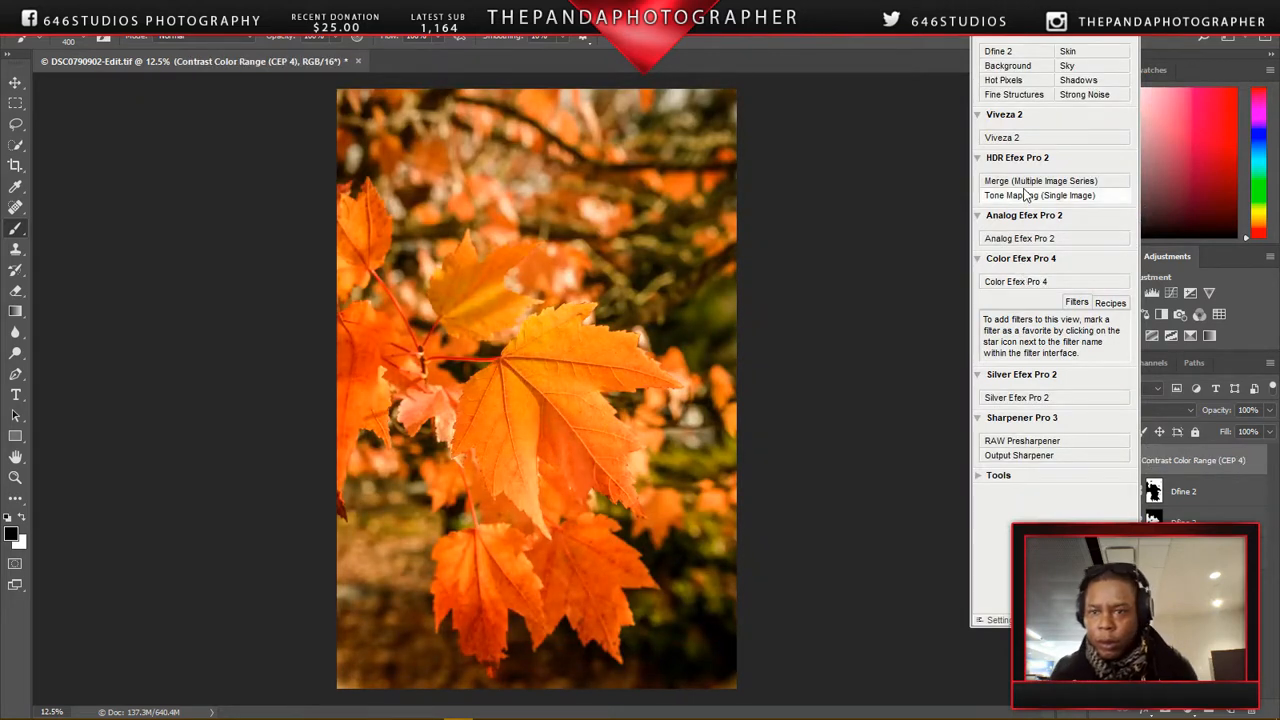
- Reduce the photo's global Saturation to -12% in Viveza 2 and apply the adjustment
left_click(1018, 138)
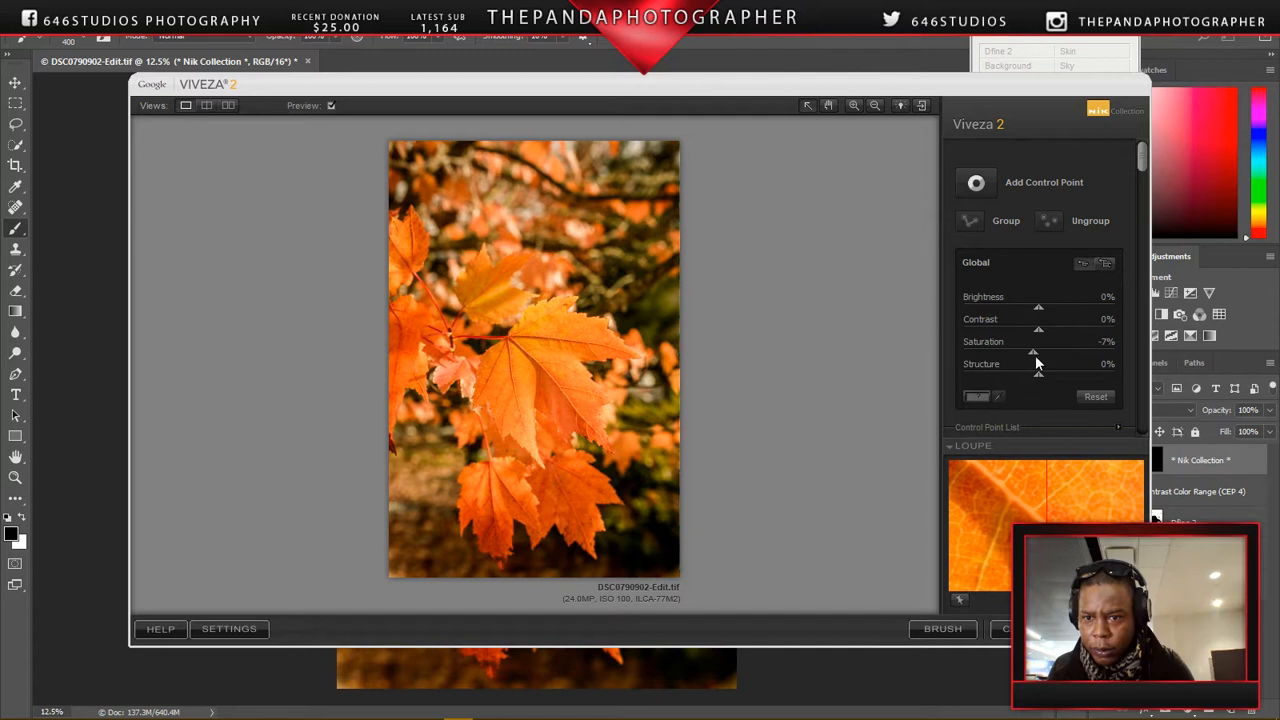
left_click_drag(1034, 356, 1032, 359)
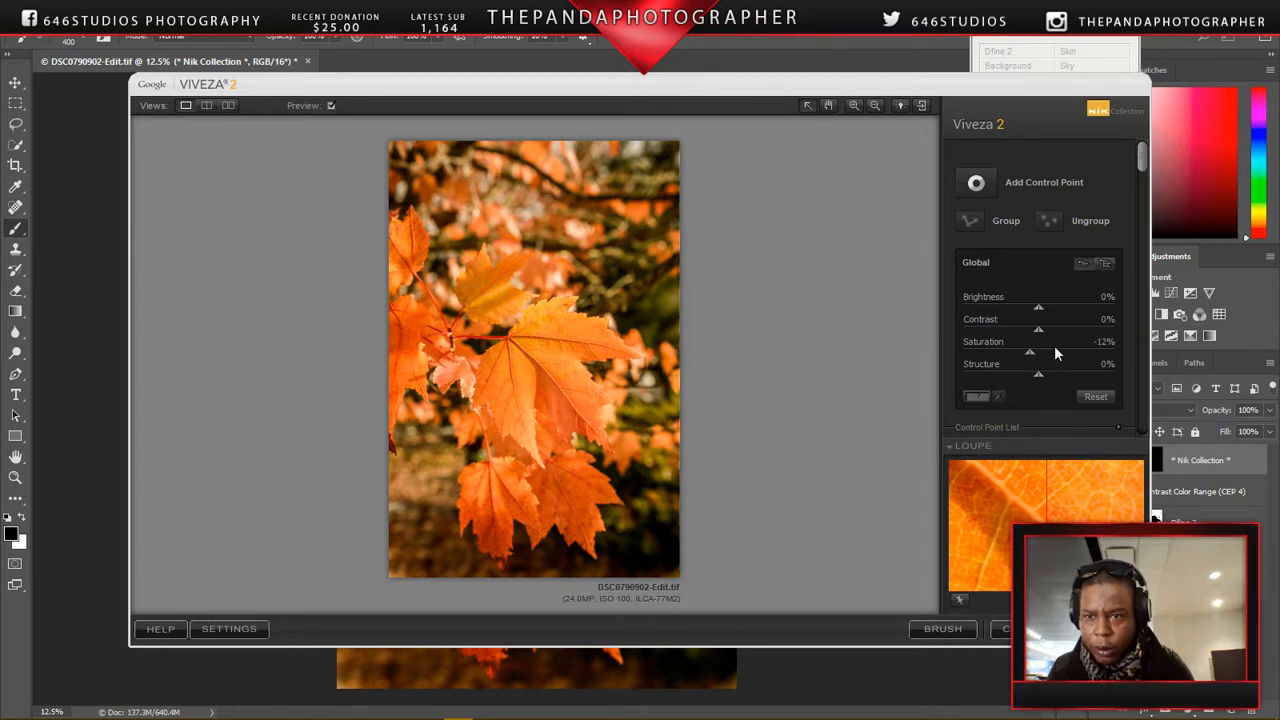
left_click(1104, 629)
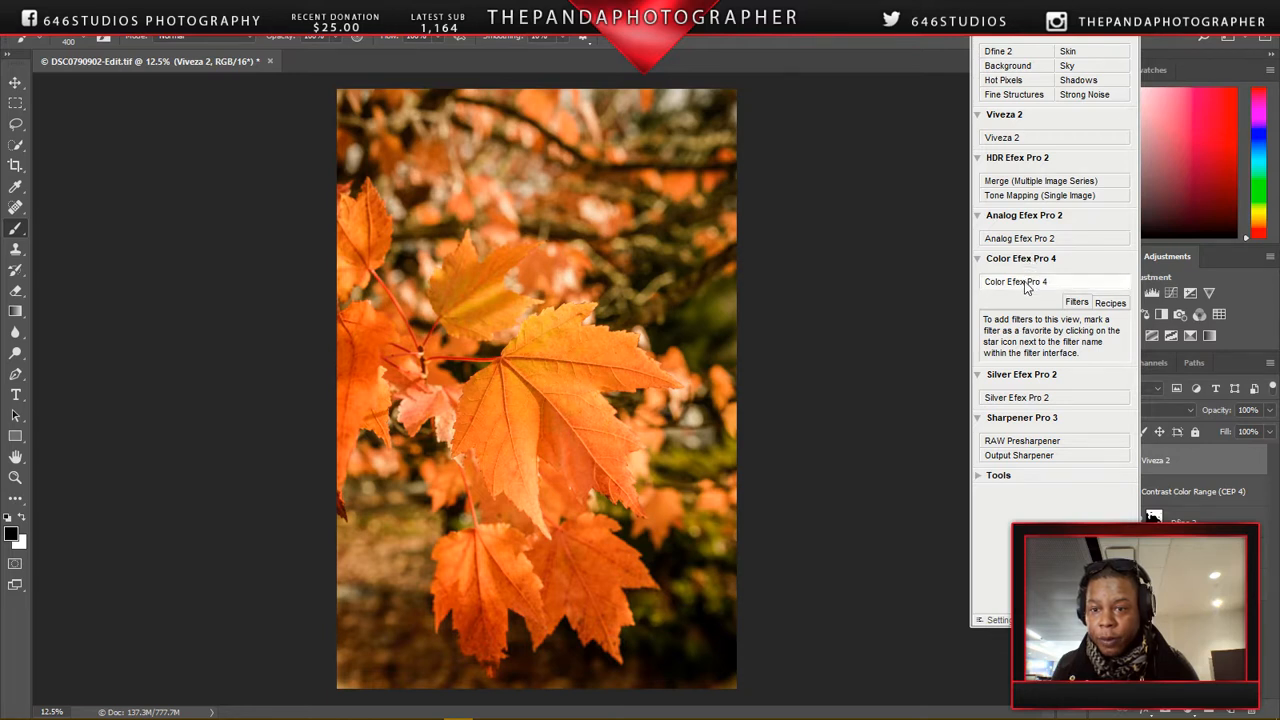
- In Color Efex Pro 4, choose the Remove Color Cast filter with the 06 - Magenta preset
left_click(1024, 285)
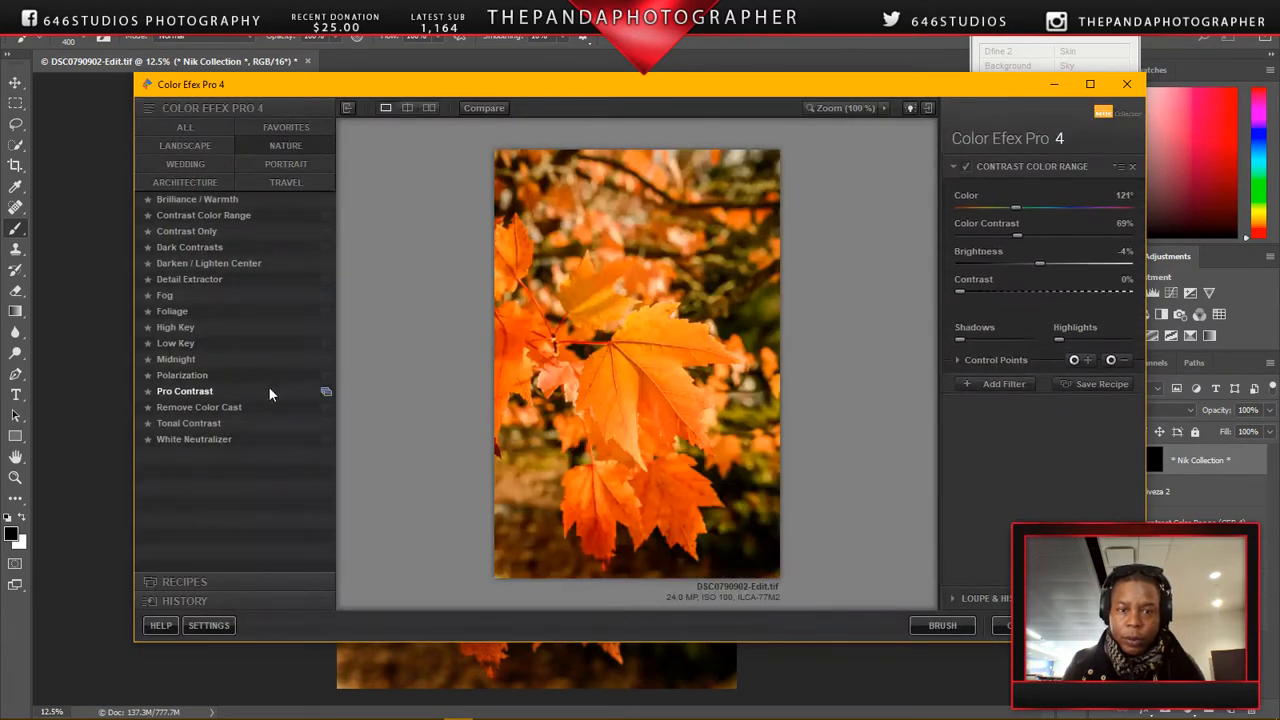
left_click(322, 409)
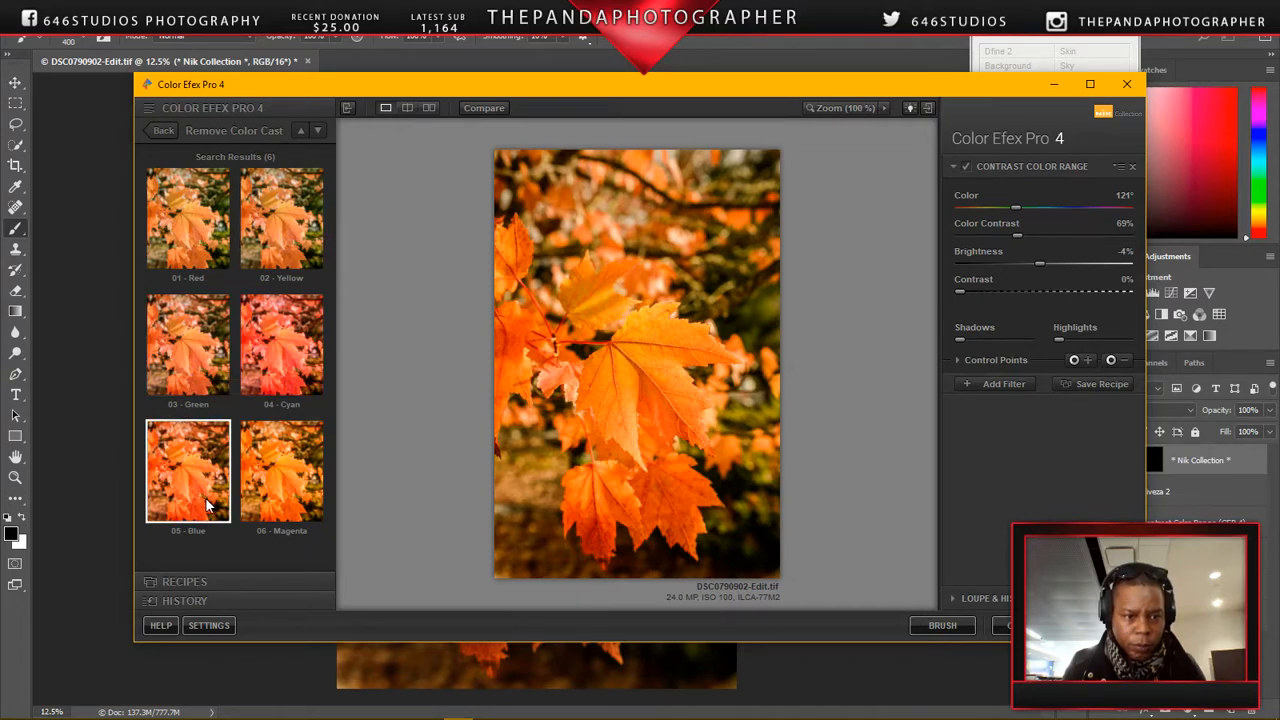
left_click(279, 479)
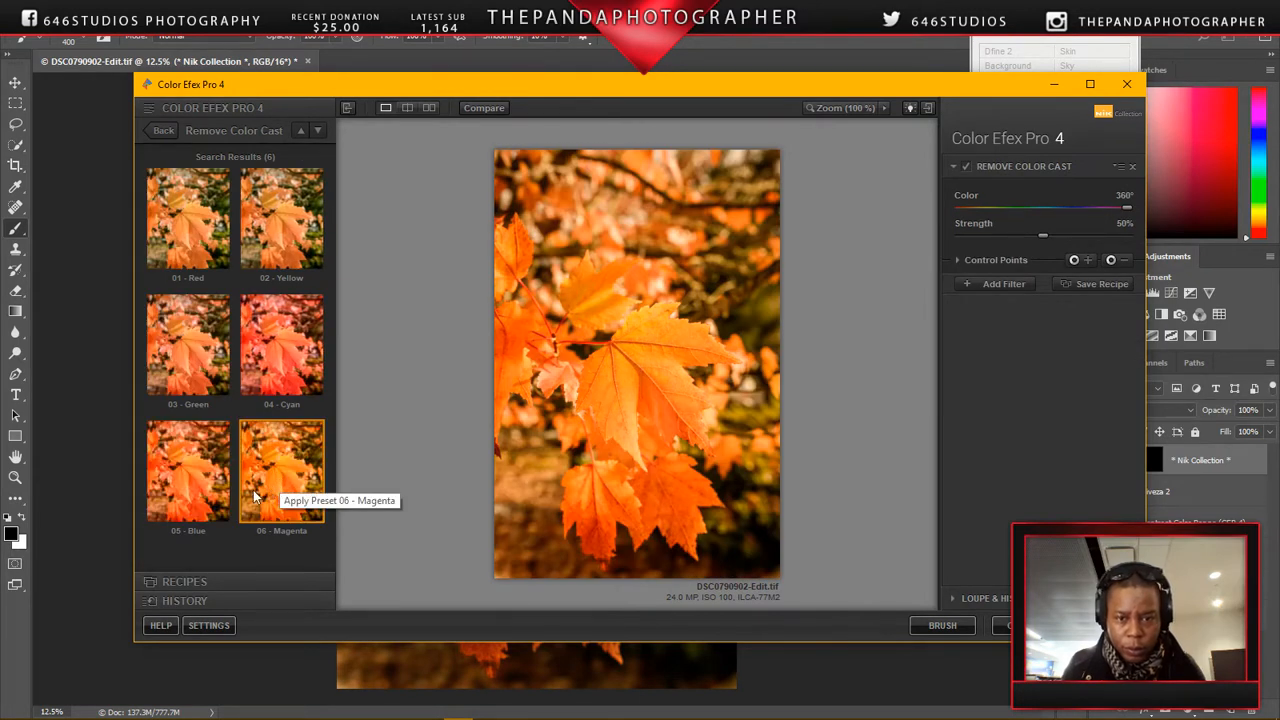
left_click(206, 505)
left_click(276, 503)
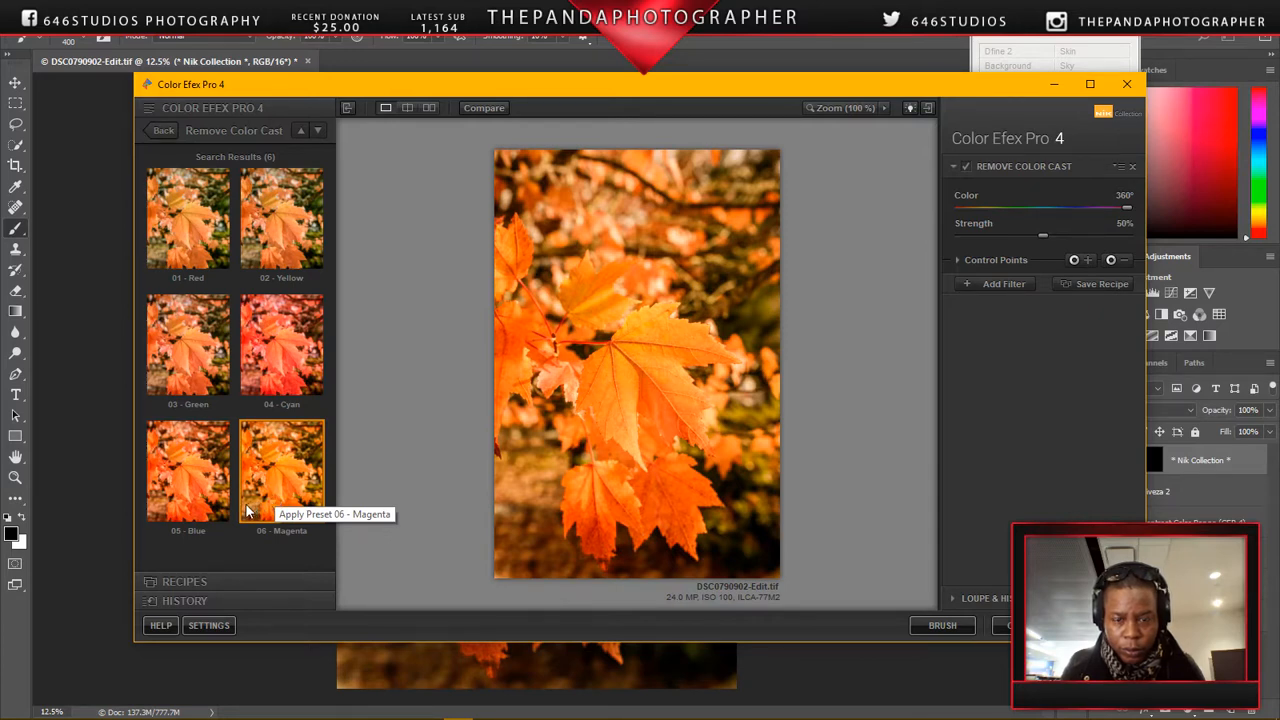
- Inspect the leaf detail at 100%, compare the 03 - Green and 02 - Yellow presets, and apply Remove Color Cast with 06 - Magenta
left_click(759, 170)
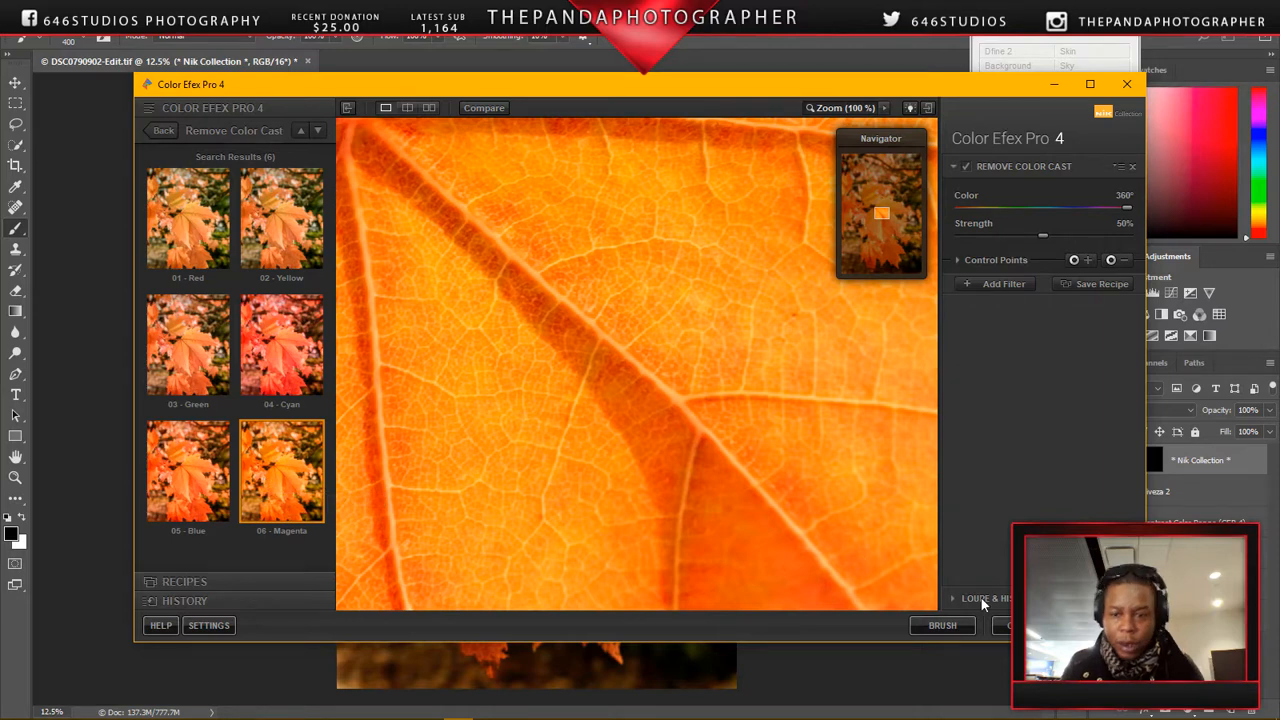
left_click(846, 108)
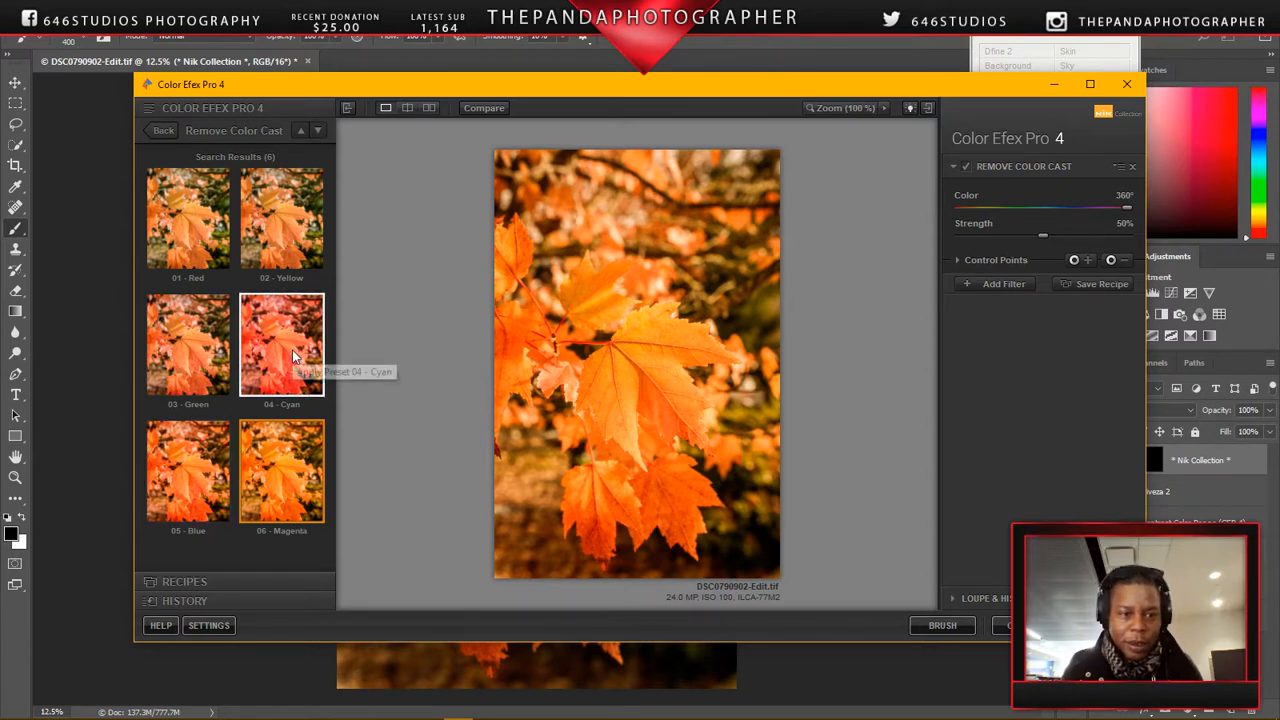
left_click(203, 368)
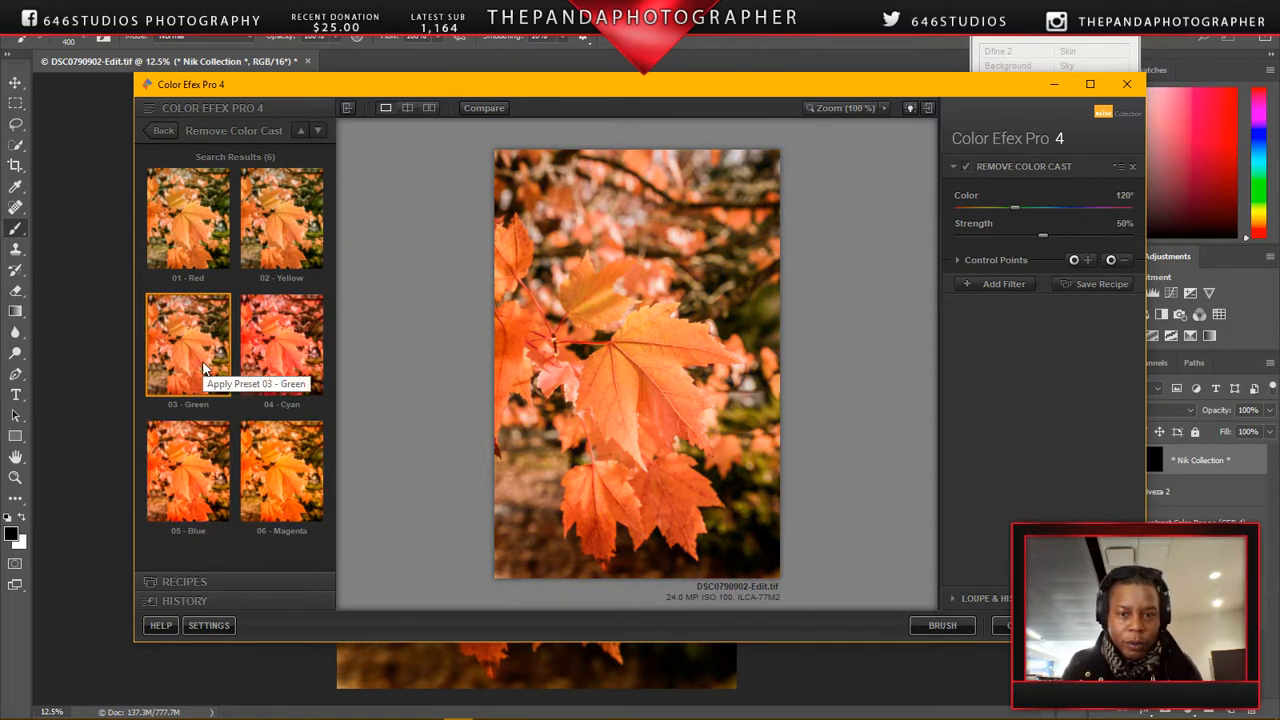
left_click(285, 490)
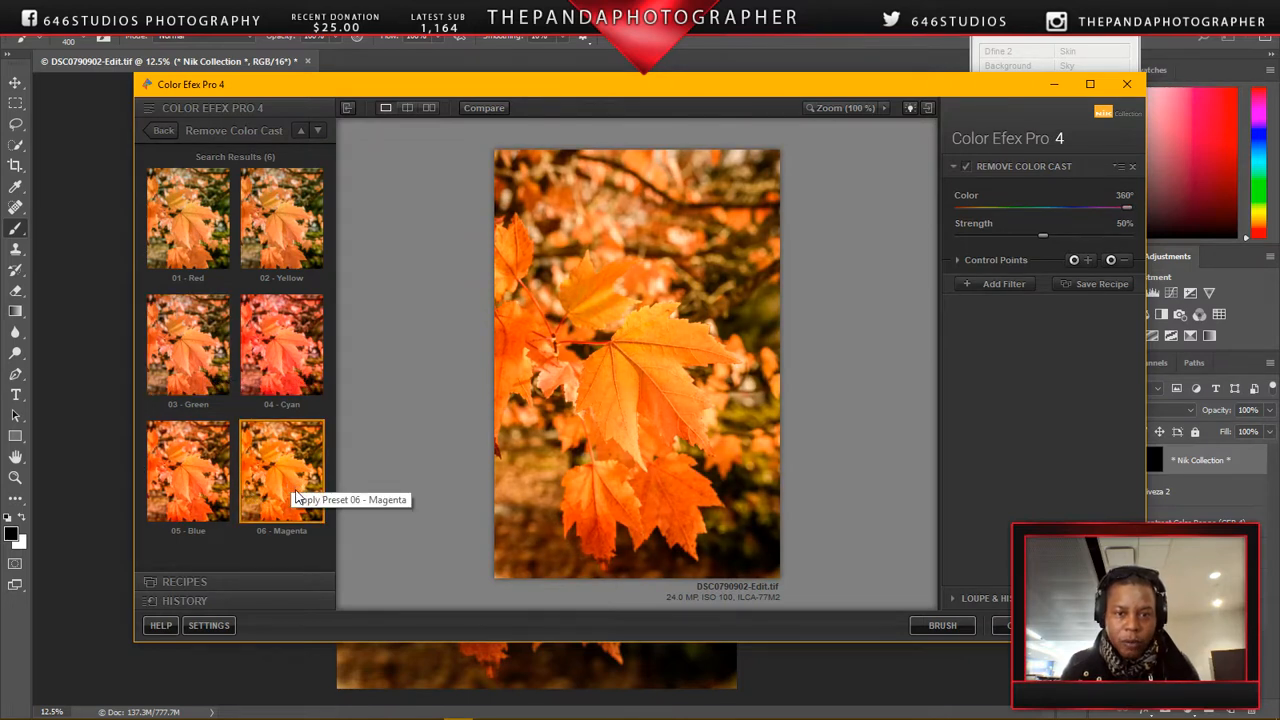
left_click(305, 243)
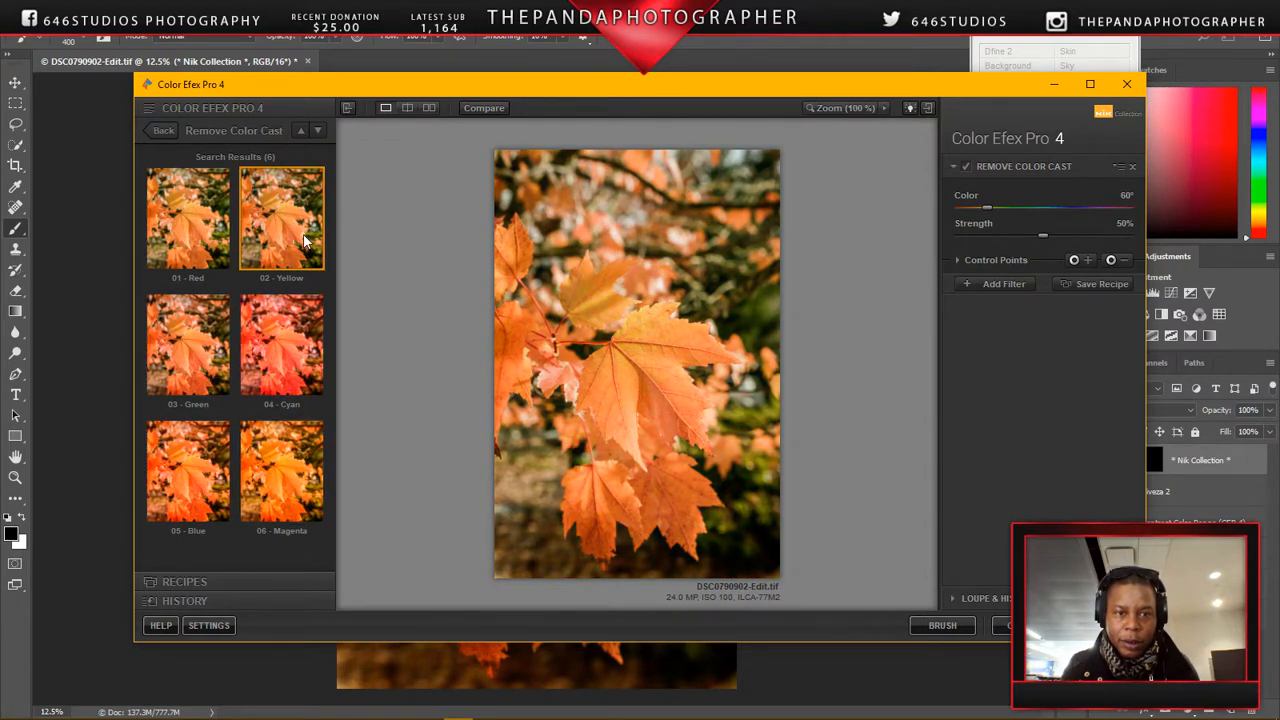
left_click(305, 472)
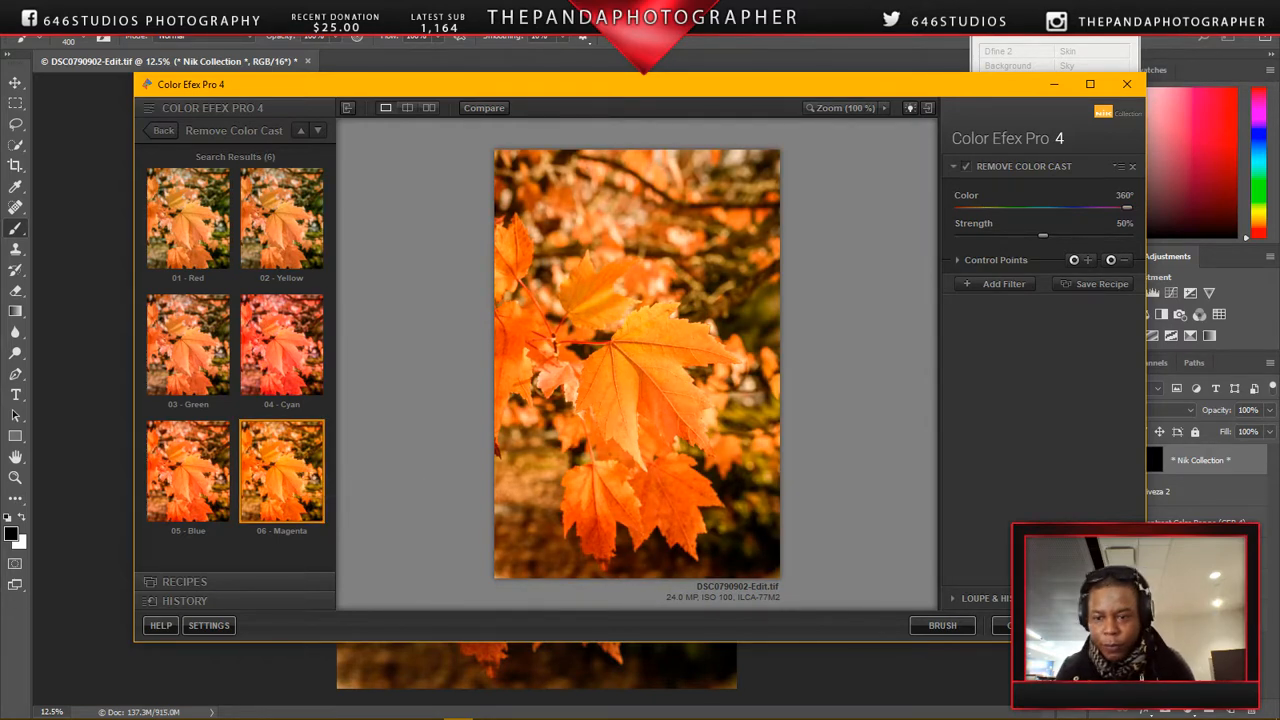
left_click(1103, 625)
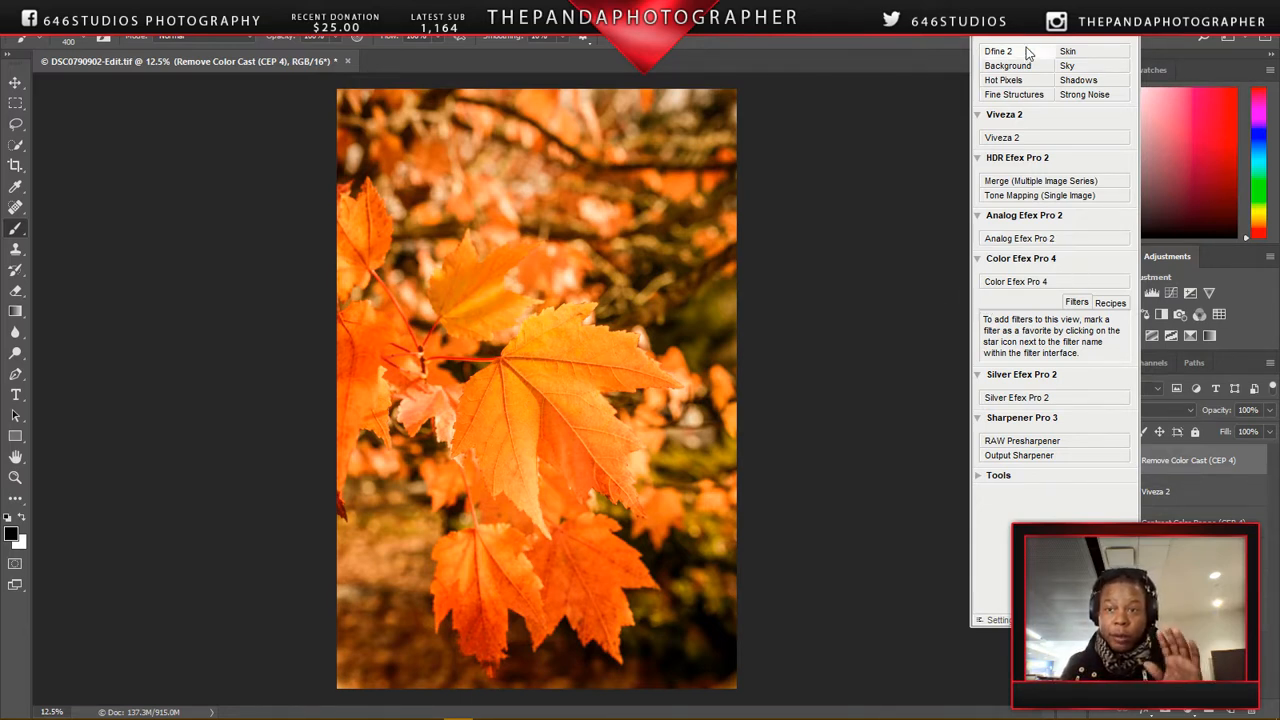
- Move the Selective Tool window aside to check the layer stack beneath it and put it back
left_click_drag(1033, 42, 940, 42)
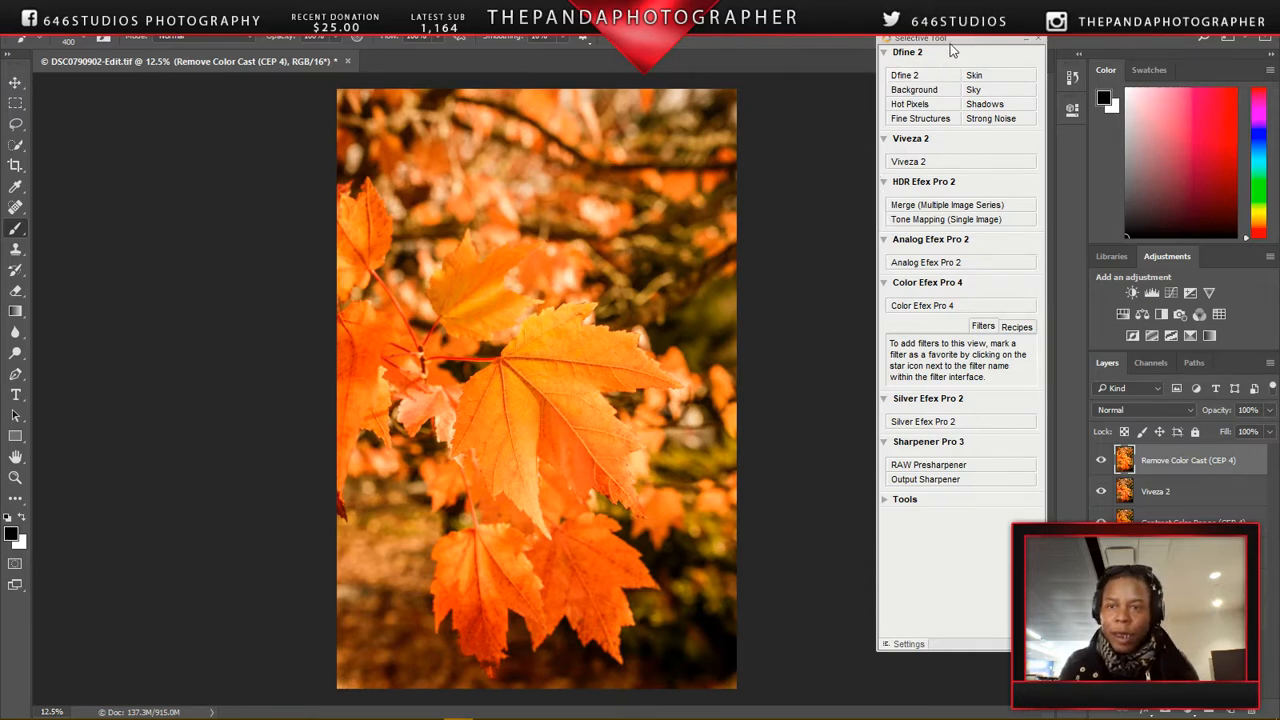
left_click_drag(950, 40, 1066, 6)
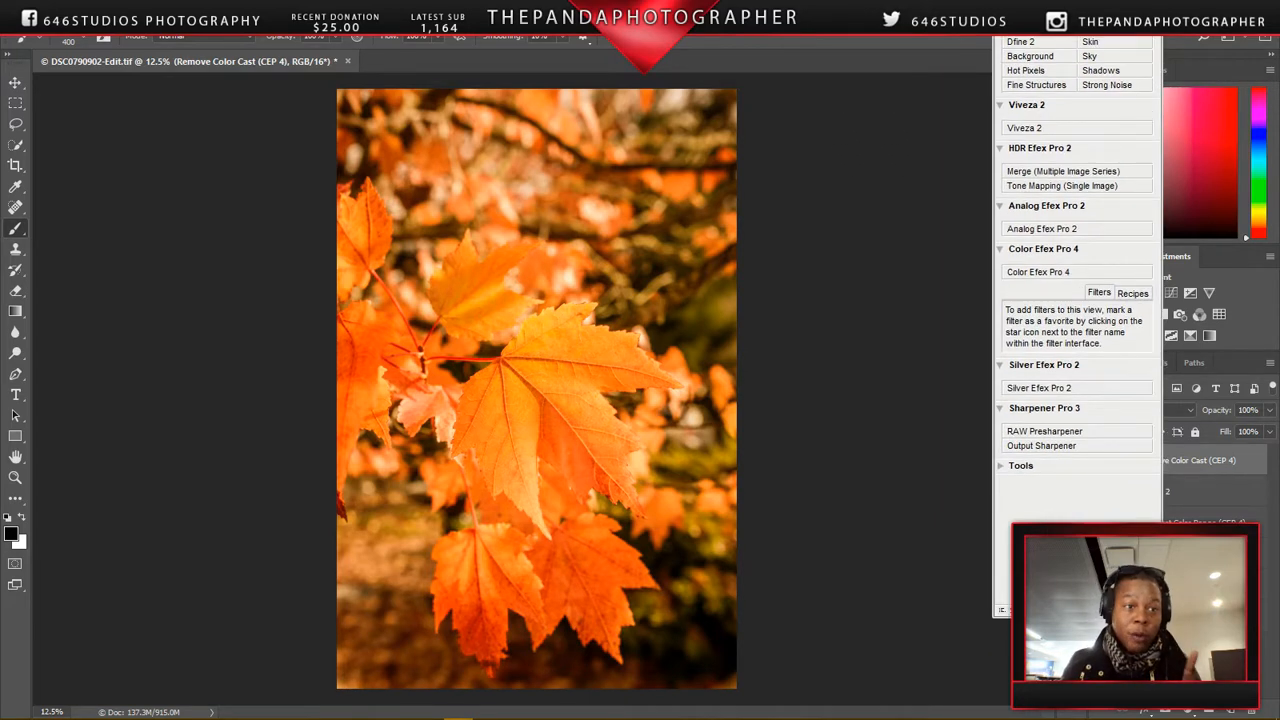
- Set up an Export As of the photo in JPG format, including Copyright and Contact Info metadata
left_click(20, 30)
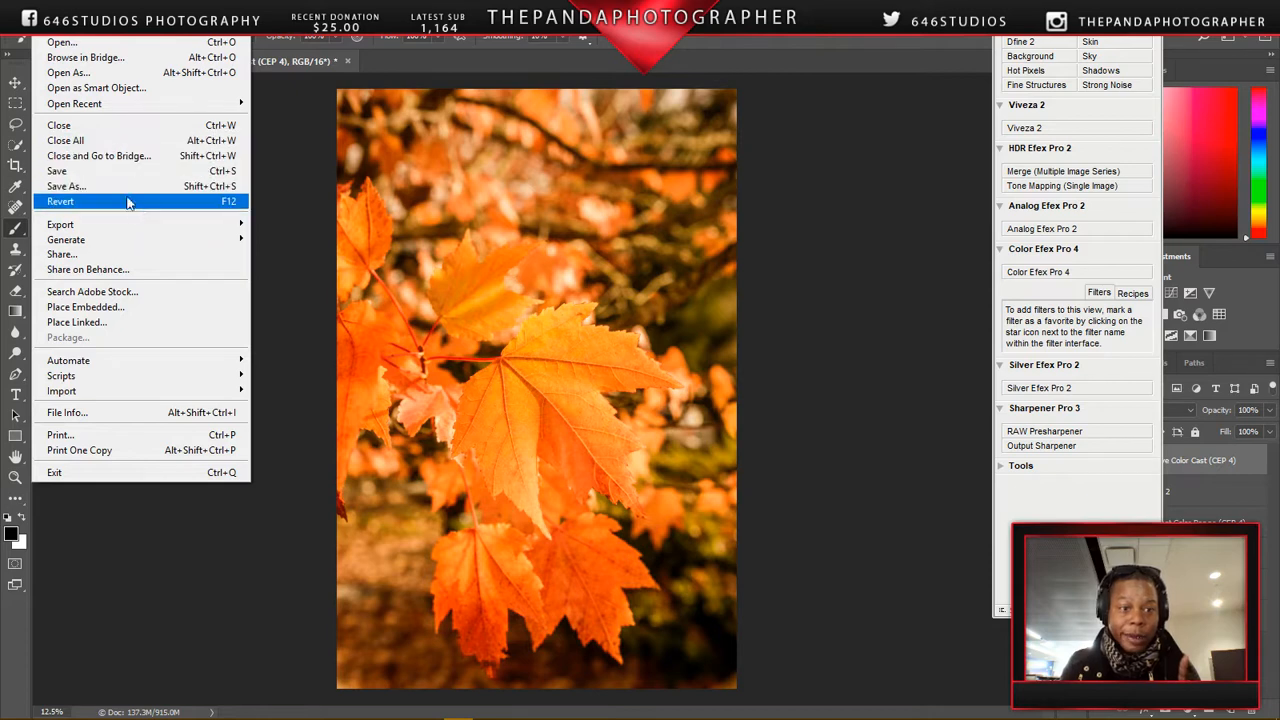
mouse_move(146, 226)
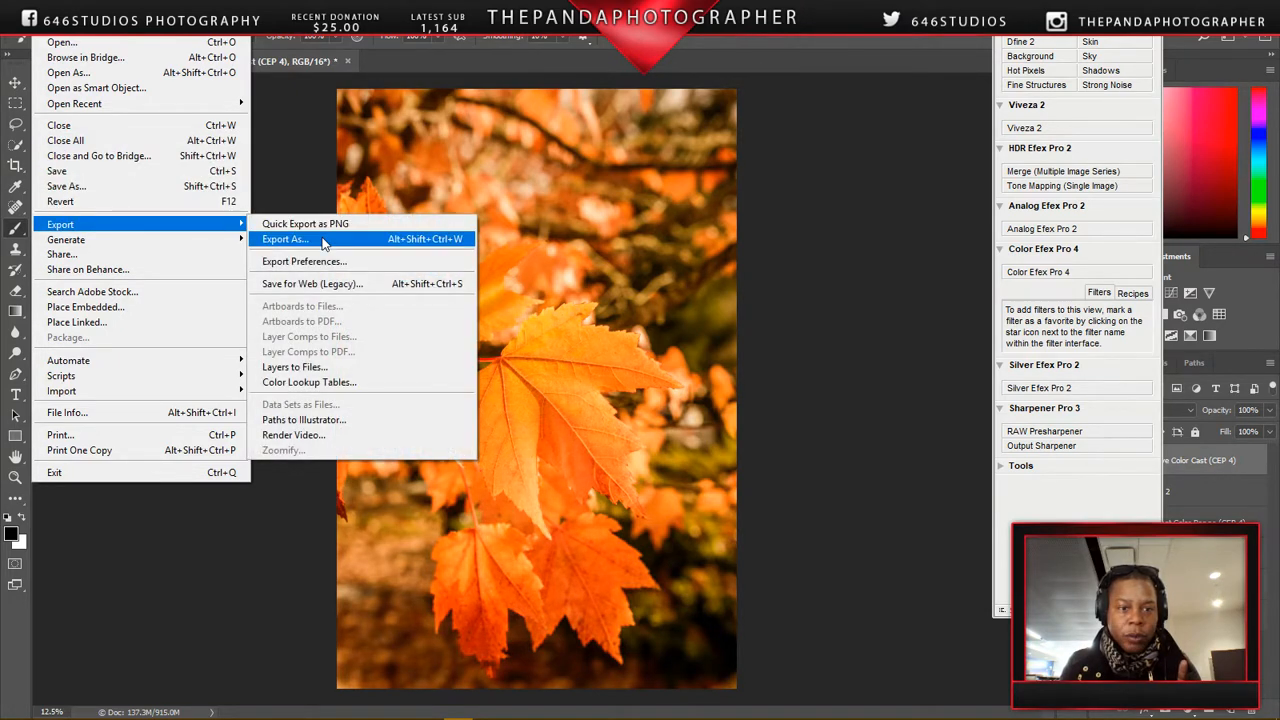
left_click(285, 239)
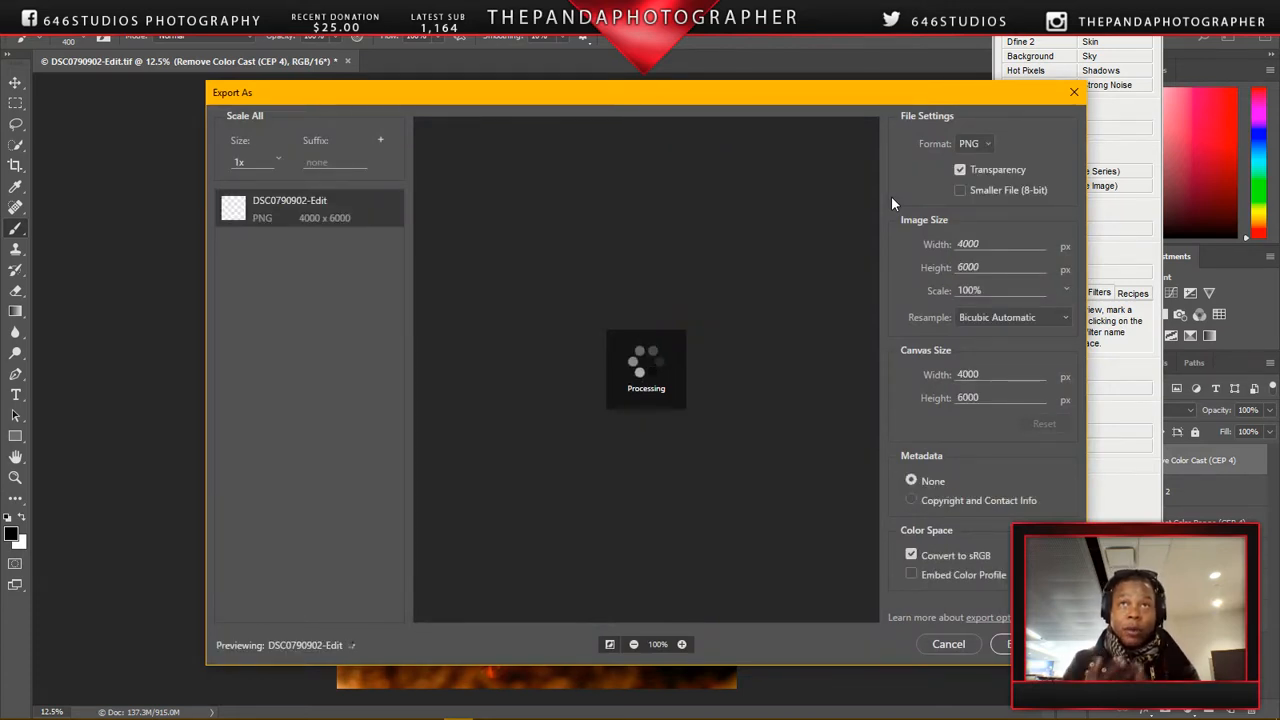
left_click(985, 143)
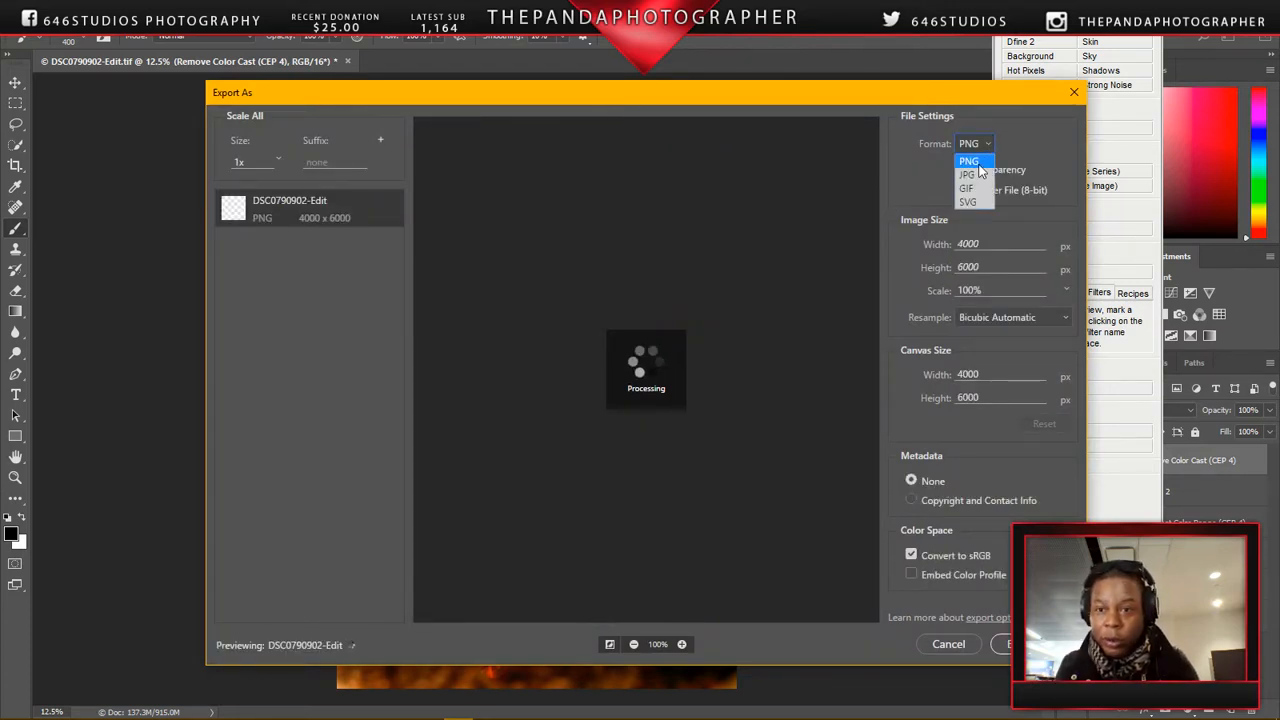
left_click(979, 176)
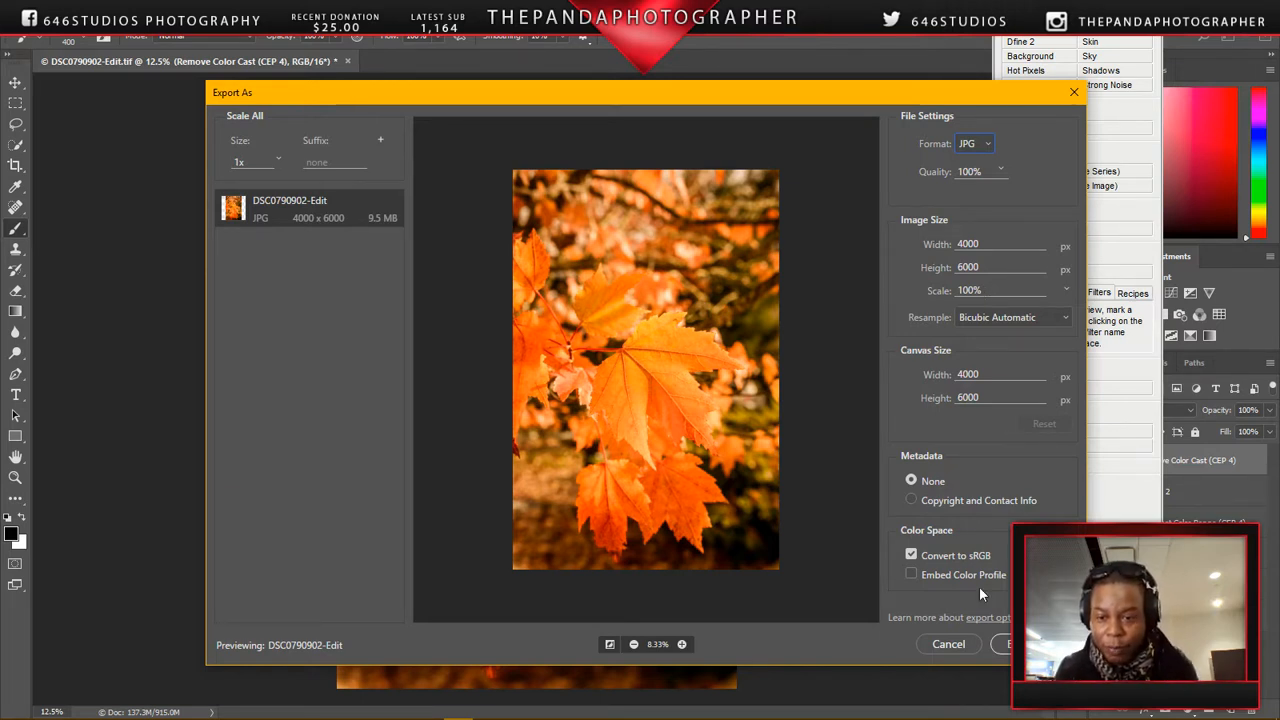
left_click(912, 504)
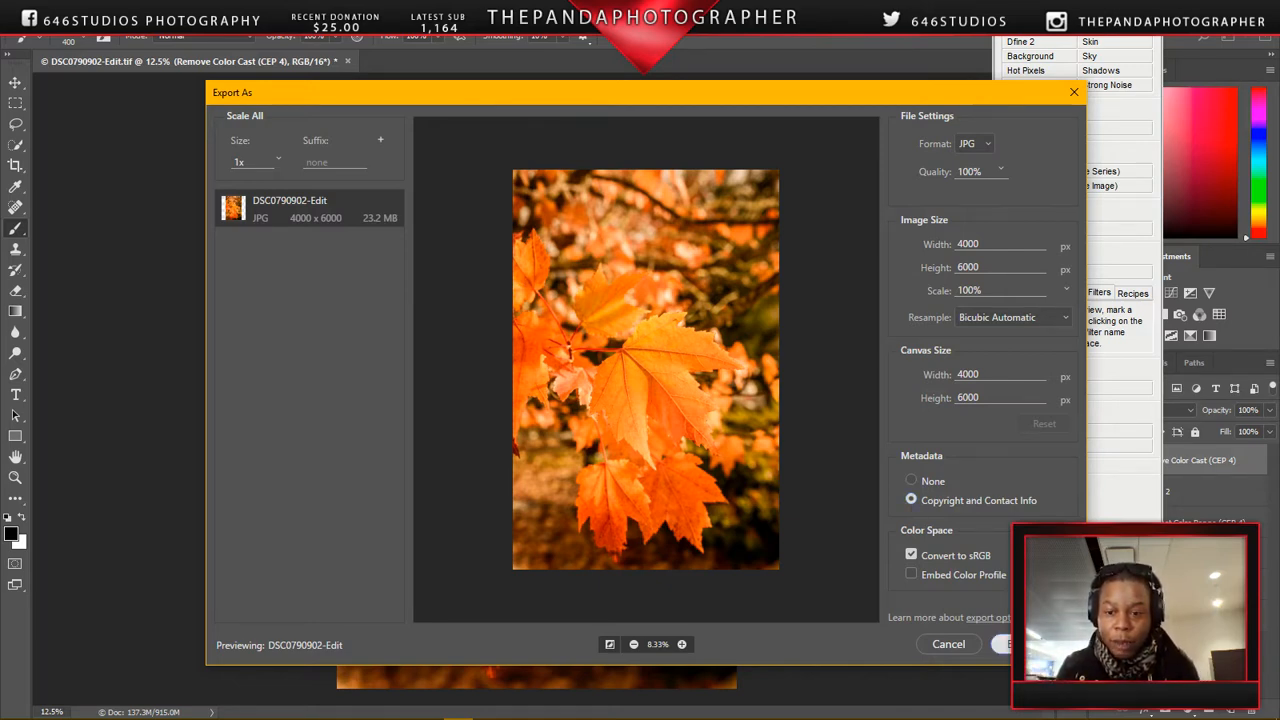
- Continue the full-size JPG export and browse to the Raw Photos folder on the Patriot Drive (D:) as destination
left_click(1004, 644)
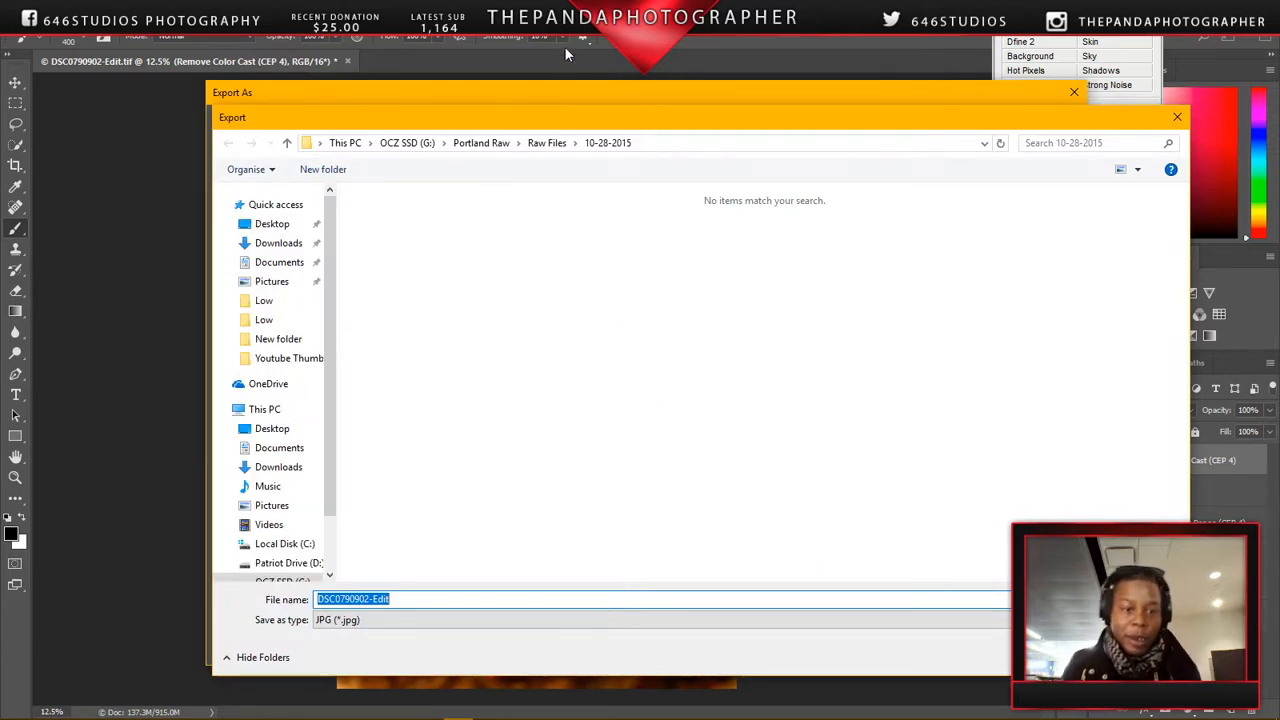
left_click(288, 563)
scroll(420, 380, "down", 8)
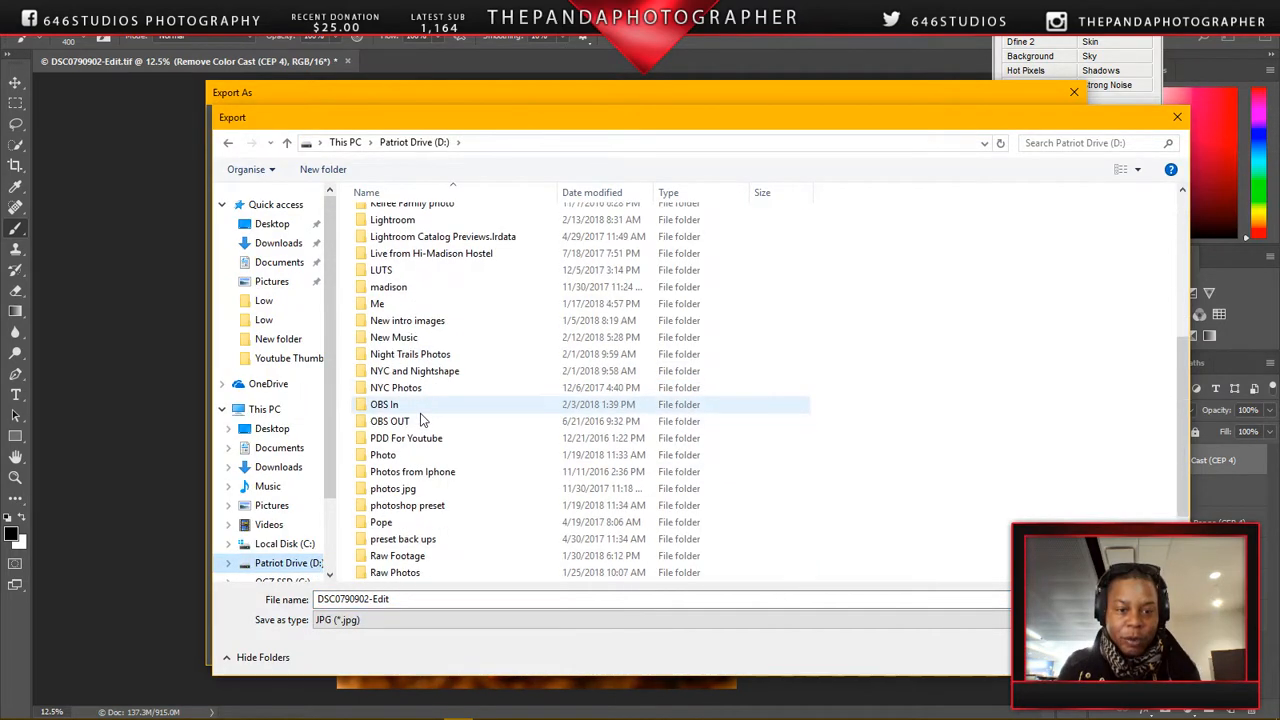
double_click(412, 471)
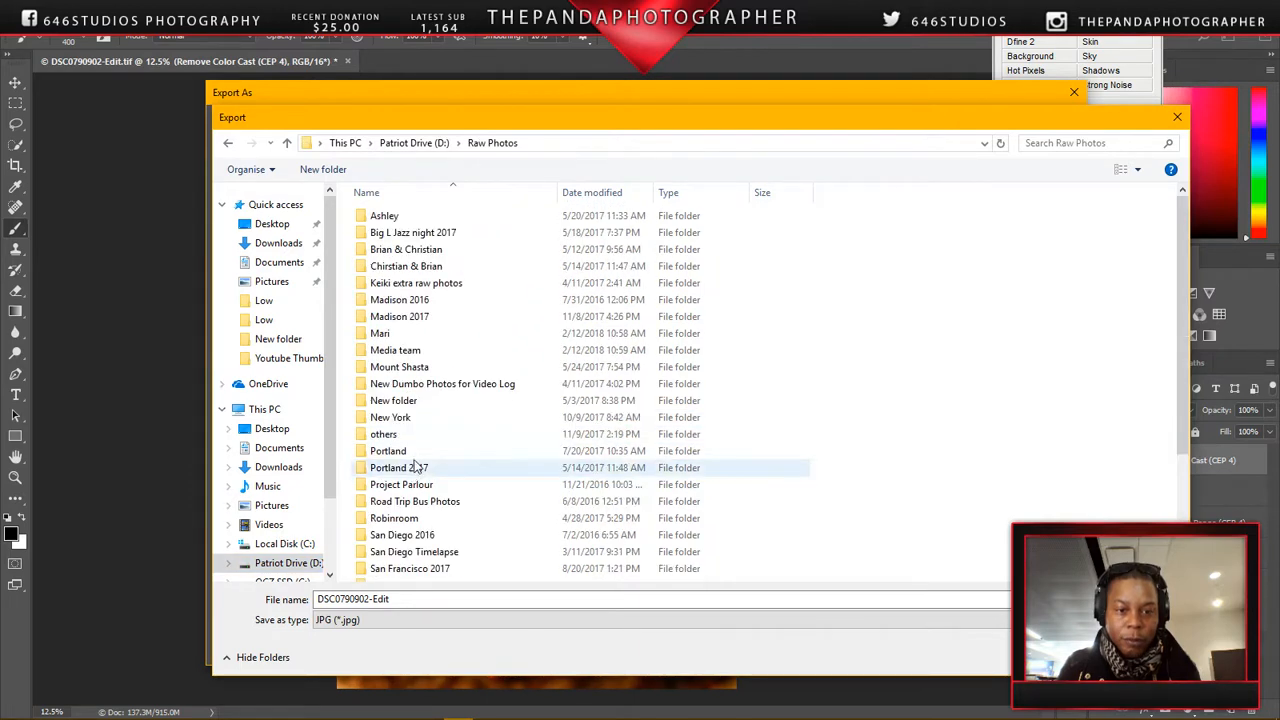
scroll(443, 333, "down", 1)
scroll(447, 340, "down", 3)
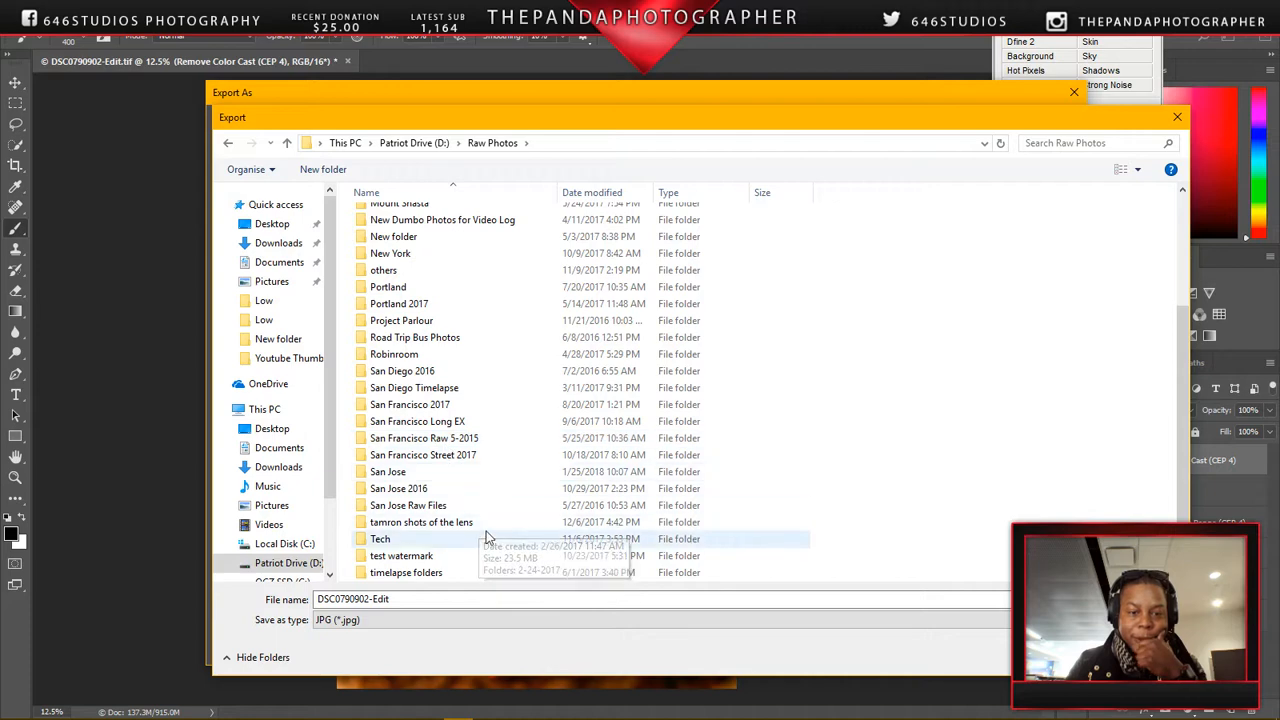
scroll(456, 497, "up", 4)
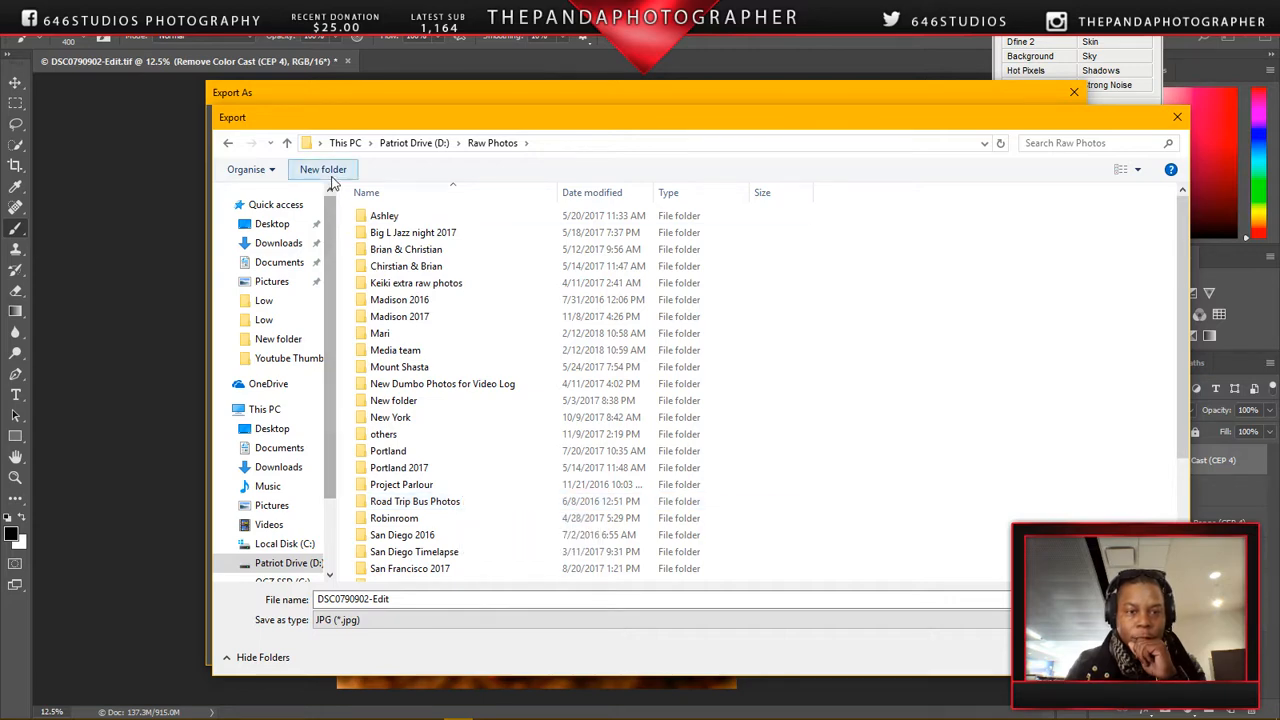
scroll(380, 325, "down", 3)
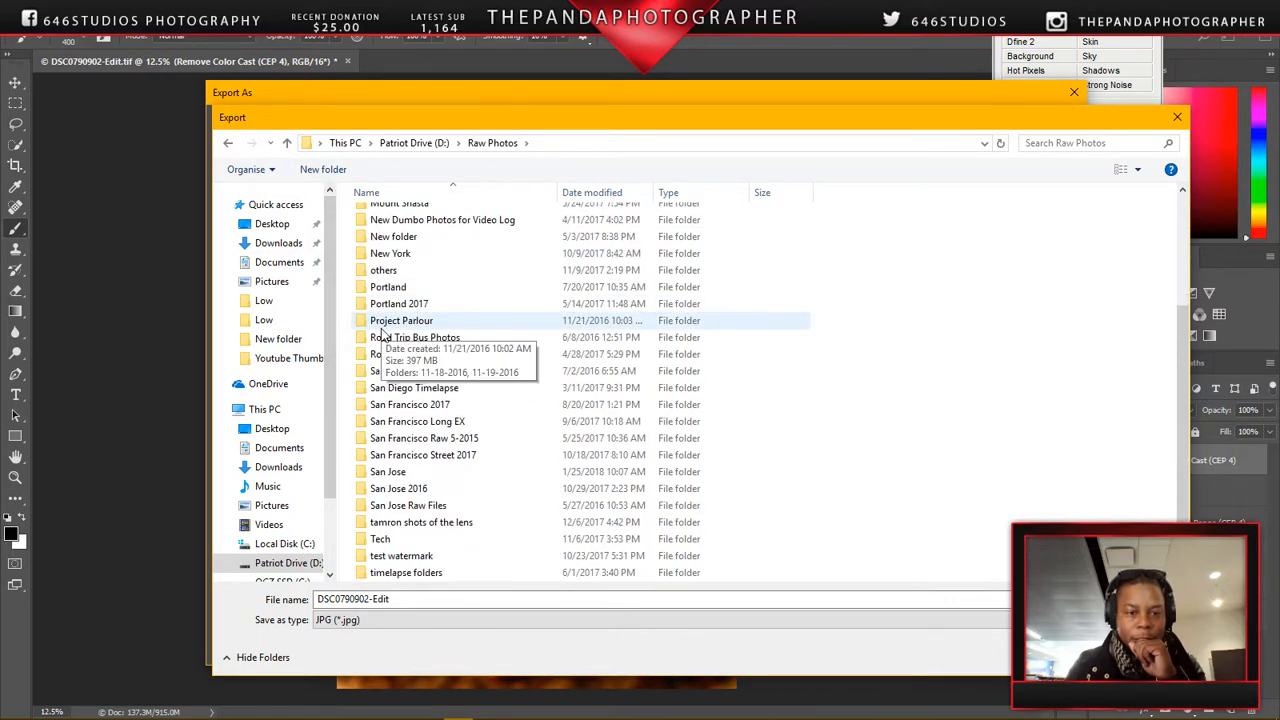
scroll(378, 330, "down", 1)
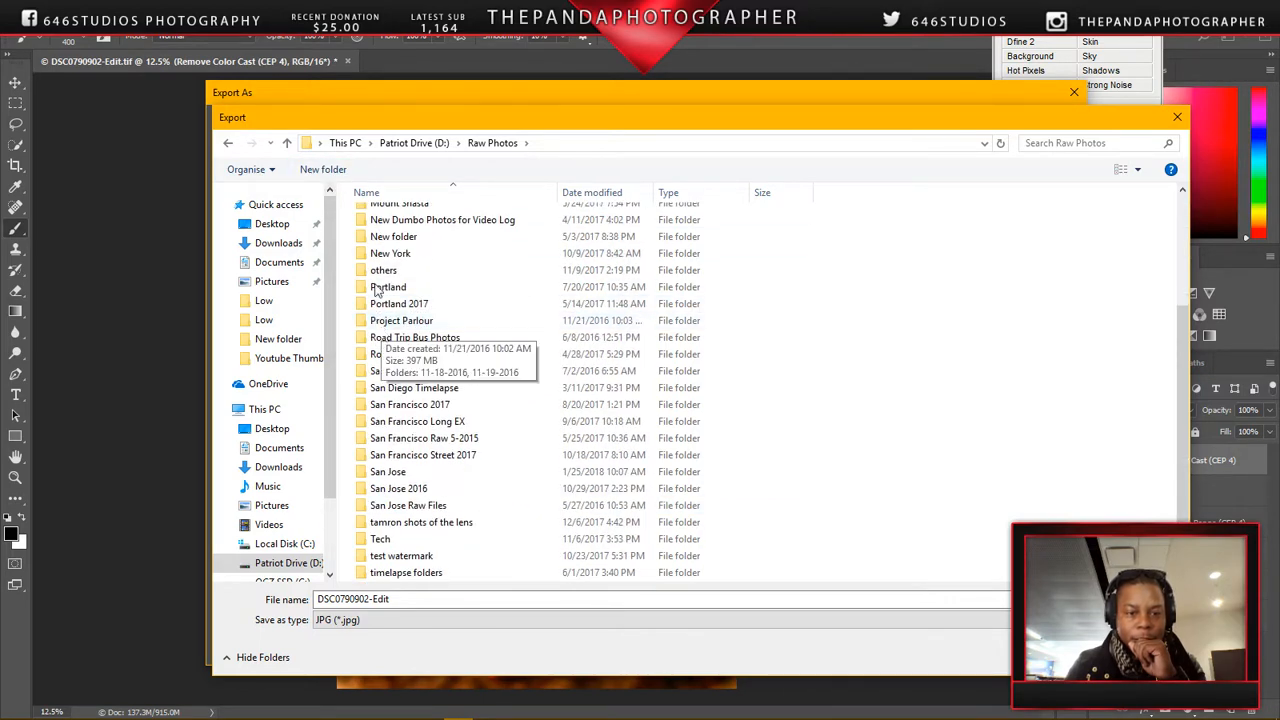
- Create a new folder named Paris inside Raw Photos
left_click(332, 171)
type("pRIS")
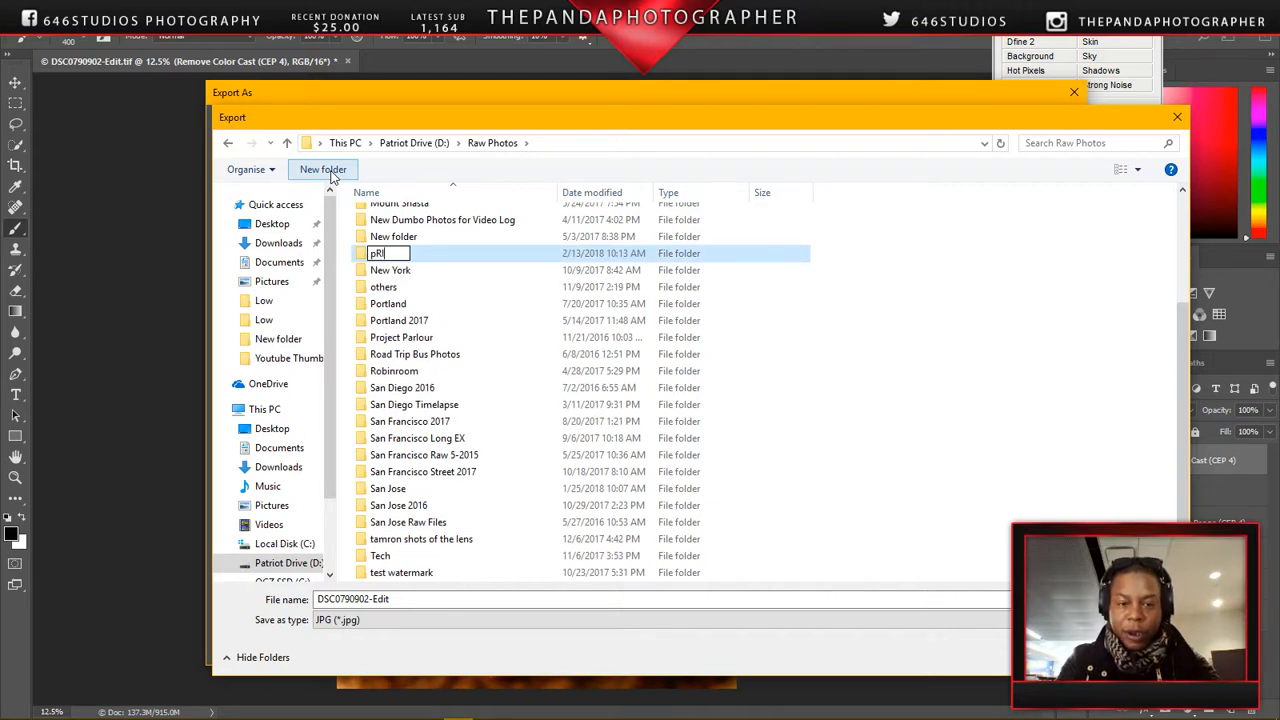
key("BackSpace")
key("BackSpace")
key("BackSpace")
type("ARIS")
key("BackSpace")
key("BackSpace")
key("BackSpace")
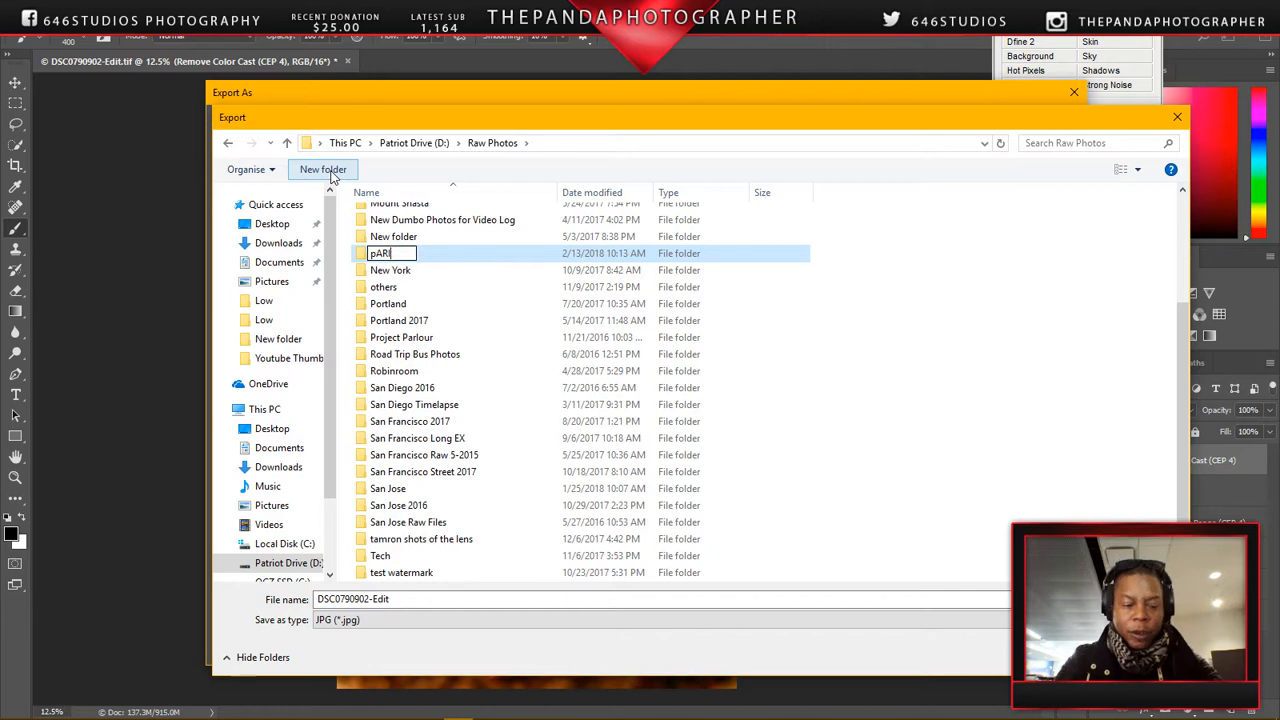
type("Paris")
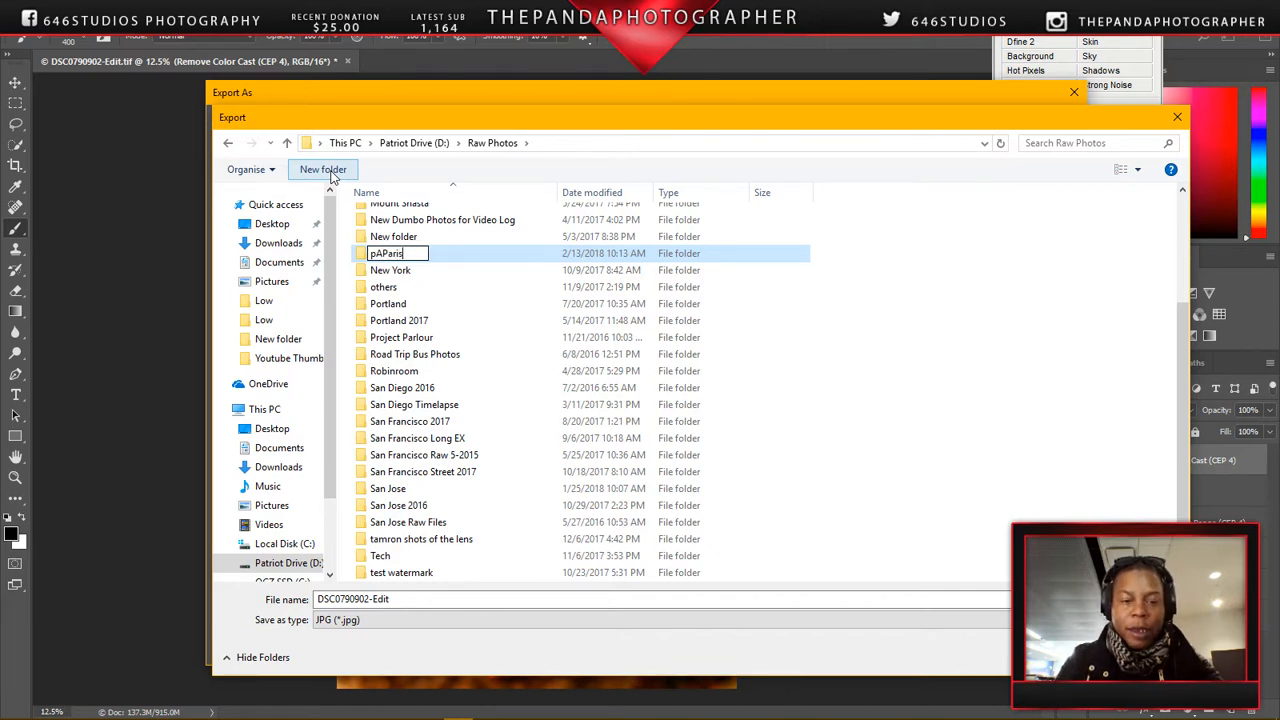
key("BackSpace")
key("BackSpace")
key("BackSpace")
key("BackSpace")
key("BackSpace")
type("Paris")
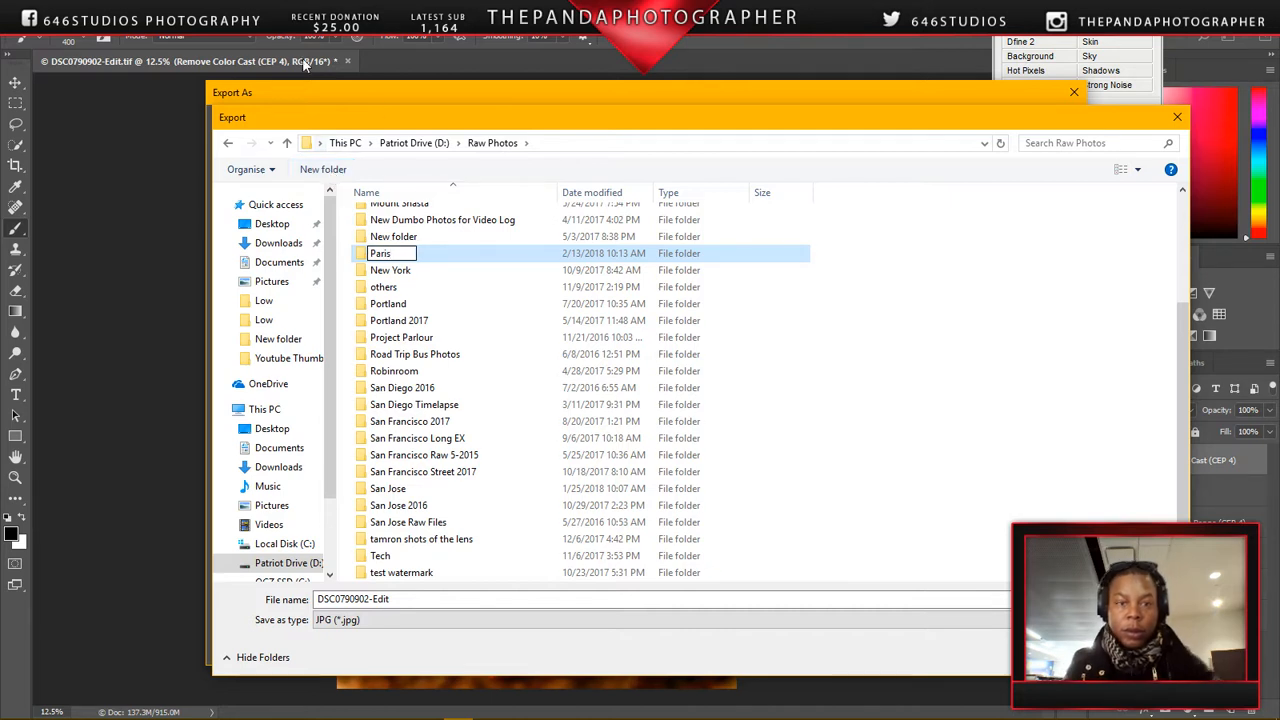
key("Return")
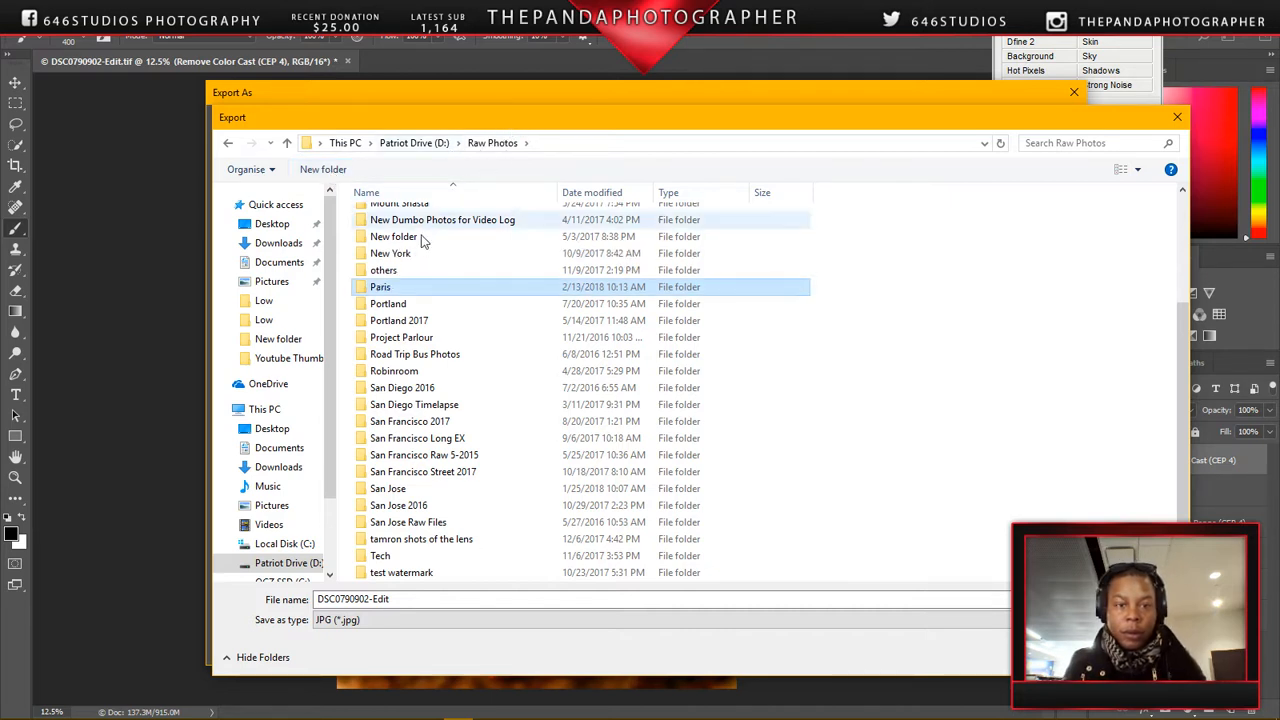
- Open the Paris folder and create two subfolders in it, named High and Low
double_click(404, 303)
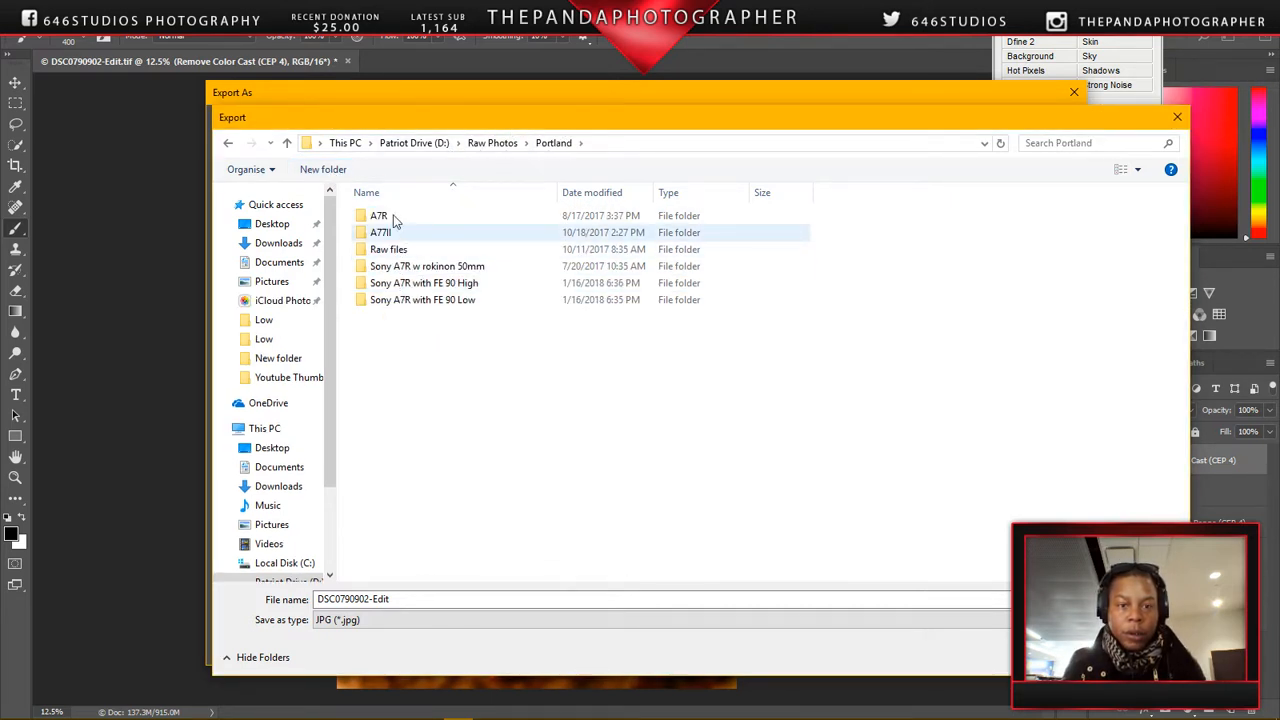
left_click(230, 144)
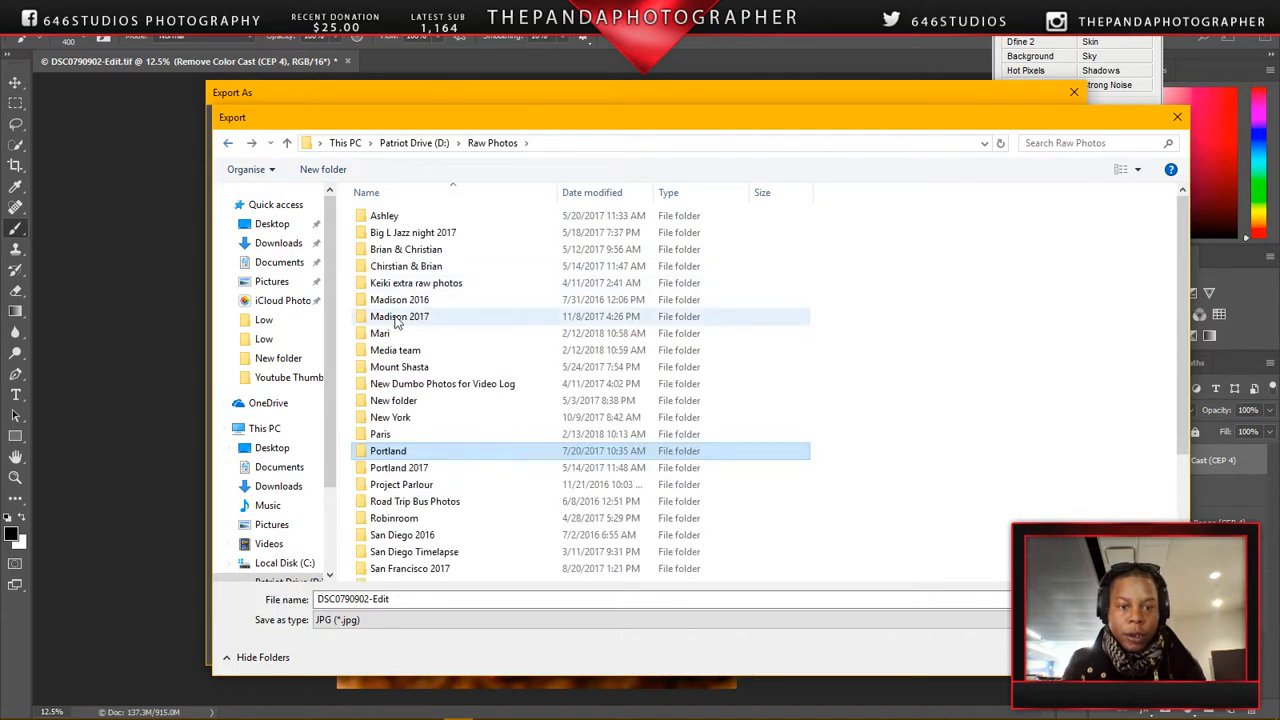
double_click(381, 434)
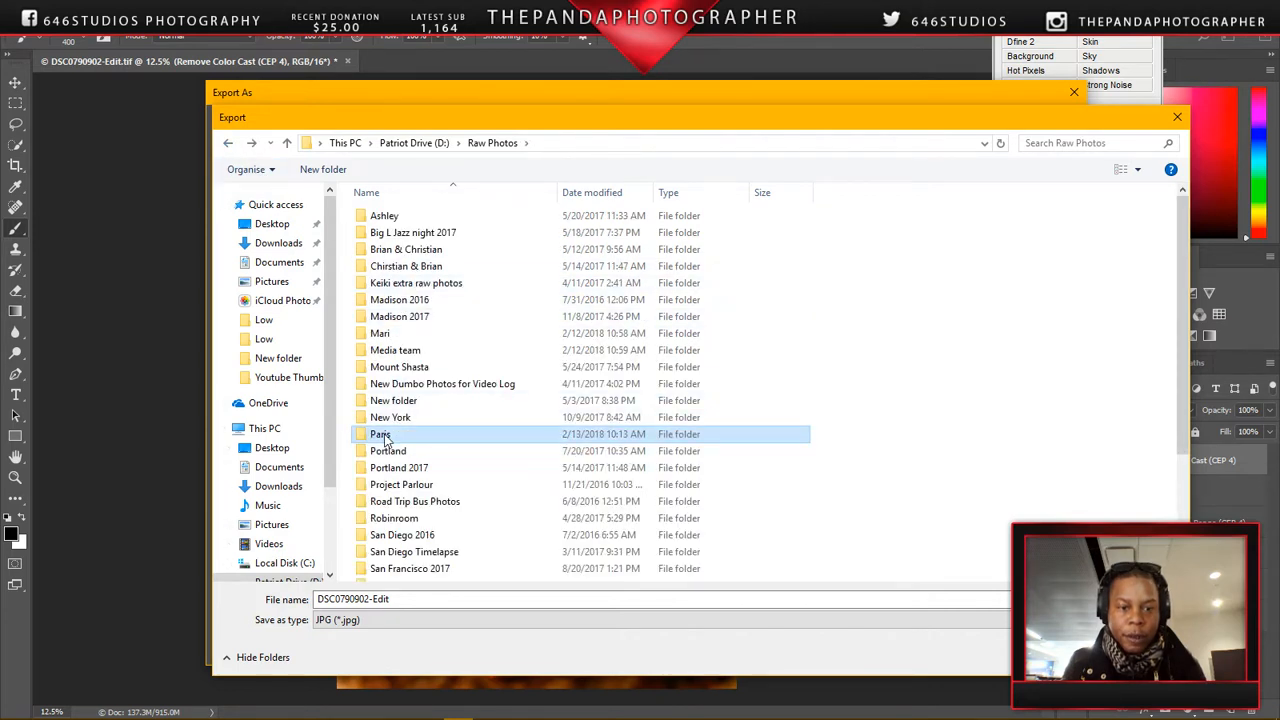
left_click(308, 170)
type("High")
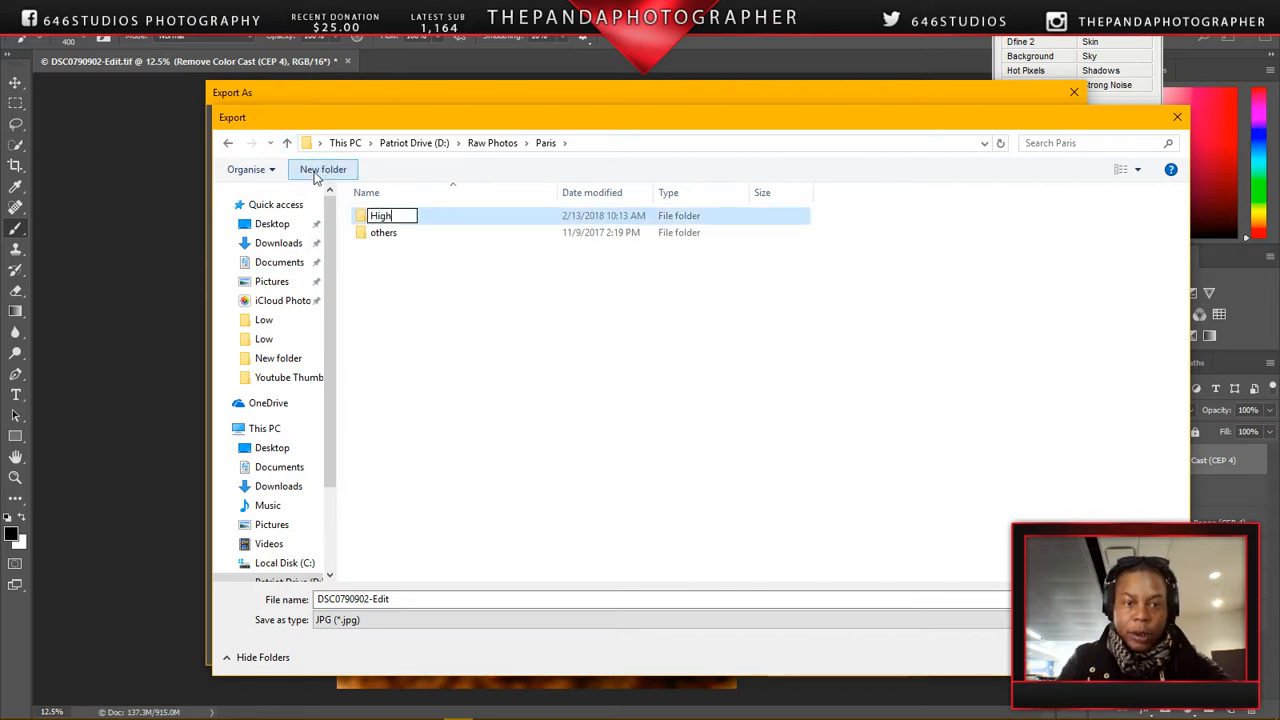
key("Return")
left_click(313, 170)
type("Low")
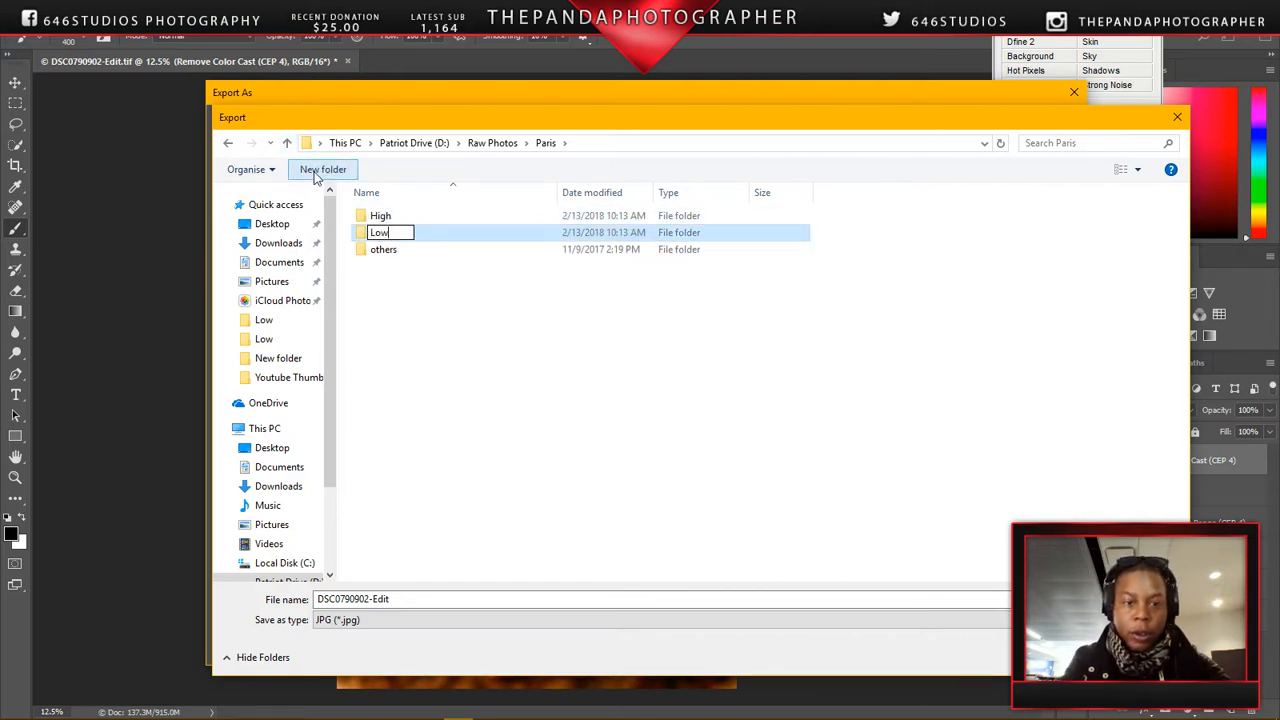
key("Return")
- Save the full-size JPG in the High folder under the file name Autumn Fire
left_click(390, 220)
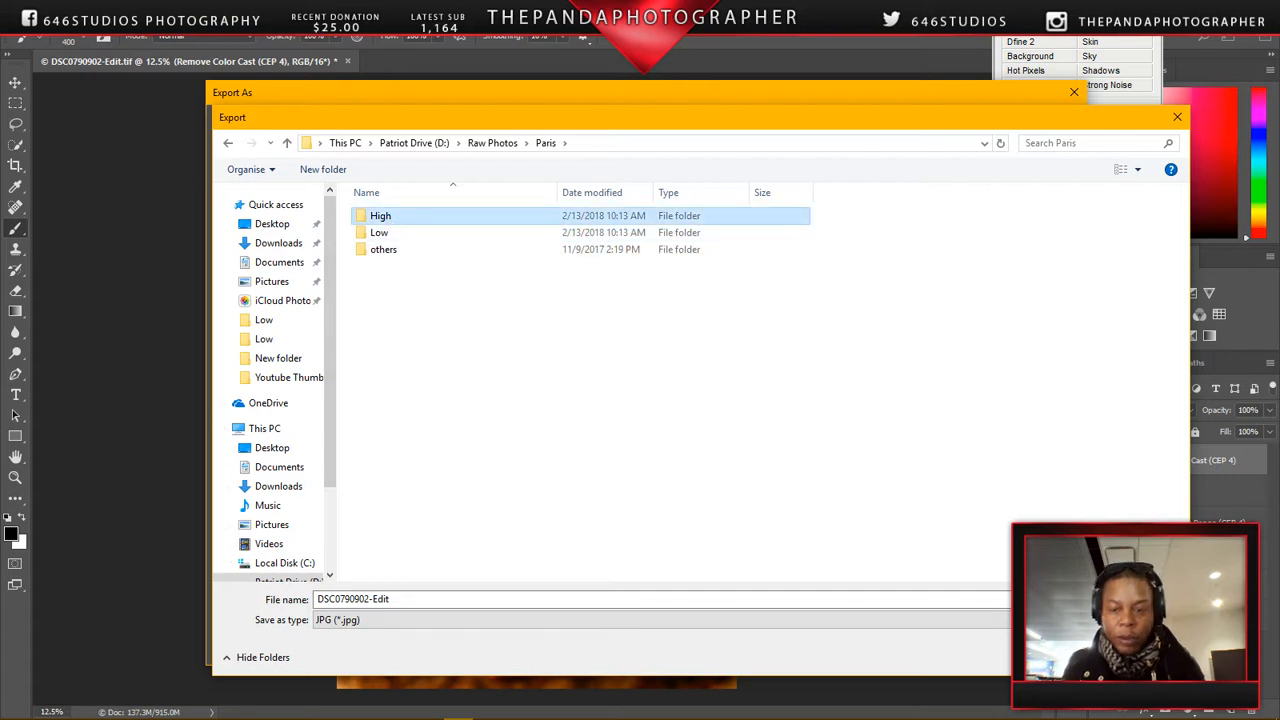
key("Return")
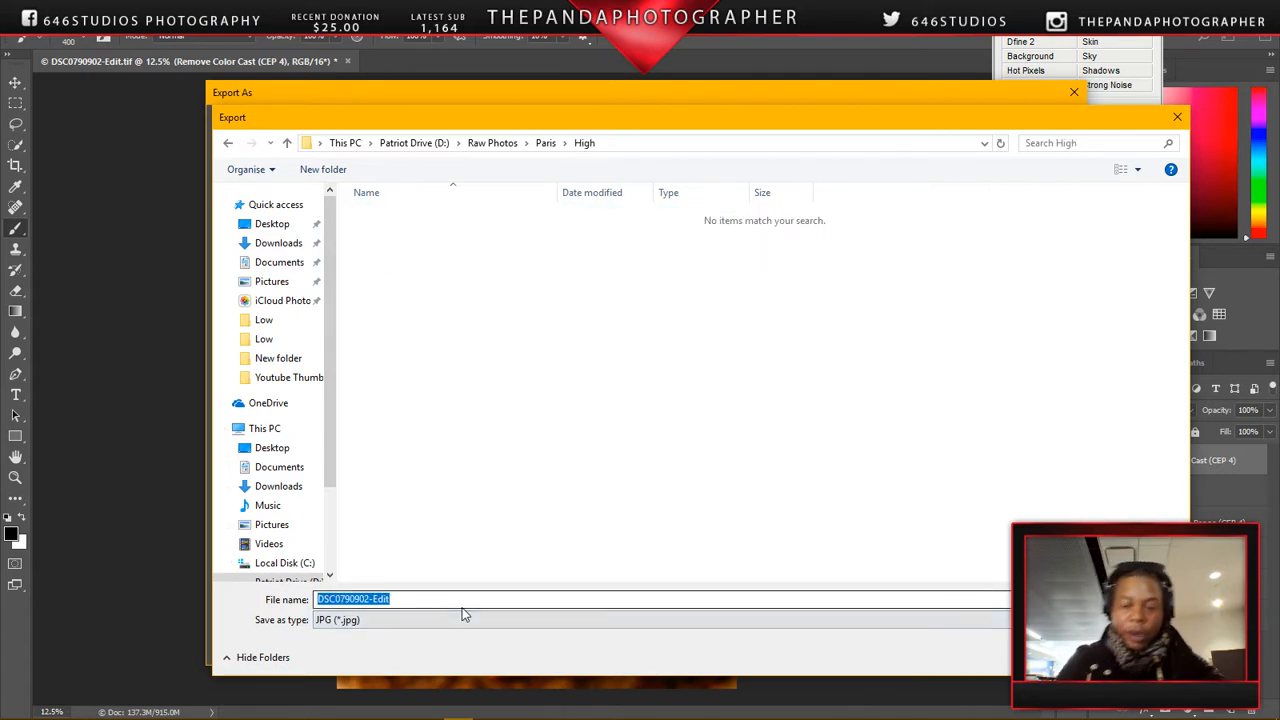
double_click(403, 599)
left_click(396, 599)
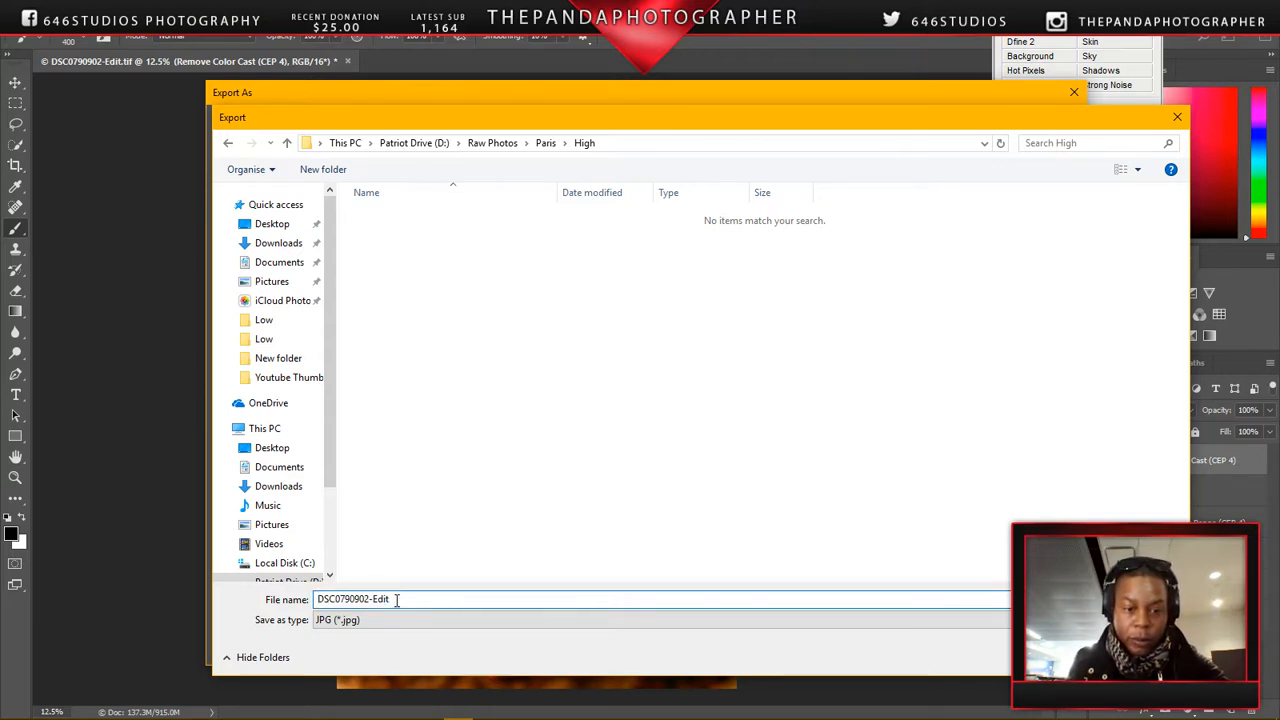
key("BackSpace")
key("BackSpace")
key("BackSpace")
key("BackSpace")
key("BackSpace")
key("BackSpace")
key("BackSpace")
key("BackSpace")
key("BackSpace")
key("BackSpace")
key("BackSpace")
key("BackSpace")
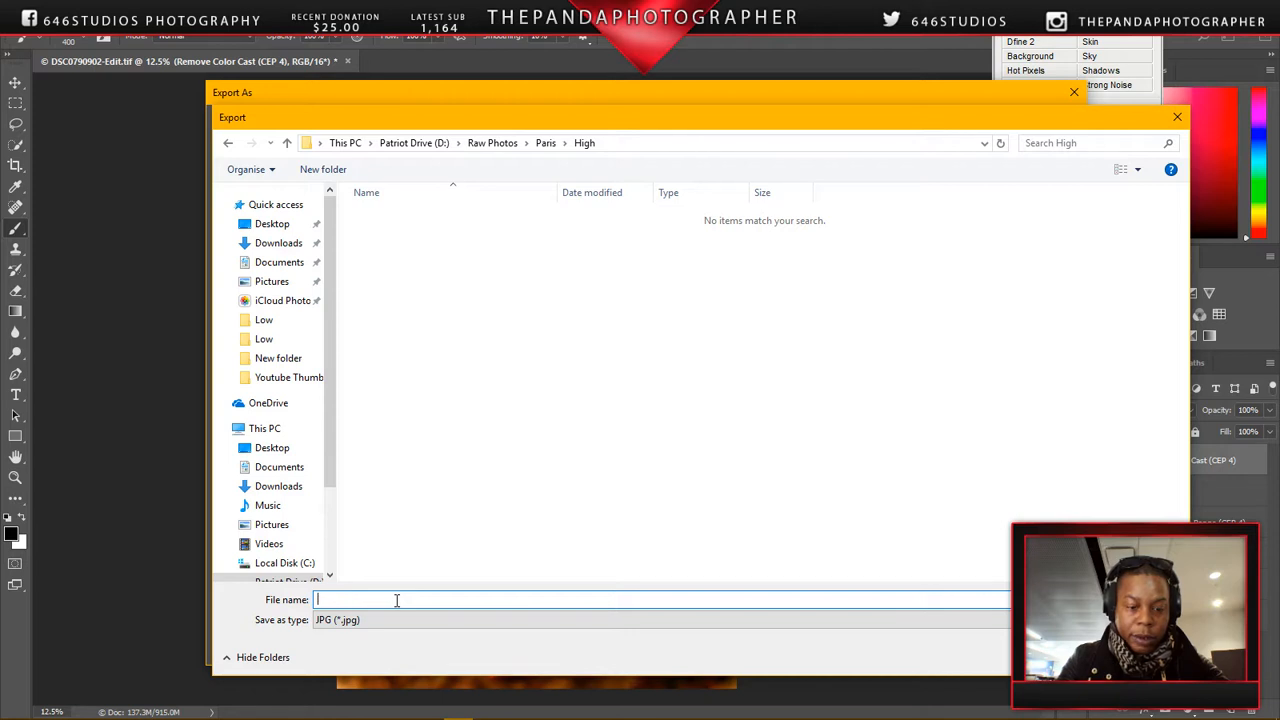
type("Autumn Fire")
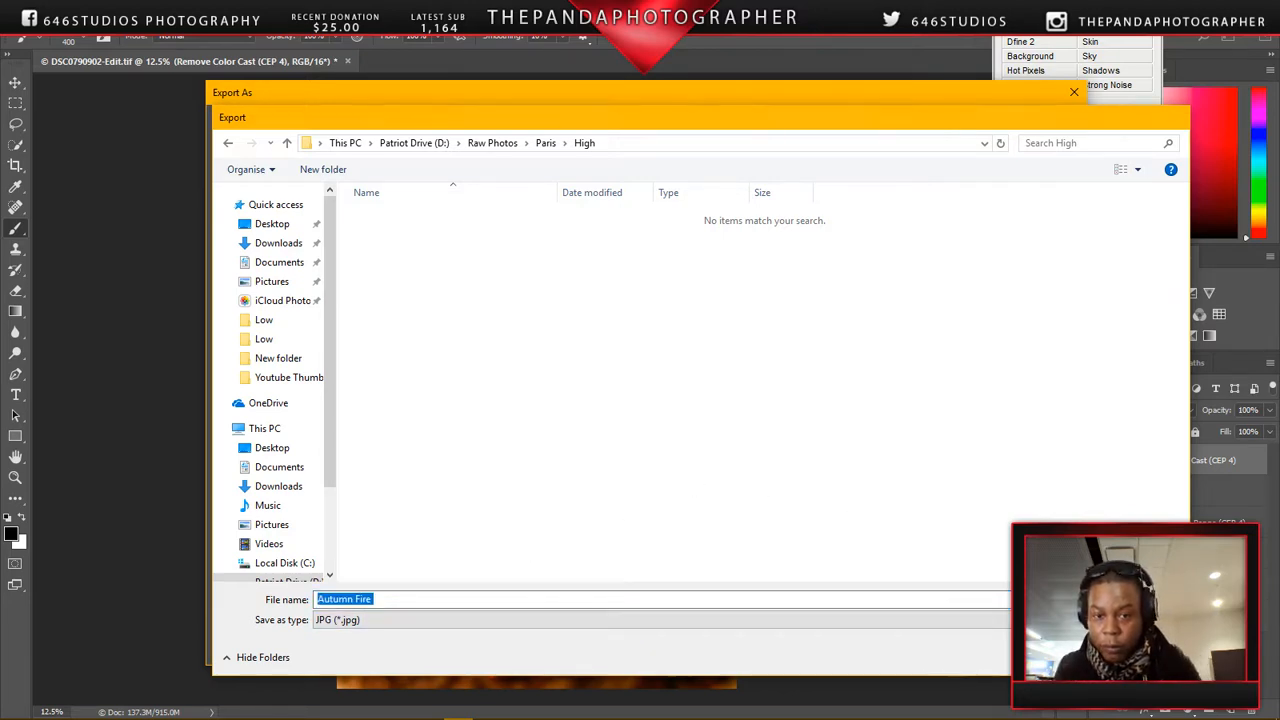
key("Return")
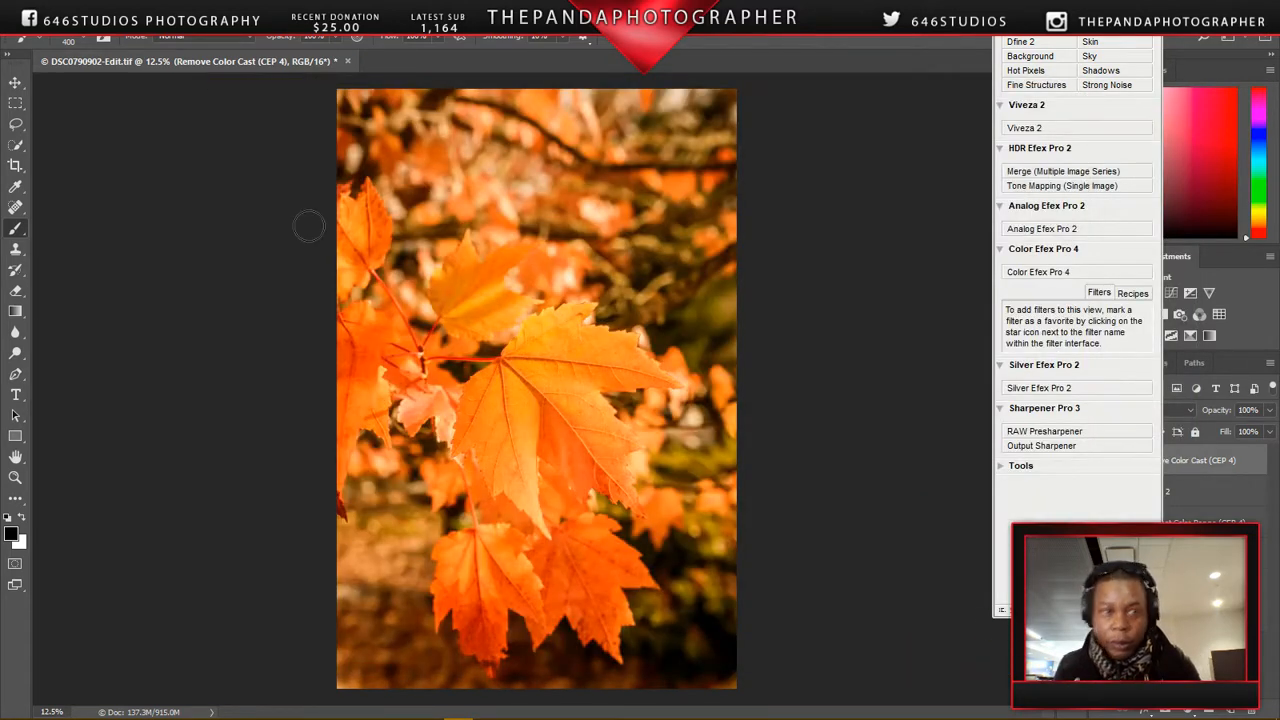
- Set up a second Export As of the photo with the image height reduced to 2048 px
left_click(45, 12)
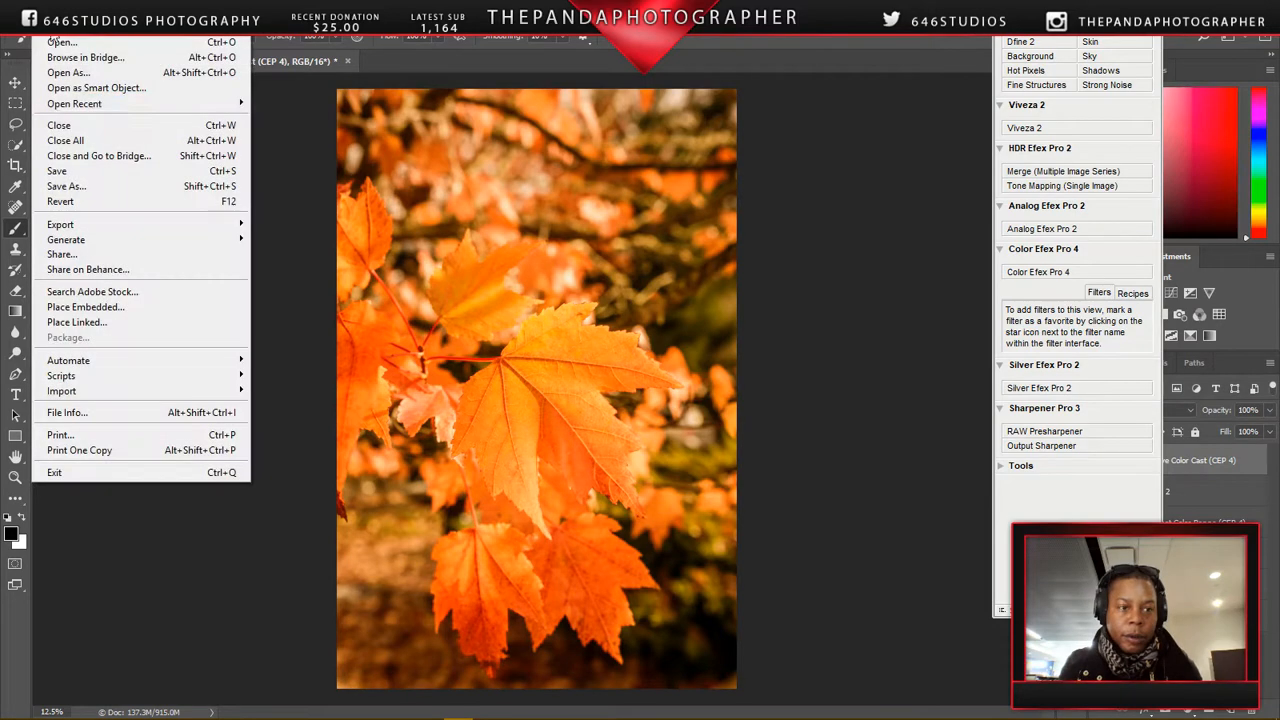
mouse_move(137, 224)
left_click(285, 239)
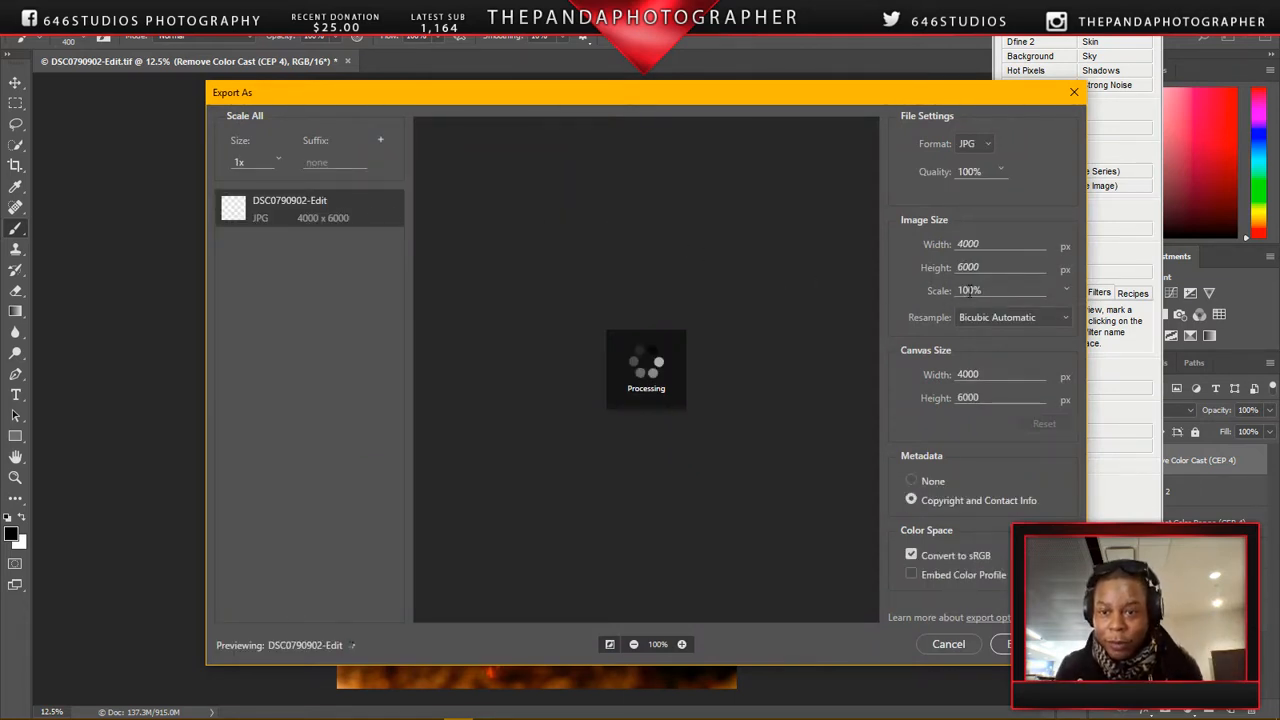
left_click(981, 268)
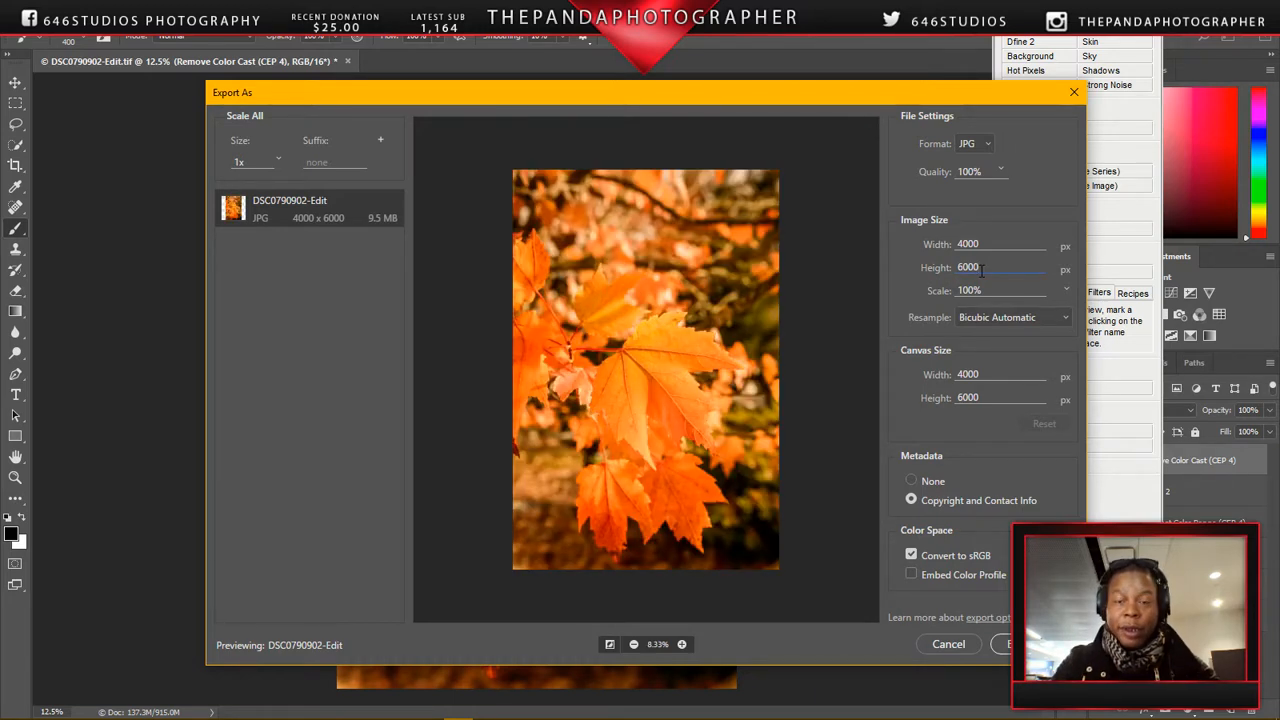
key("BackSpace")
key("BackSpace")
key("BackSpace")
key("BackSpace")
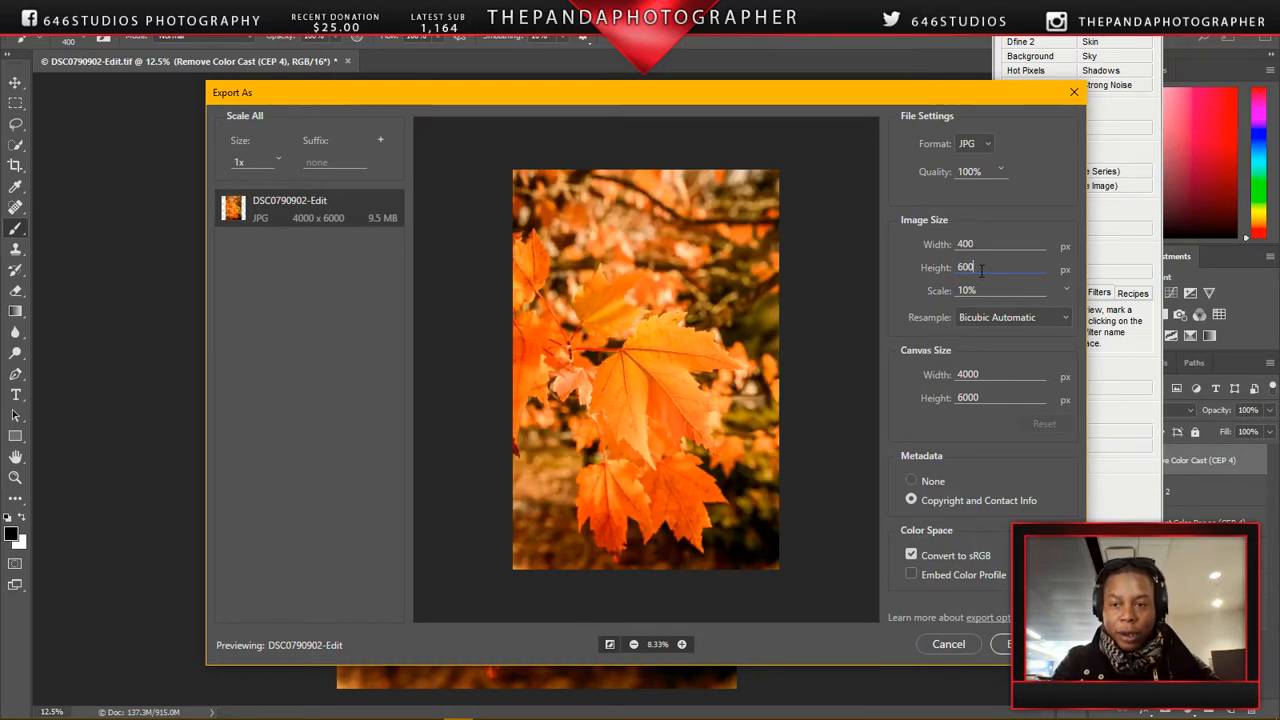
type("20")
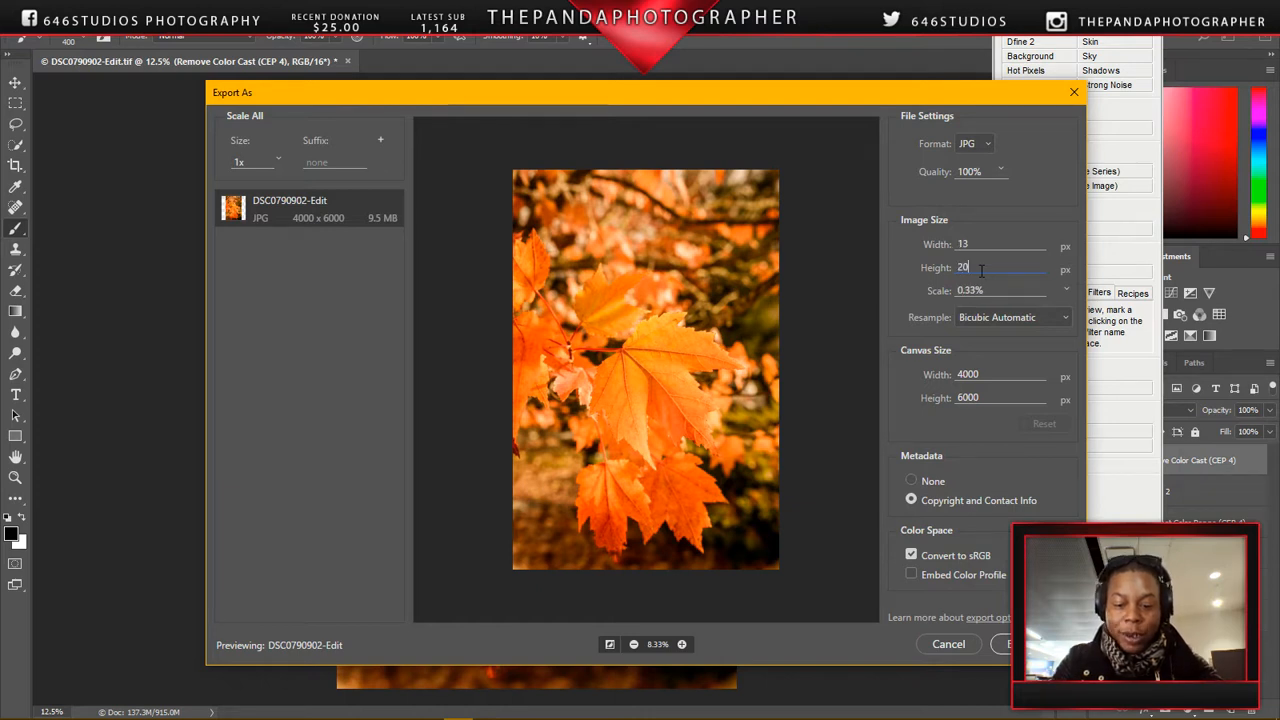
type("48")
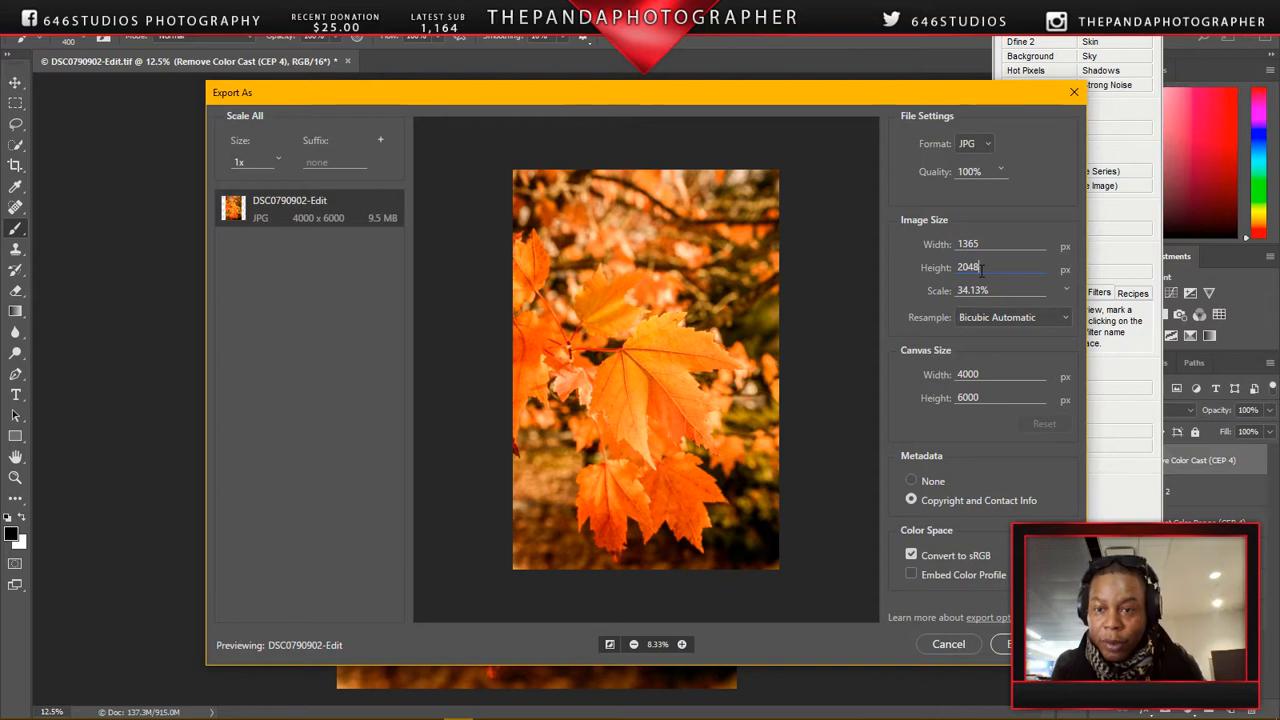
left_click(1009, 437)
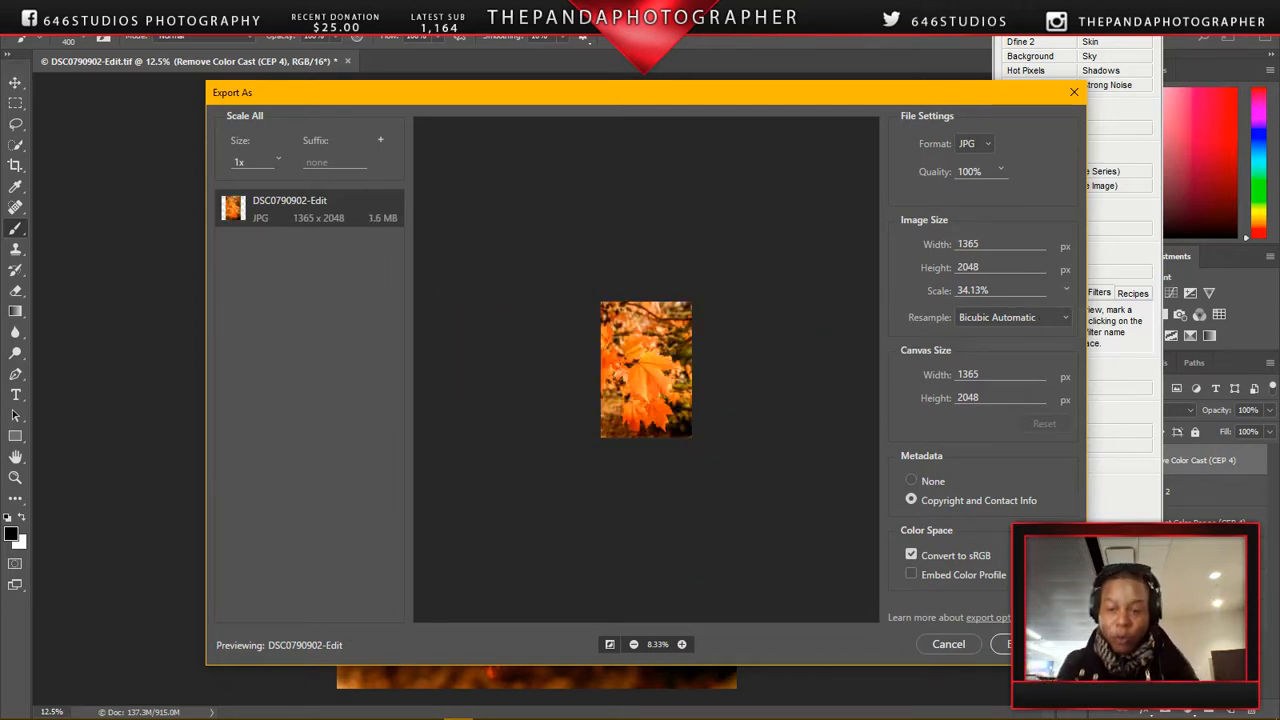
- Export the reduced JPG as Autumn Fire into the Low folder under Raw Photos > Paris on the Patriot Drive (D:)
left_click(1002, 644)
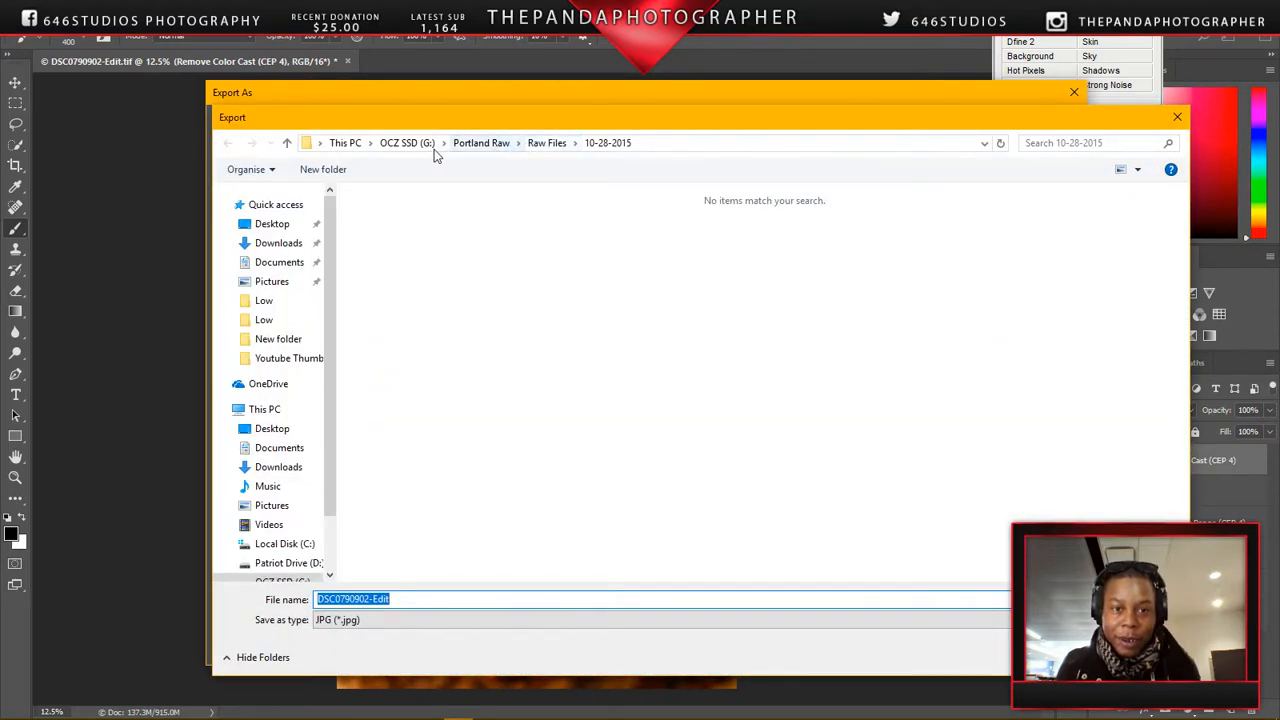
left_click(314, 565)
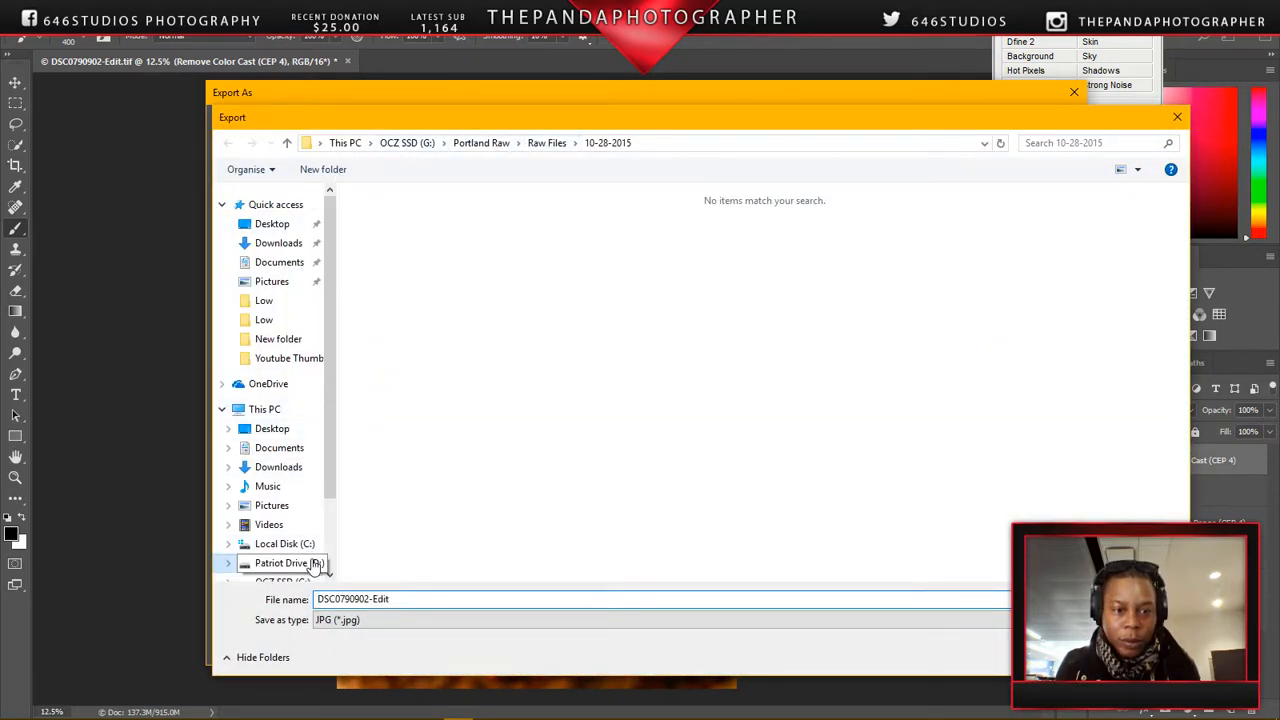
scroll(400, 420, "down", 8)
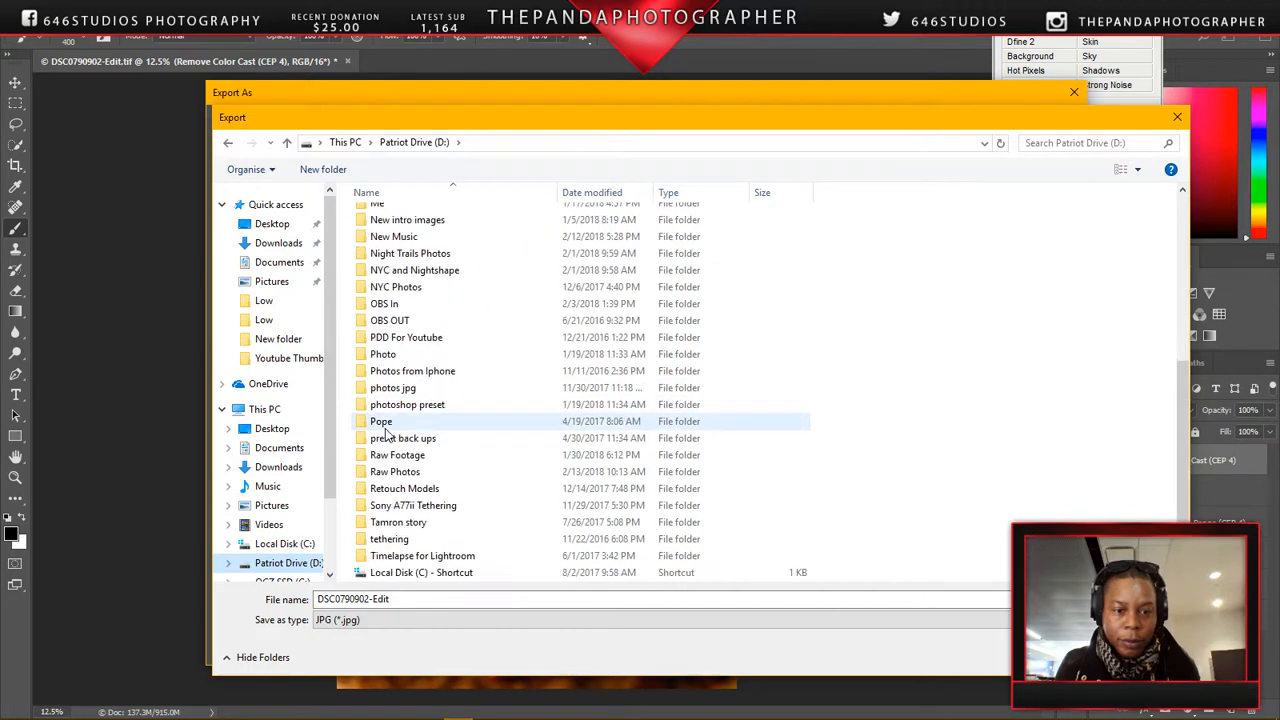
double_click(396, 473)
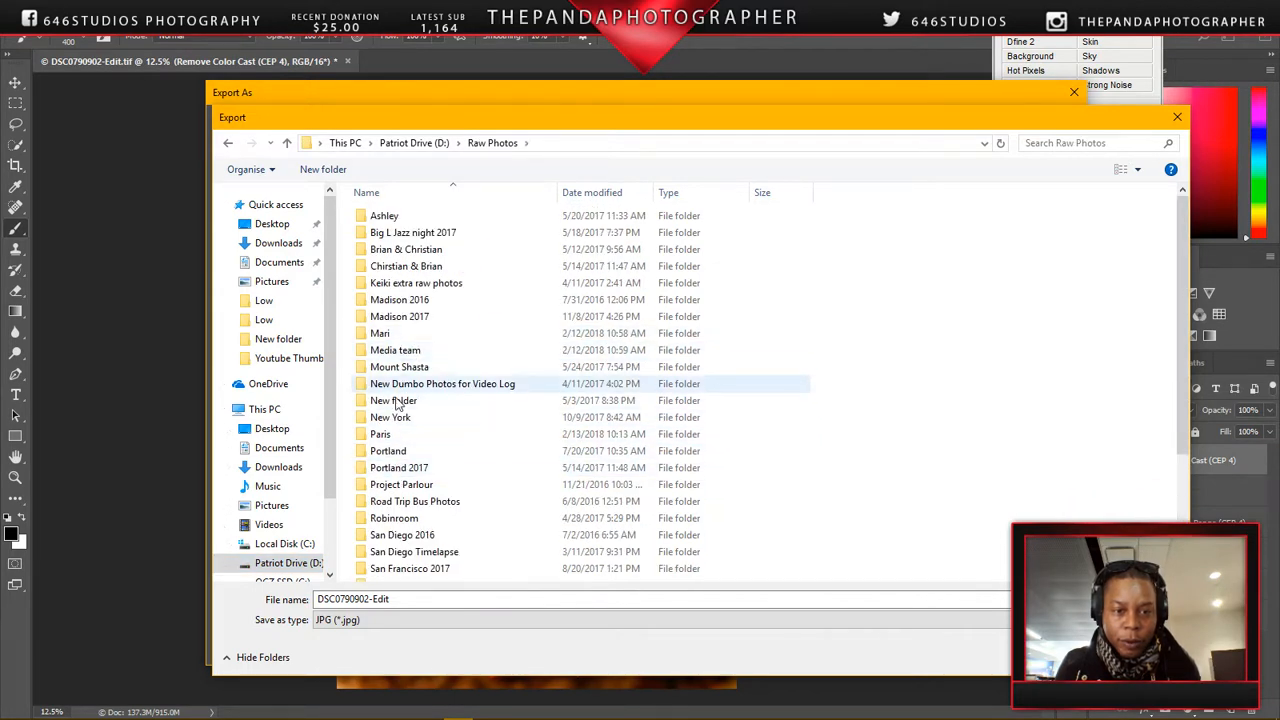
double_click(380, 437)
double_click(398, 233)
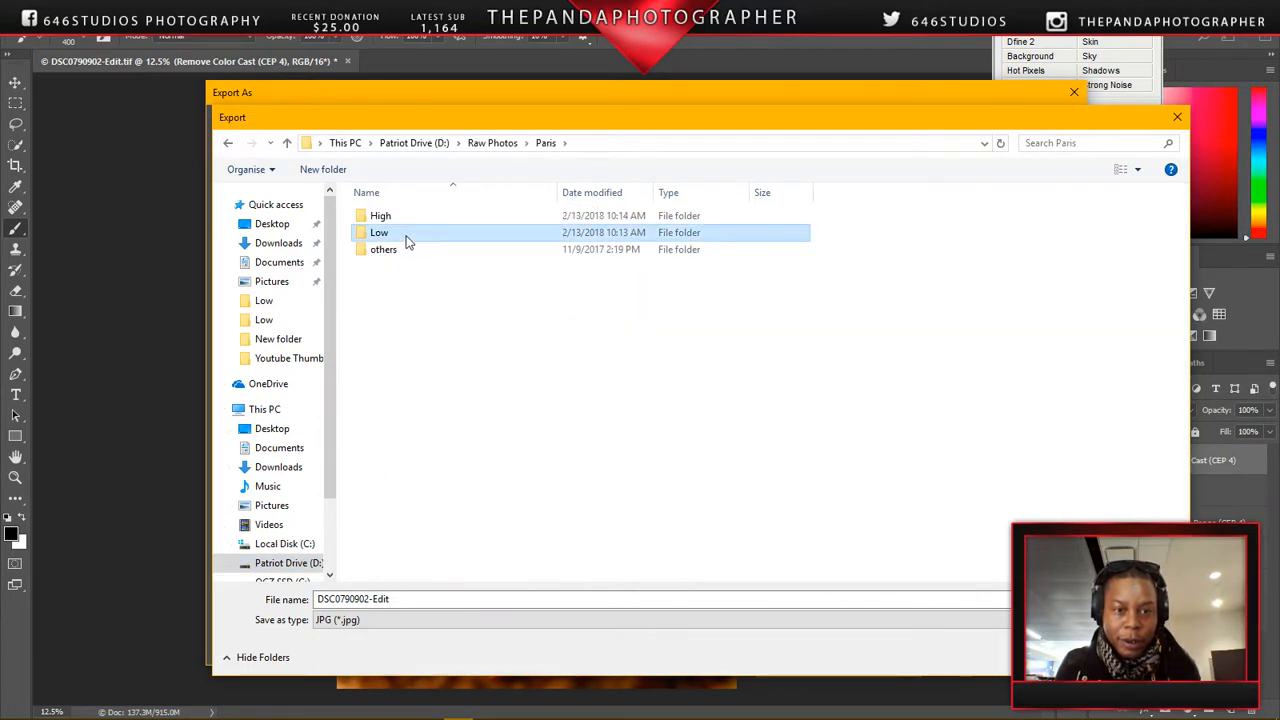
double_click(368, 598)
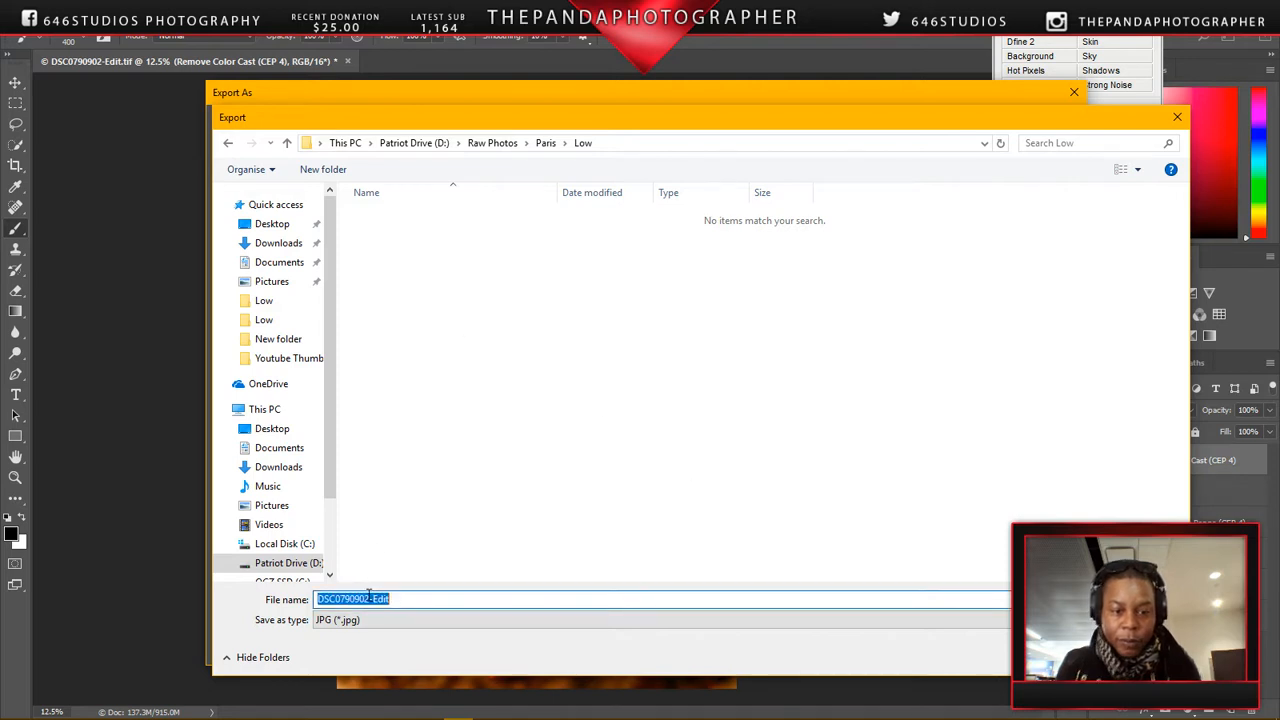
type("Autumn Fire")
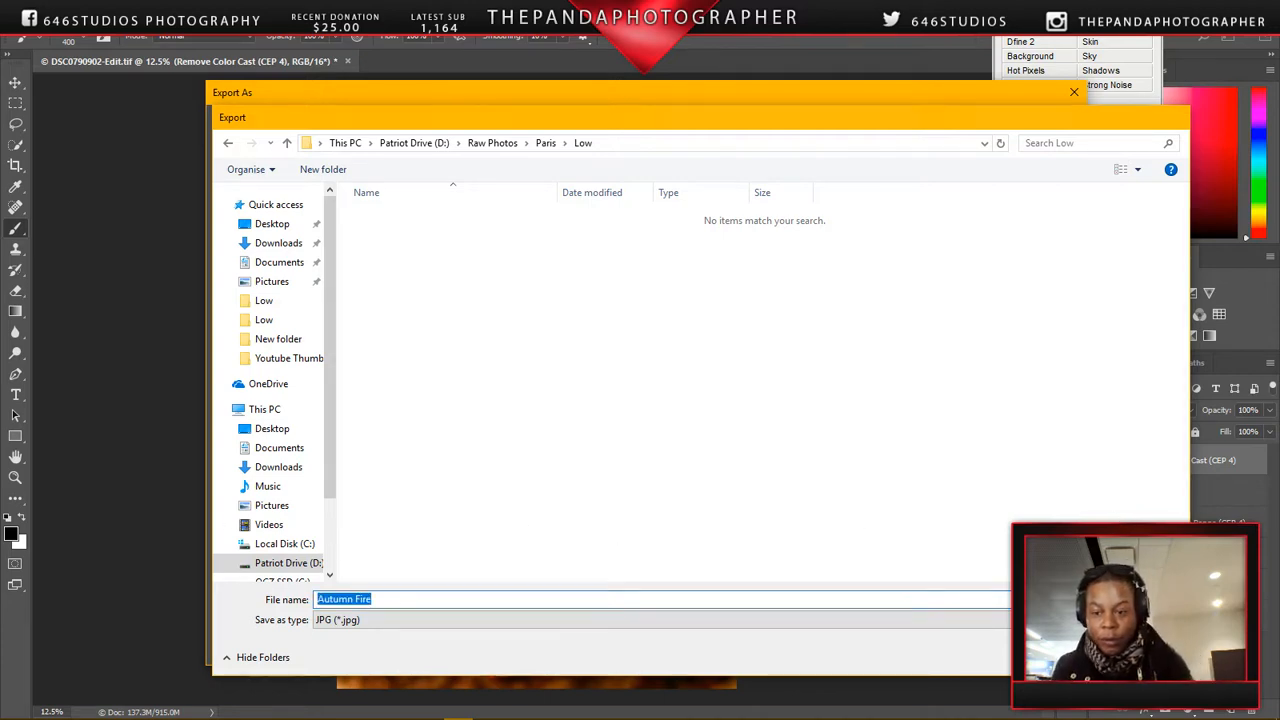
key("Return")
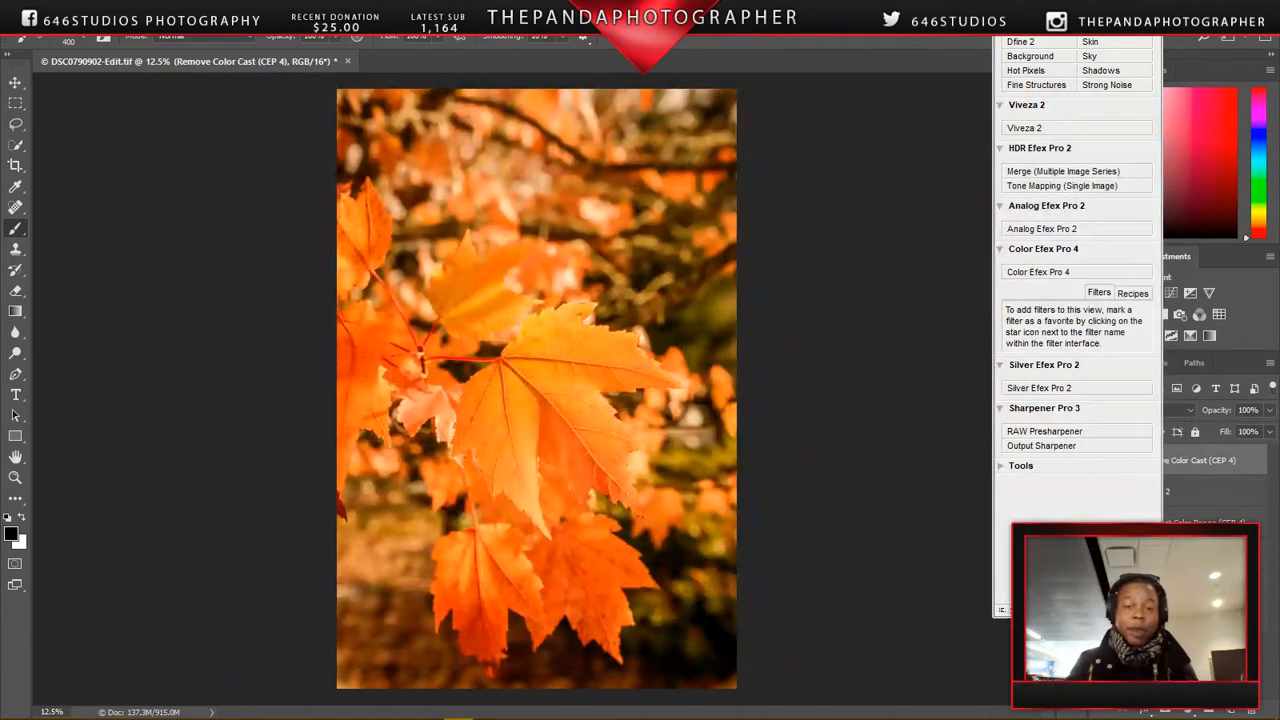